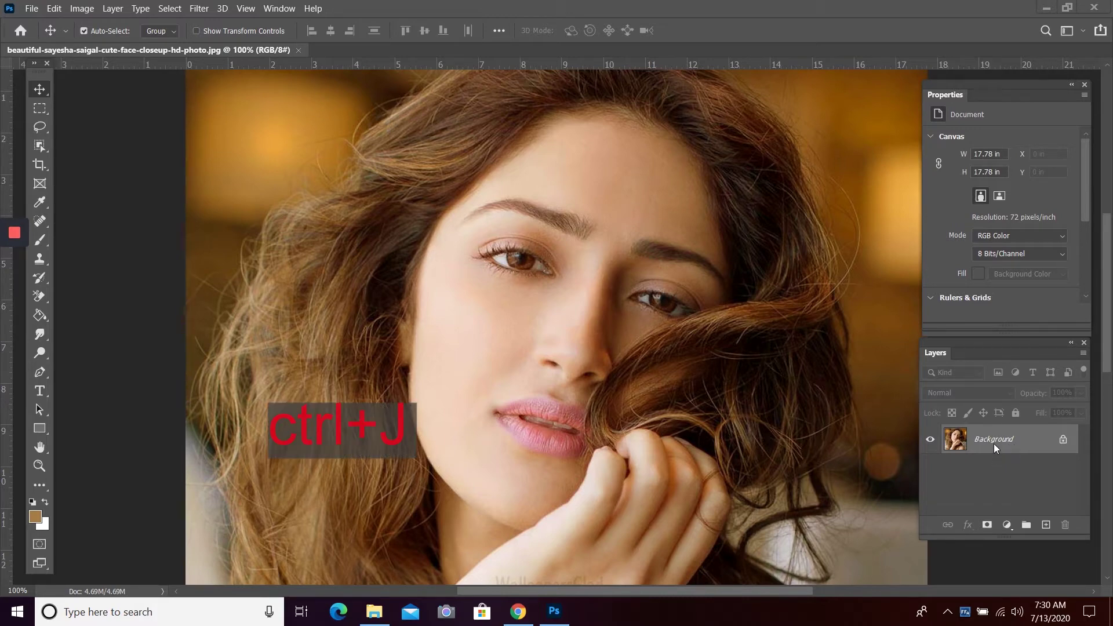
Duplicate the Background layer and hide the original.
{"action": "left_click", "coordinate": [994, 440]}
{"action": "key", "text": "ctrl+j"}
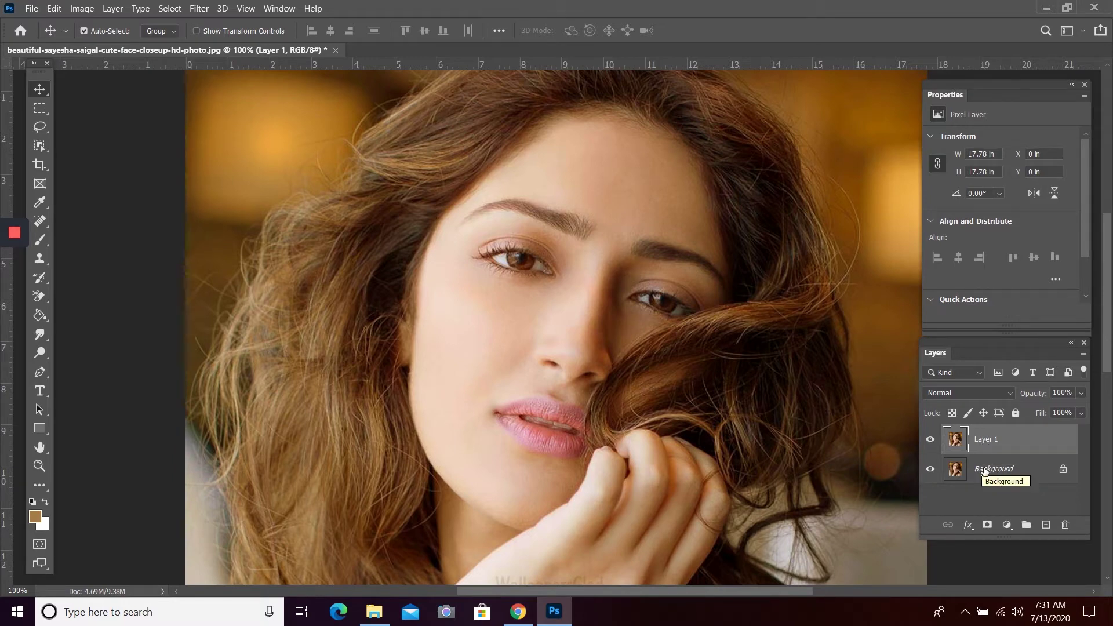
{"action": "left_click", "coordinate": [930, 471]}
Remove the background from Layer 1 with the Remove Background quick action.
{"action": "left_click", "coordinate": [280, 8]}
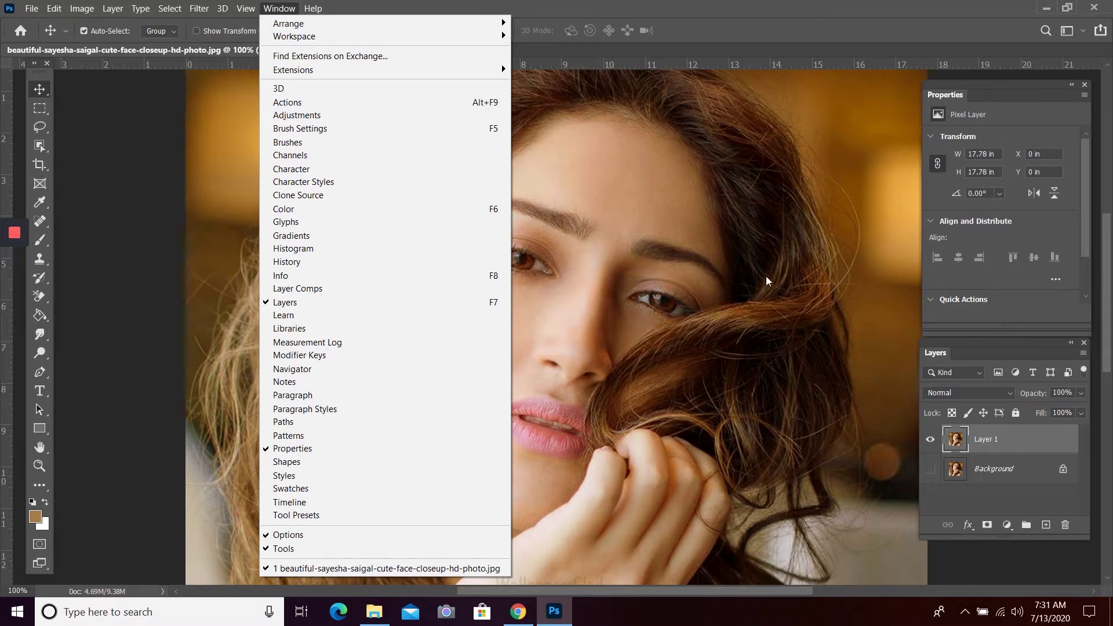
{"action": "left_click", "coordinate": [969, 298]}
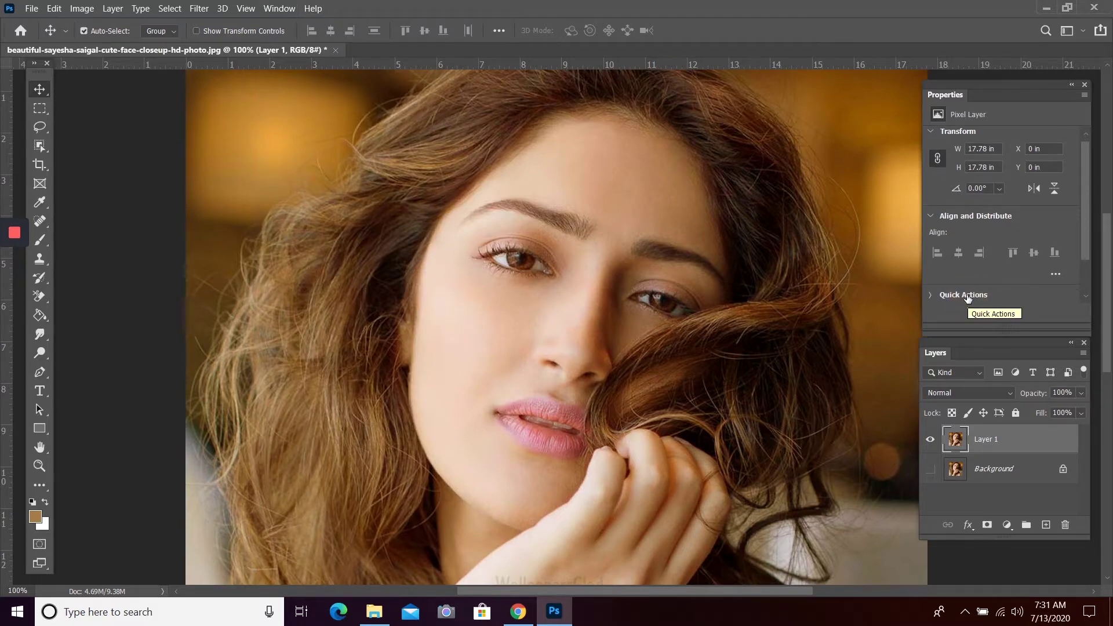
{"action": "left_click", "coordinate": [967, 297]}
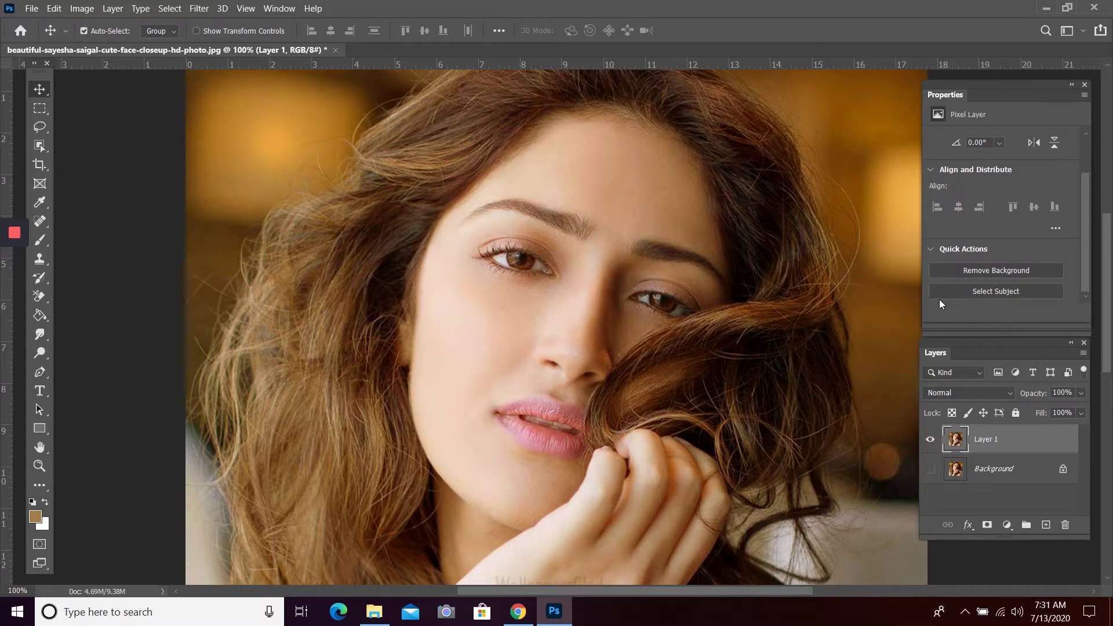
{"action": "left_click", "coordinate": [978, 272]}
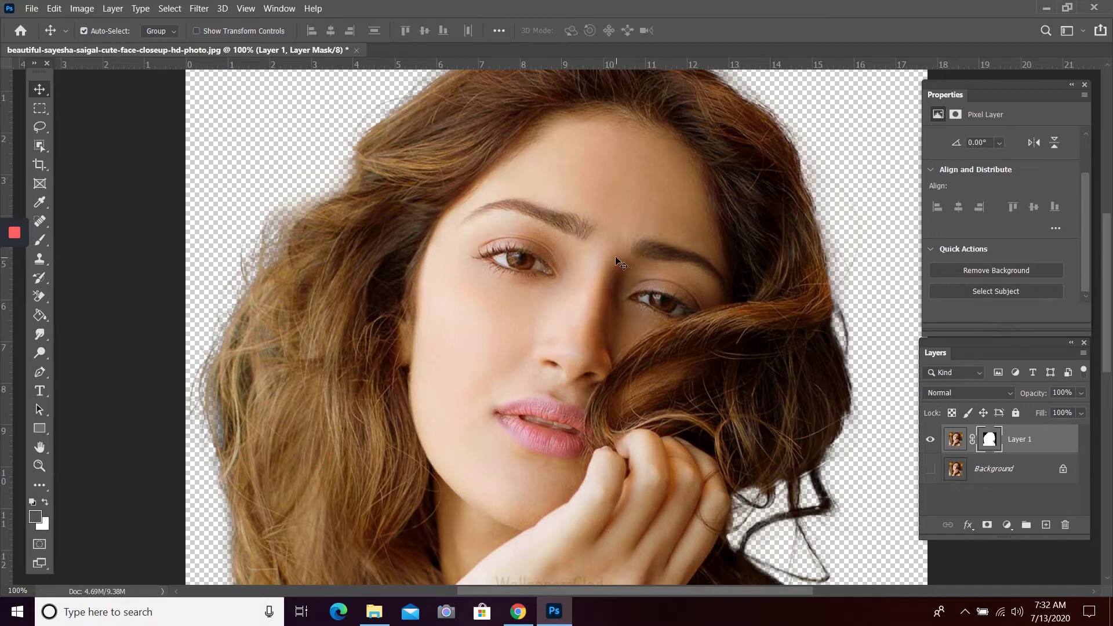
Compare the cut-out hair edges near the hand with the original photo by toggling the Background layer, leaving it shown.
{"action": "key", "text": "ctrl"}
{"action": "key", "text": "ctrl+plus"}
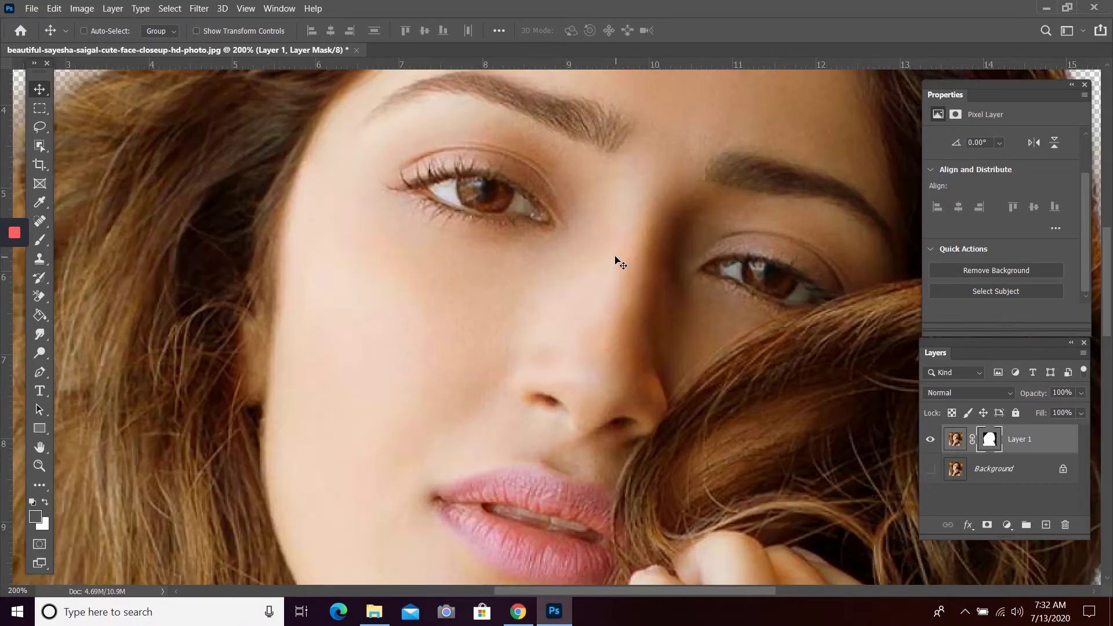
{"action": "key", "text": "space"}
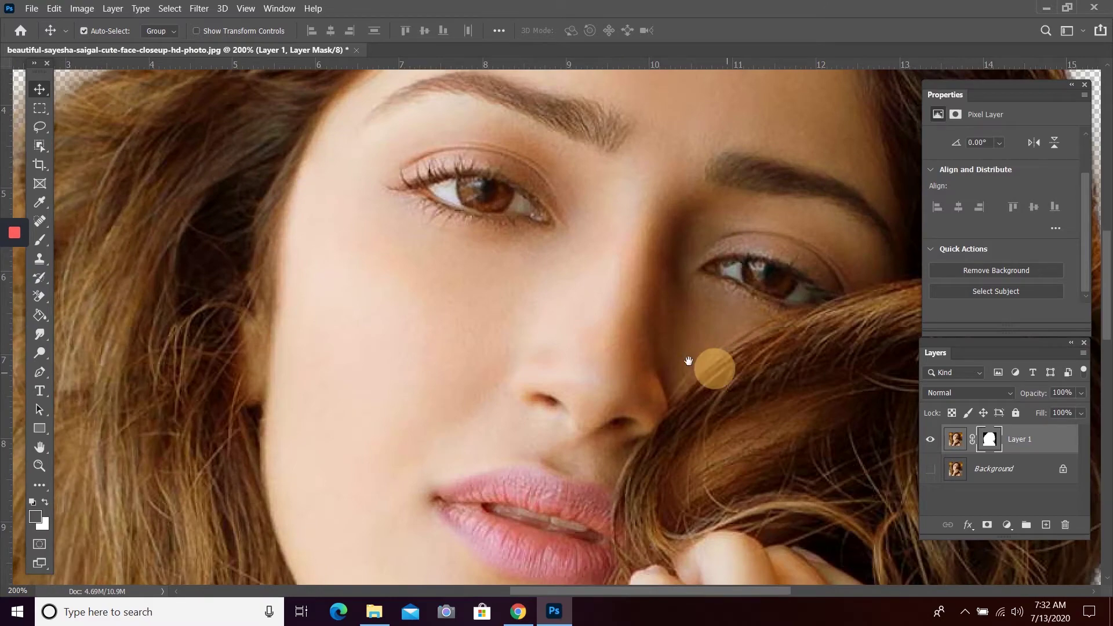
{"action": "left_click_drag", "start_coordinate": [713, 368], "coordinate": [534, 35]}
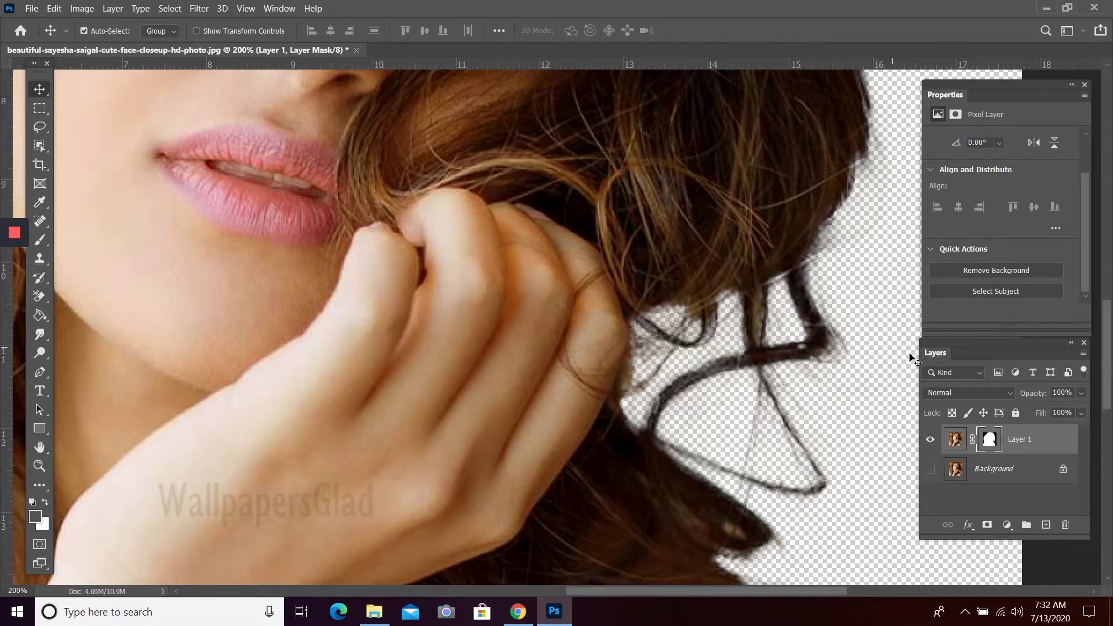
{"action": "left_click", "coordinate": [931, 469]}
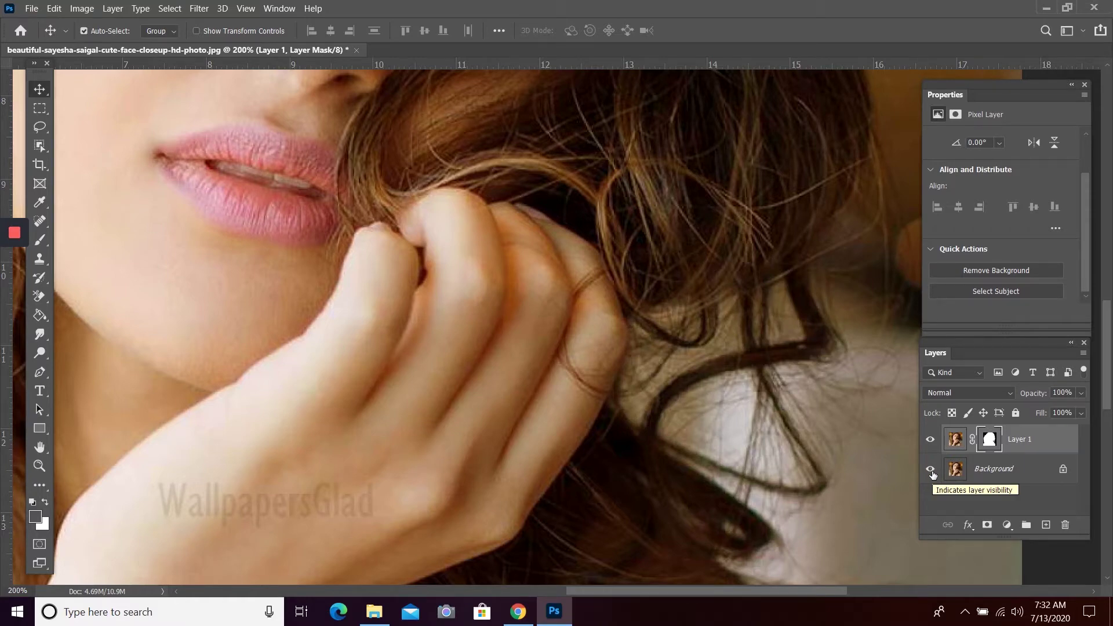
{"action": "left_click", "coordinate": [931, 469]}
{"action": "left_click", "coordinate": [931, 471]}
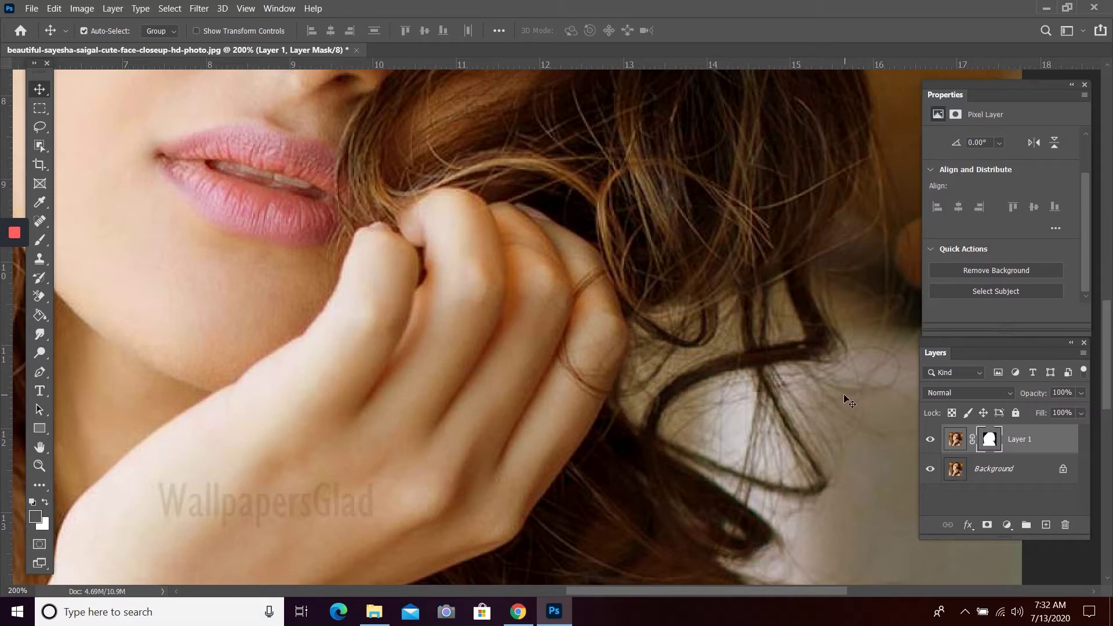
Add a light orange-tan Solid Color fill layer and place it directly beneath Layer 1.
{"action": "left_click", "coordinate": [1007, 525]}
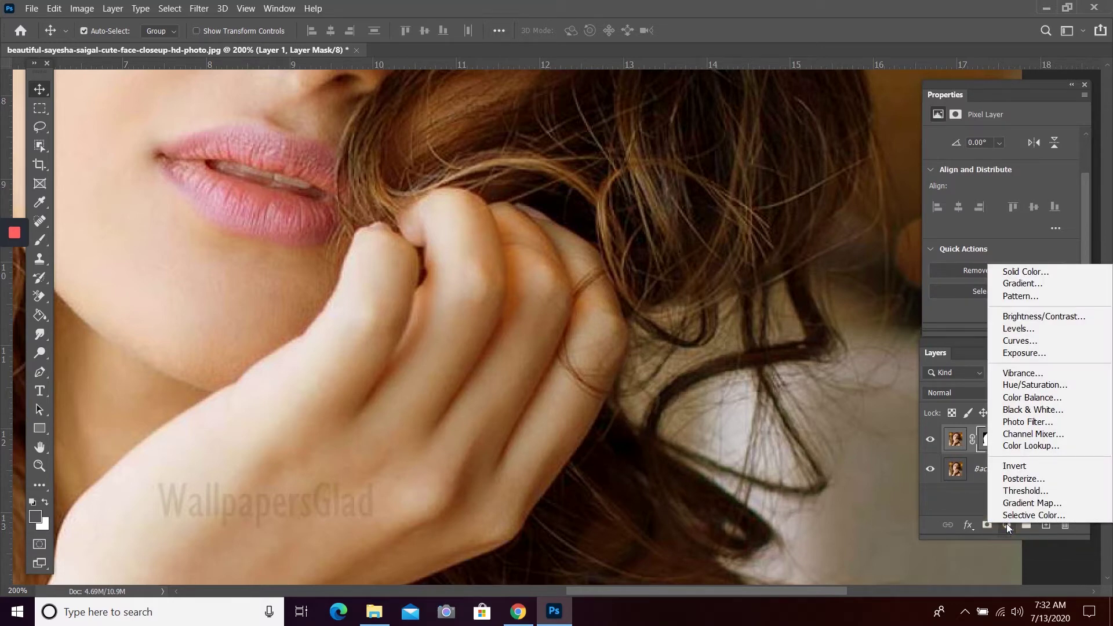
{"action": "left_click", "coordinate": [1026, 273]}
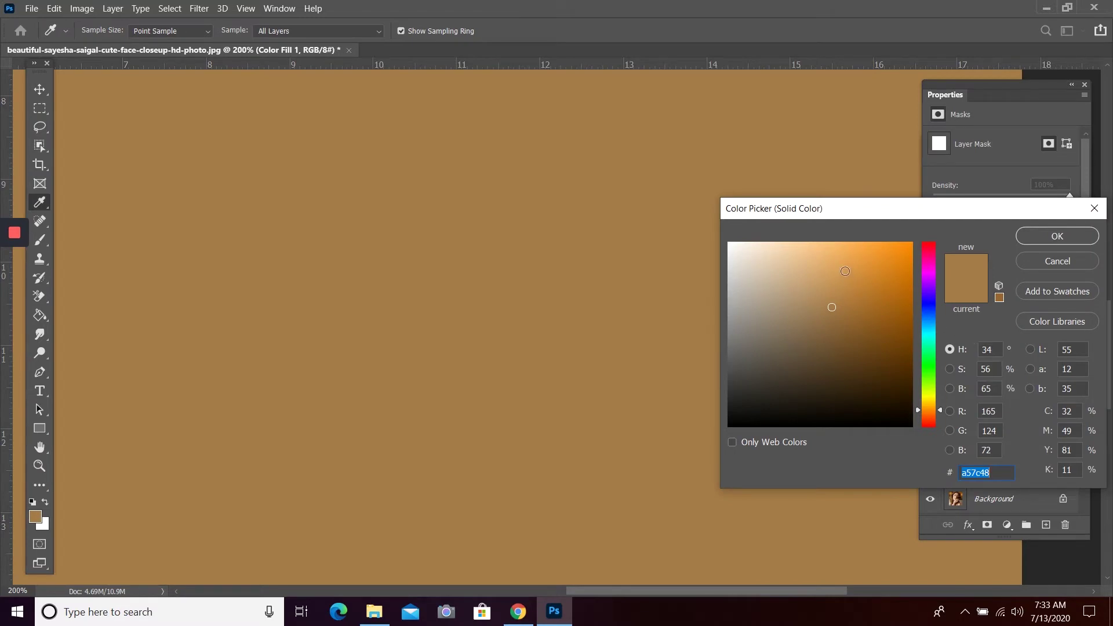
{"action": "left_click", "coordinate": [834, 274]}
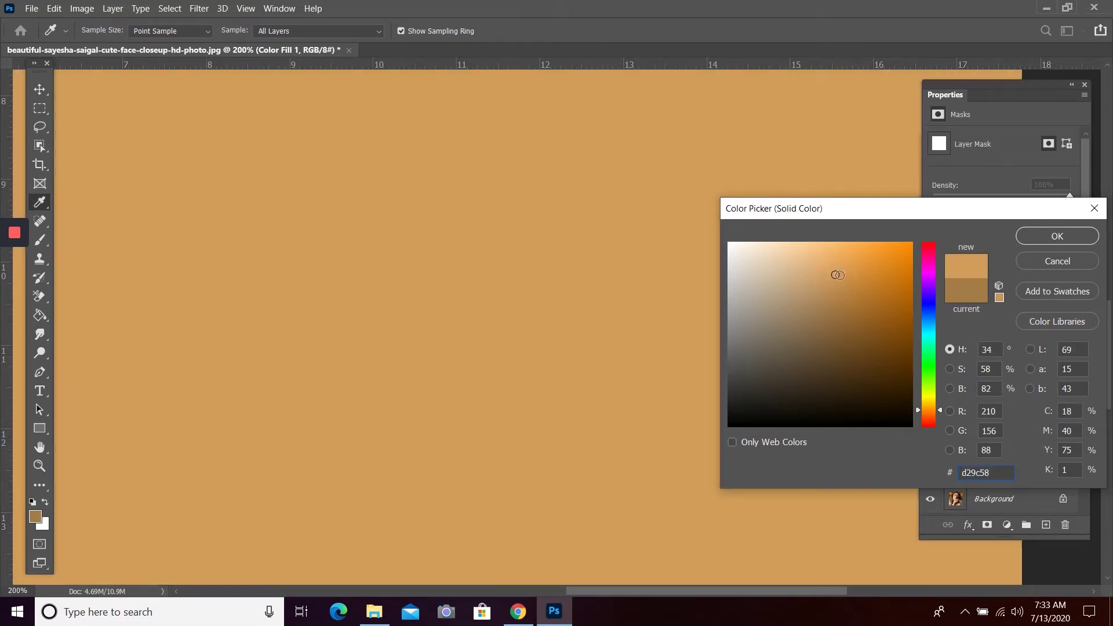
{"action": "left_click", "coordinate": [841, 274]}
{"action": "left_click", "coordinate": [1058, 237]}
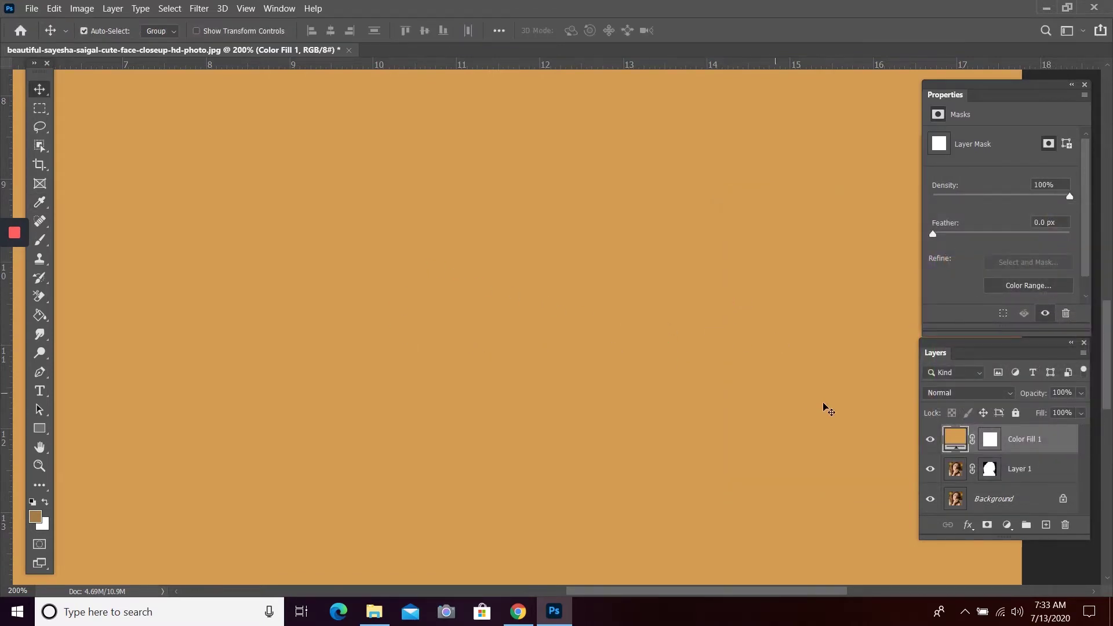
{"action": "left_click", "coordinate": [1028, 441]}
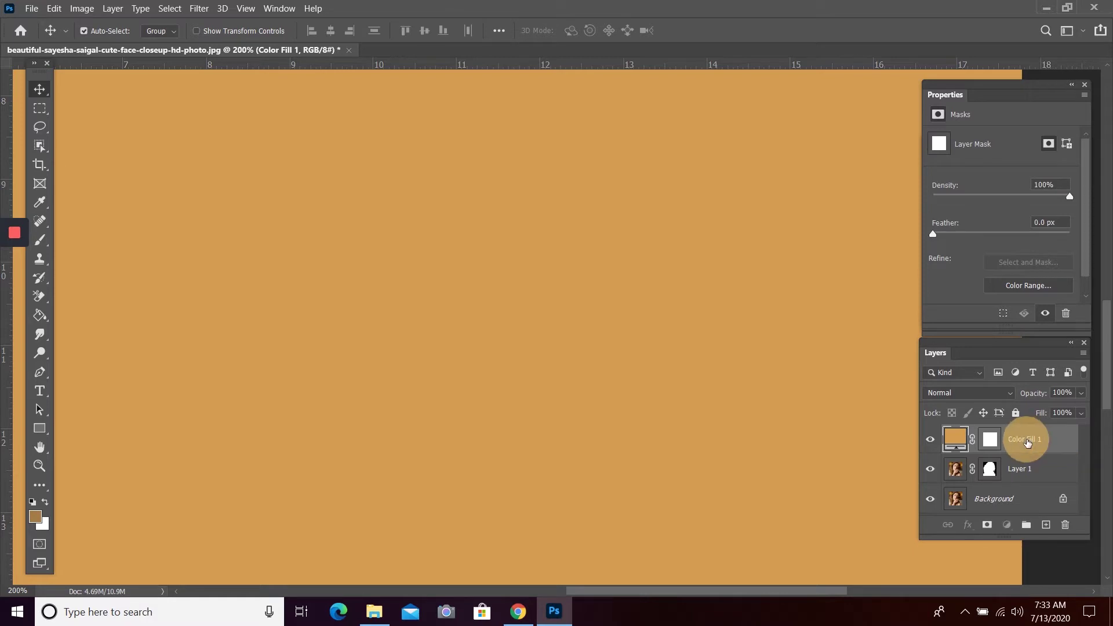
{"action": "left_click_drag", "start_coordinate": [1028, 442], "coordinate": [1030, 481]}
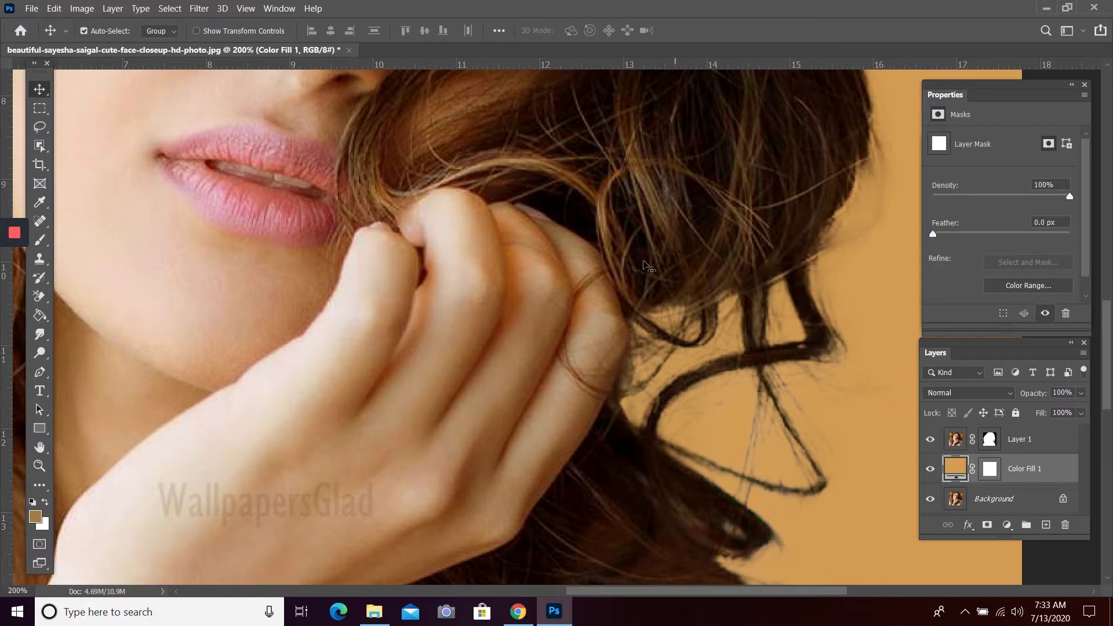
Activate the Brush tool and create a new empty layer between the color fill and Layer 1.
{"action": "key", "text": "ctrl+minus"}
{"action": "key", "text": "ctrl+minus"}
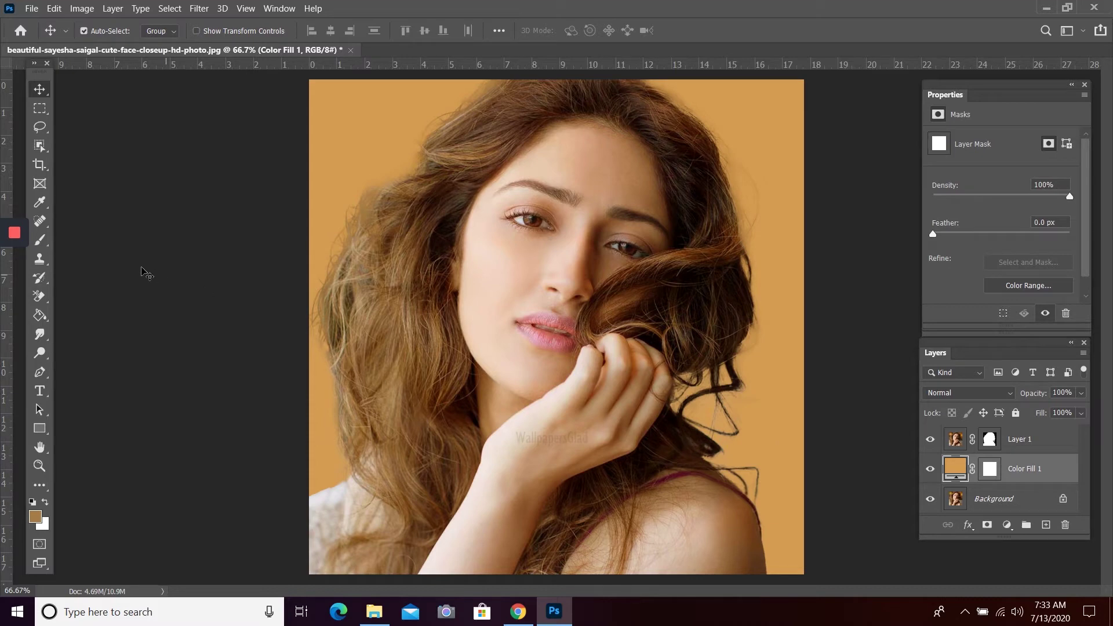
{"action": "left_click", "coordinate": [40, 240]}
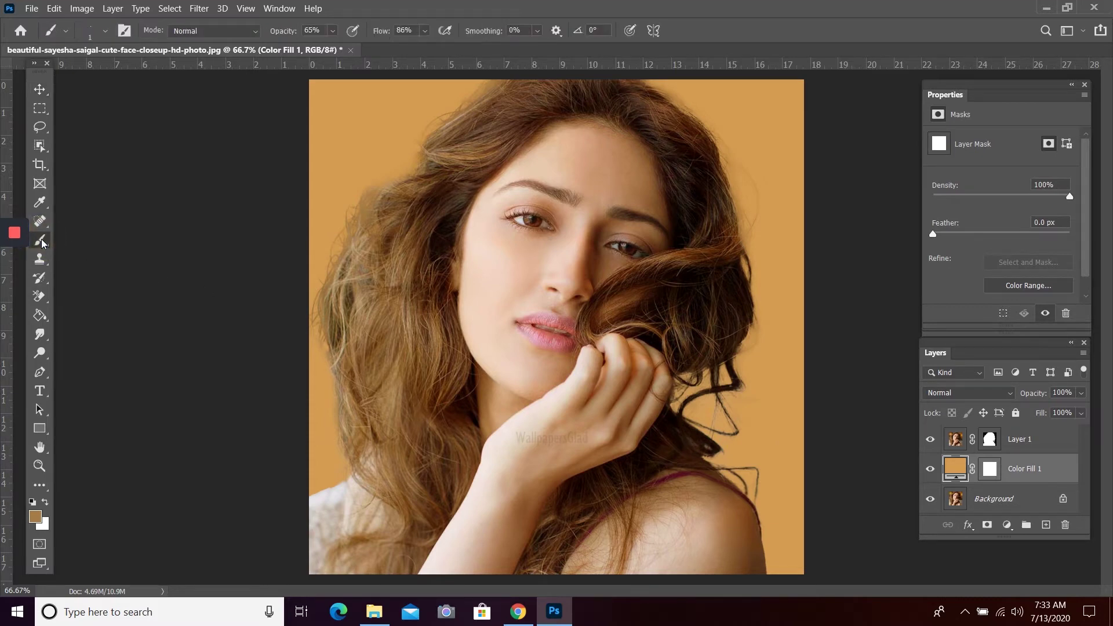
{"action": "right_click", "coordinate": [42, 243]}
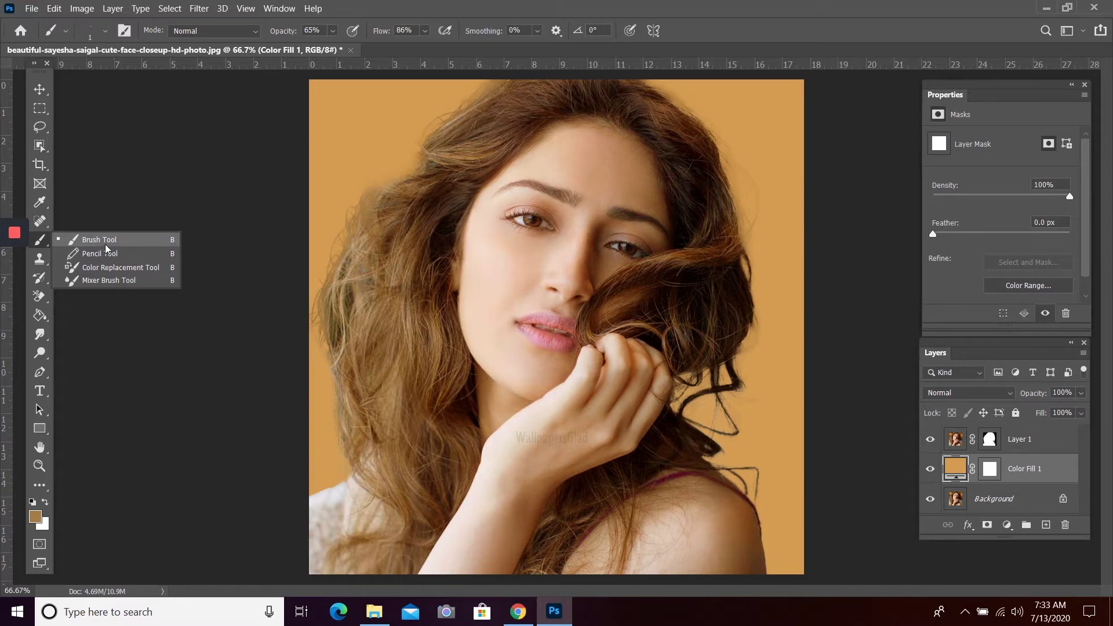
{"action": "left_click", "coordinate": [70, 242]}
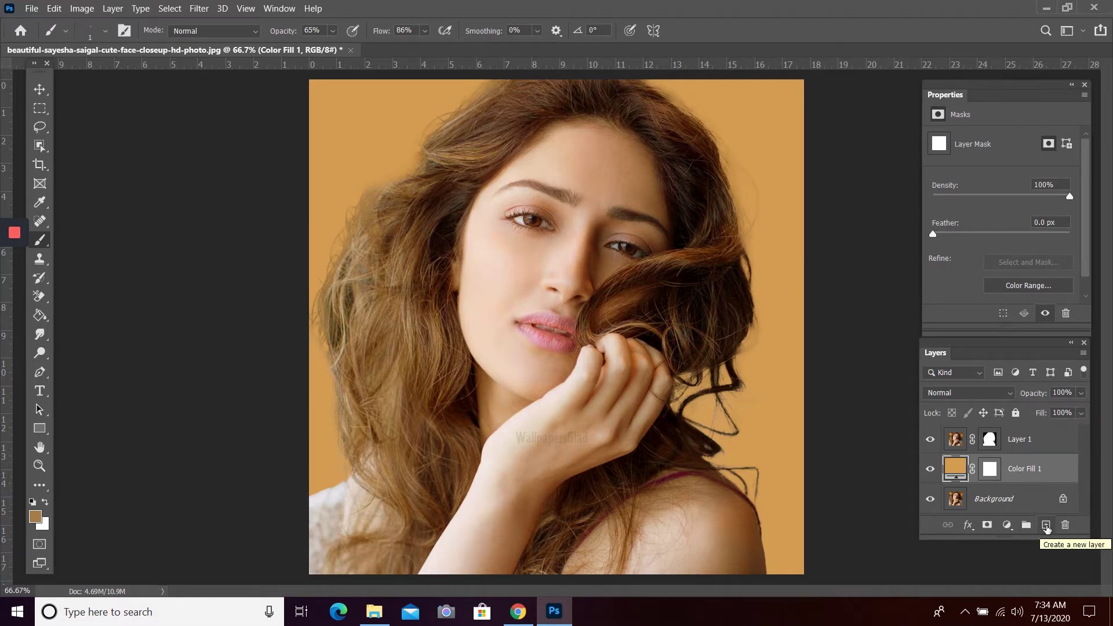
{"action": "left_click", "coordinate": [1046, 526]}
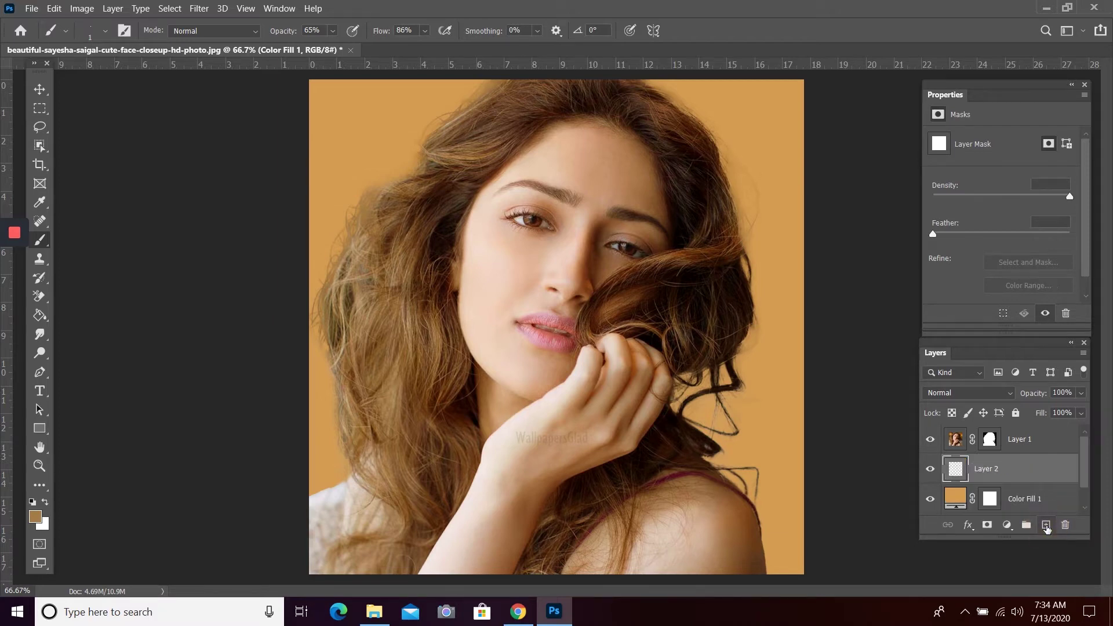
{"action": "left_click", "coordinate": [998, 476]}
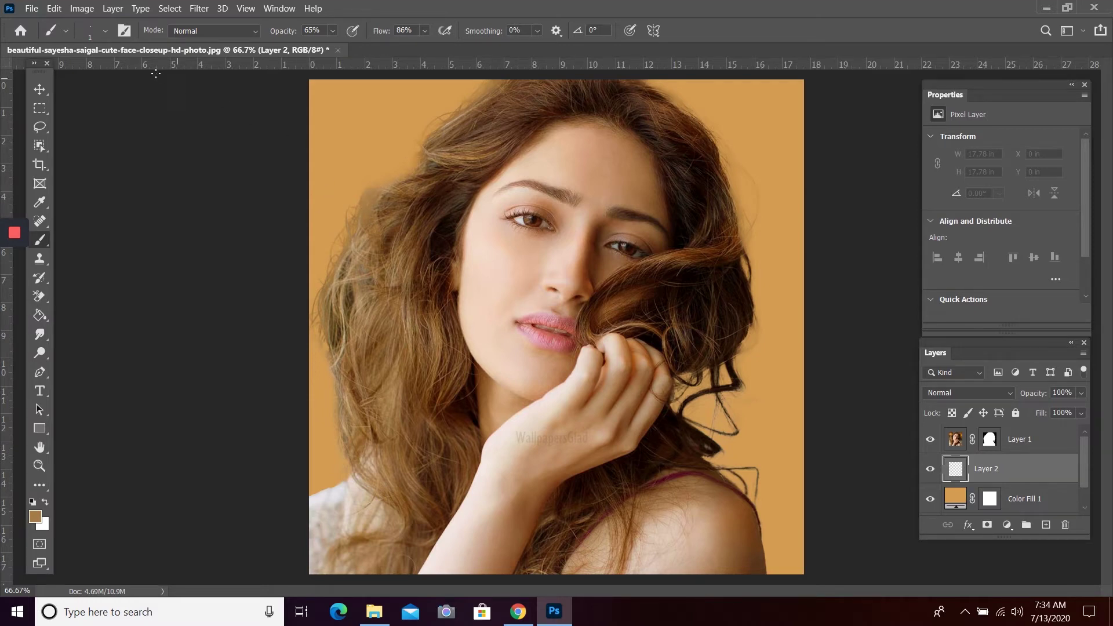
{"action": "left_click", "coordinate": [105, 31]}
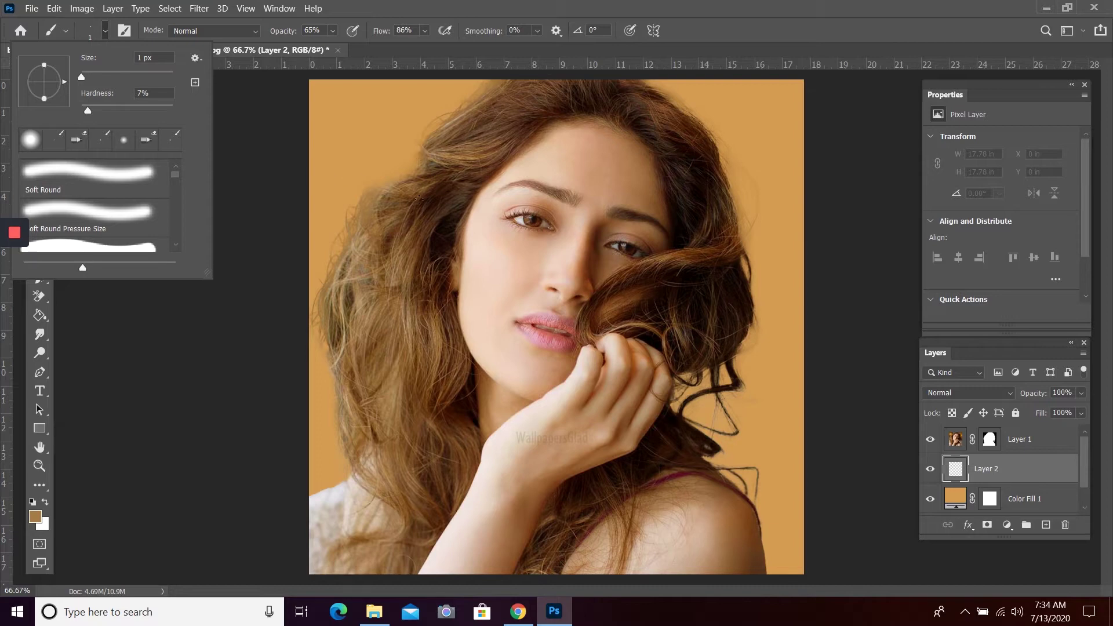
{"action": "left_click", "coordinate": [427, 215]}
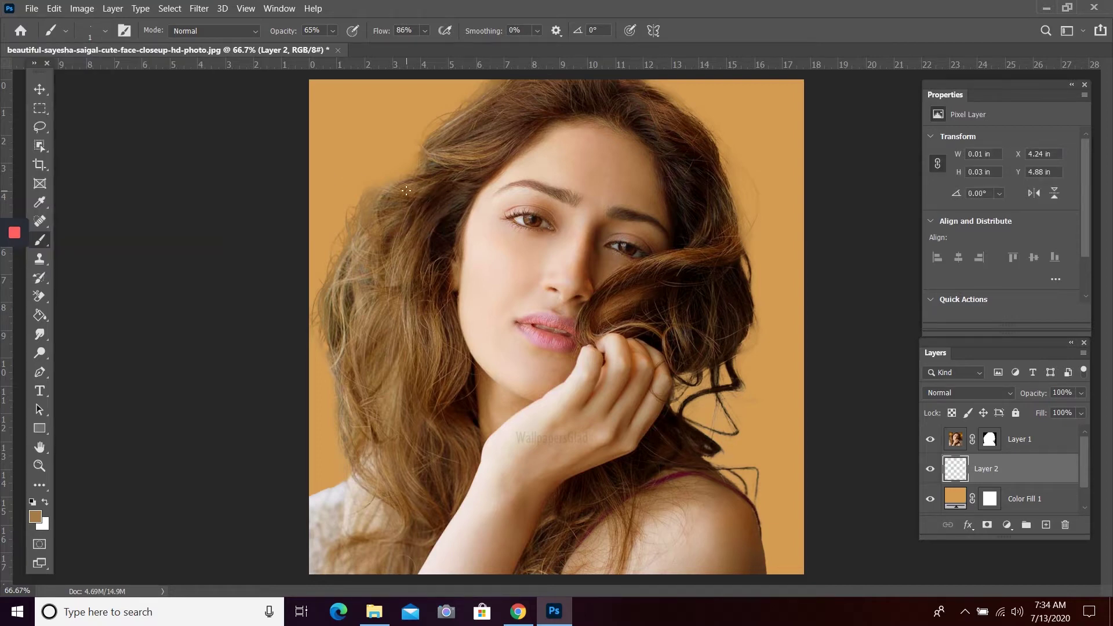
Compare the masked hair edges with the original photo by toggling the color fill layer's visibility, leaving it shown.
{"action": "key", "text": "ctrl+plus"}
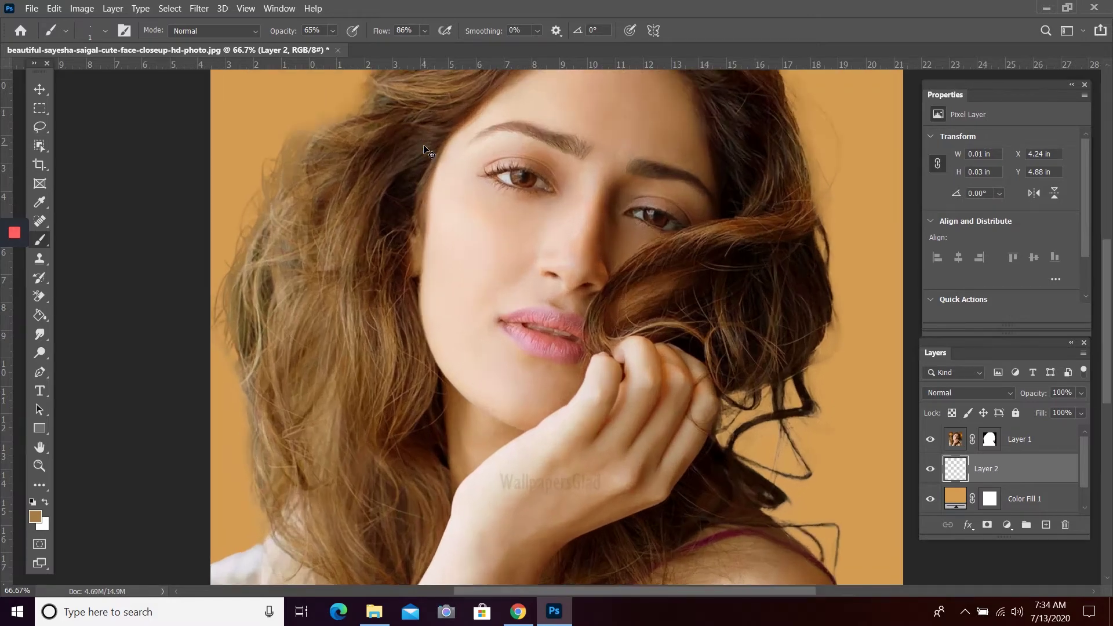
{"action": "scroll", "coordinate": [403, 115], "scroll_direction": "up", "scroll_amount": 2}
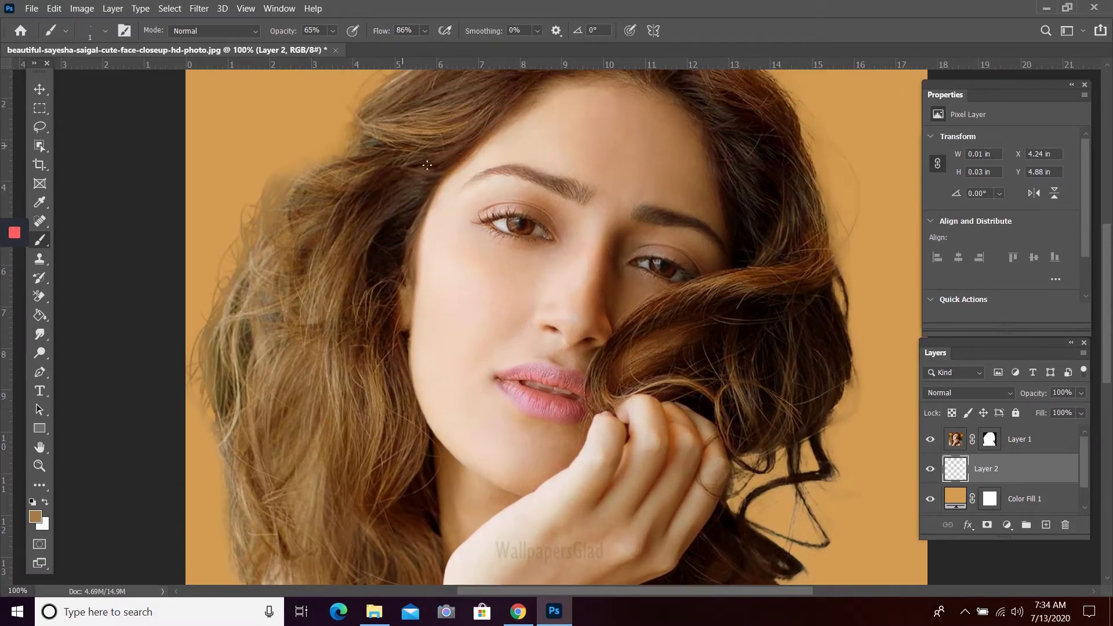
{"action": "scroll", "coordinate": [465, 196], "scroll_direction": "up", "scroll_amount": 1}
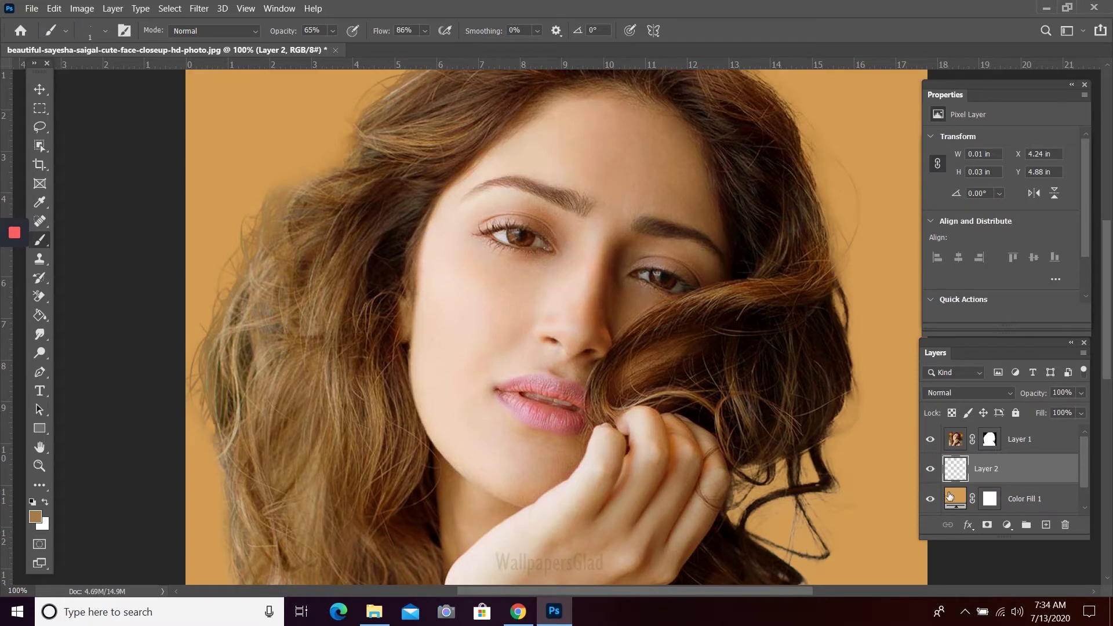
{"action": "left_click", "coordinate": [931, 500]}
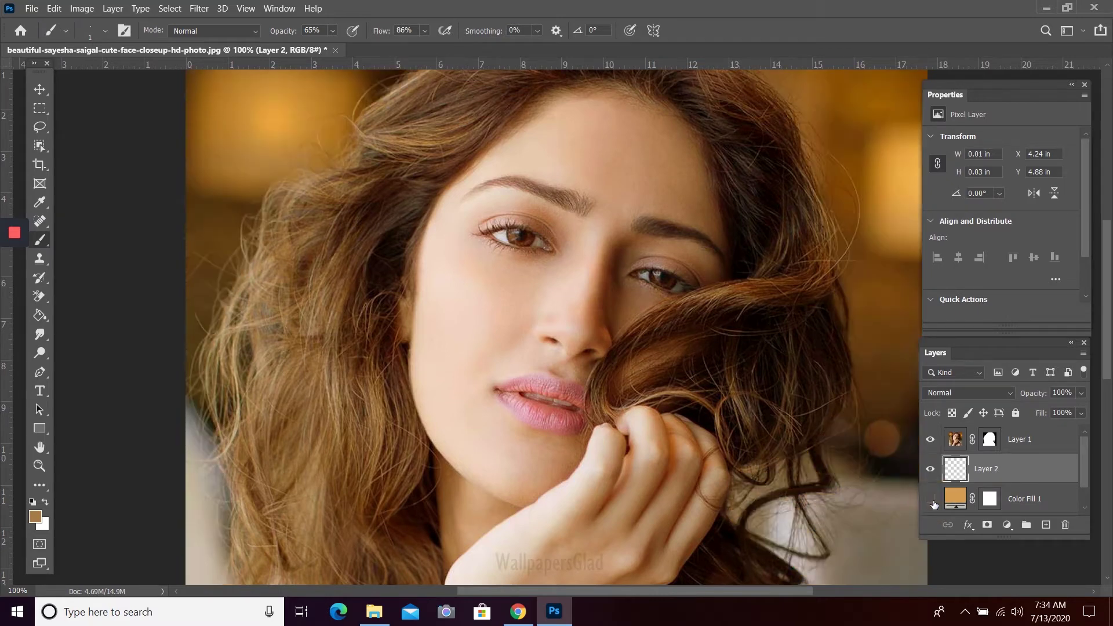
{"action": "left_click", "coordinate": [933, 502]}
{"action": "left_click", "coordinate": [933, 502]}
{"action": "left_click", "coordinate": [933, 501]}
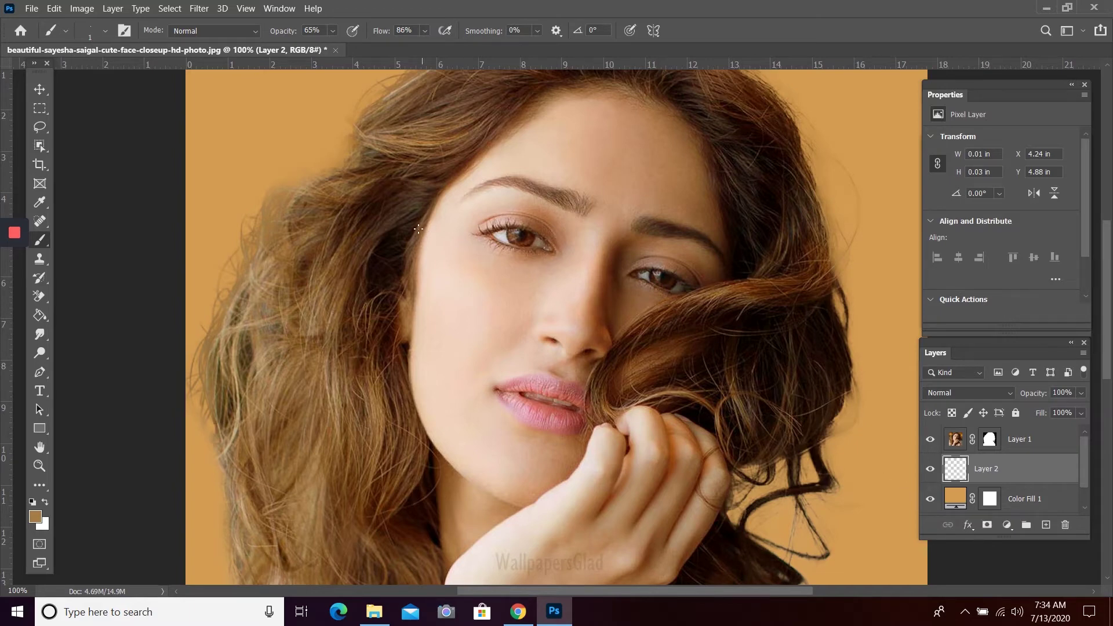
Sample a brown from the hair's edge and paint thin flyaway strands along the upper-left outline of the hair on Layer 2.
{"action": "scroll", "coordinate": [397, 213], "scroll_direction": "up", "scroll_amount": 3}
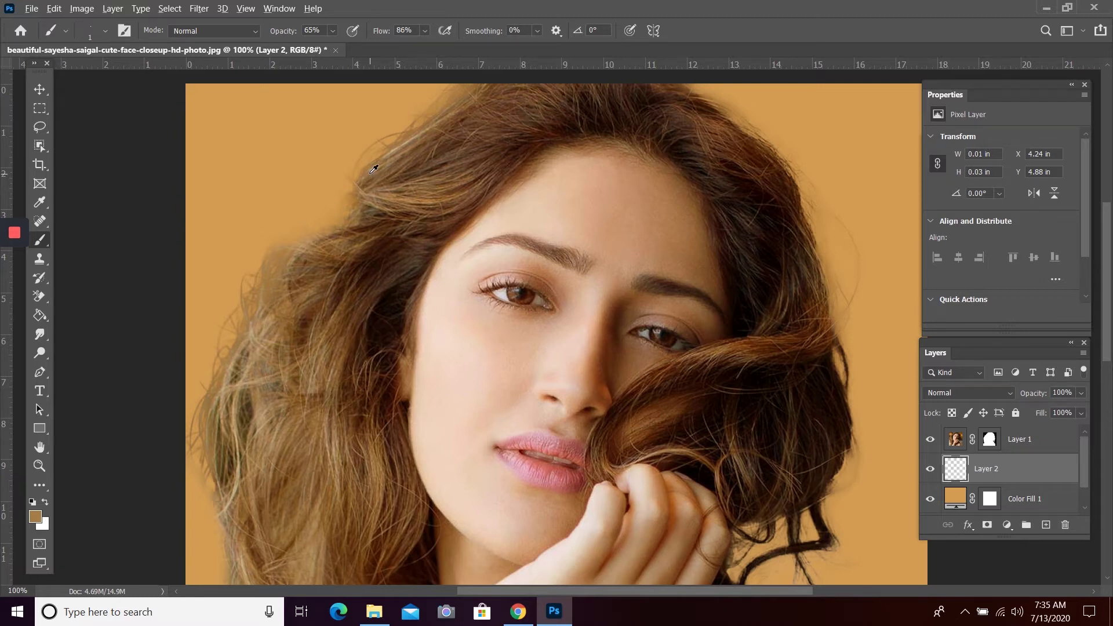
{"action": "left_click", "coordinate": [373, 169], "text": "alt"}
{"action": "left_click", "coordinate": [351, 182]}
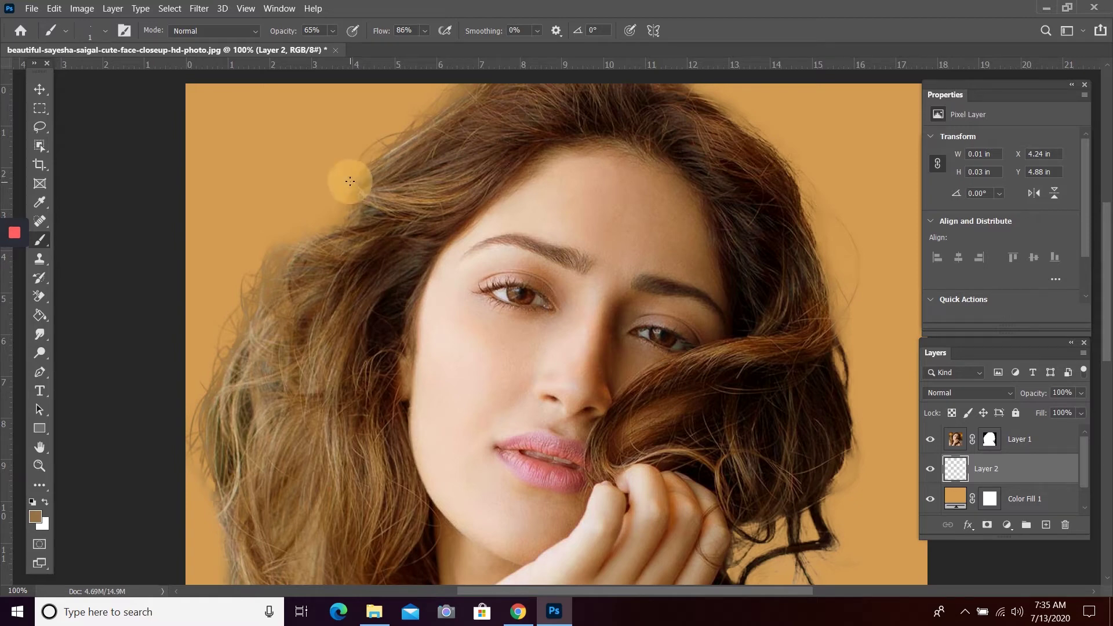
{"action": "mouse_move", "coordinate": [350, 182]}
{"action": "left_mouse_down"}
{"action": "mouse_move", "coordinate": [296, 228]}
{"action": "mouse_move", "coordinate": [354, 192]}
{"action": "mouse_move", "coordinate": [297, 248]}
{"action": "mouse_move", "coordinate": [341, 207]}
{"action": "mouse_move", "coordinate": [289, 273]}
{"action": "mouse_move", "coordinate": [374, 177]}
{"action": "mouse_move", "coordinate": [321, 219]}
{"action": "mouse_move", "coordinate": [250, 314]}
{"action": "mouse_move", "coordinate": [331, 202]}
{"action": "mouse_move", "coordinate": [362, 191]}
{"action": "mouse_move", "coordinate": [279, 291]}
{"action": "mouse_move", "coordinate": [345, 201]}
{"action": "mouse_move", "coordinate": [262, 269]}
{"action": "mouse_move", "coordinate": [236, 261]}
{"action": "mouse_move", "coordinate": [336, 205]}
{"action": "mouse_move", "coordinate": [232, 266]}
{"action": "left_mouse_up"}
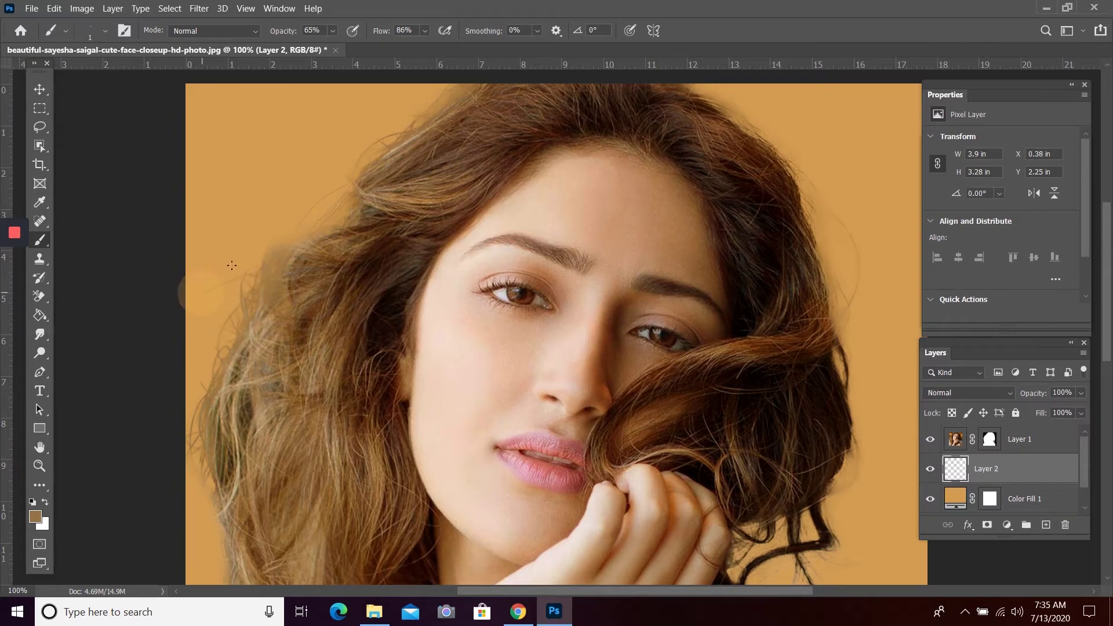
{"action": "left_click_drag", "start_coordinate": [312, 240], "coordinate": [224, 248]}
{"action": "mouse_move", "coordinate": [353, 200]}
{"action": "left_mouse_down"}
{"action": "mouse_move", "coordinate": [262, 241]}
{"action": "mouse_move", "coordinate": [347, 189]}
{"action": "mouse_move", "coordinate": [289, 260]}
{"action": "left_mouse_up"}
{"action": "mouse_move", "coordinate": [453, 100]}
{"action": "left_mouse_down"}
{"action": "mouse_move", "coordinate": [360, 178]}
{"action": "mouse_move", "coordinate": [316, 263]}
{"action": "mouse_move", "coordinate": [286, 278]}
{"action": "left_mouse_up"}
{"action": "mouse_move", "coordinate": [382, 169]}
{"action": "left_mouse_down"}
{"action": "mouse_move", "coordinate": [231, 296]}
{"action": "mouse_move", "coordinate": [370, 182]}
{"action": "mouse_move", "coordinate": [253, 324]}
{"action": "mouse_move", "coordinate": [397, 168]}
{"action": "mouse_move", "coordinate": [280, 314]}
{"action": "mouse_move", "coordinate": [361, 186]}
{"action": "mouse_move", "coordinate": [260, 309]}
{"action": "mouse_move", "coordinate": [382, 172]}
{"action": "mouse_move", "coordinate": [291, 258]}
{"action": "left_mouse_up"}
{"action": "left_click_drag", "start_coordinate": [368, 181], "coordinate": [309, 230]}
{"action": "mouse_move", "coordinate": [356, 196]}
{"action": "left_mouse_down"}
{"action": "mouse_move", "coordinate": [274, 266]}
{"action": "mouse_move", "coordinate": [311, 277]}
{"action": "left_mouse_up"}
{"action": "left_click_drag", "start_coordinate": [371, 216], "coordinate": [328, 255]}
{"action": "left_click_drag", "start_coordinate": [429, 140], "coordinate": [307, 253]}
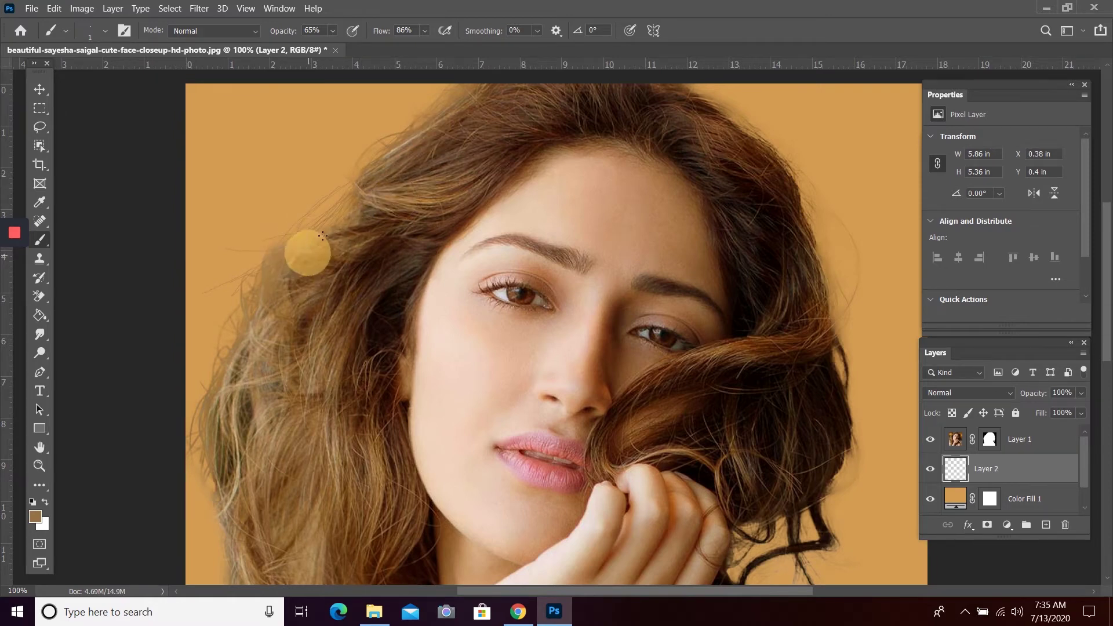
{"action": "mouse_move", "coordinate": [371, 172]}
{"action": "left_mouse_down"}
{"action": "mouse_move", "coordinate": [312, 249]}
{"action": "mouse_move", "coordinate": [285, 247]}
{"action": "mouse_move", "coordinate": [363, 186]}
{"action": "mouse_move", "coordinate": [268, 264]}
{"action": "left_mouse_up"}
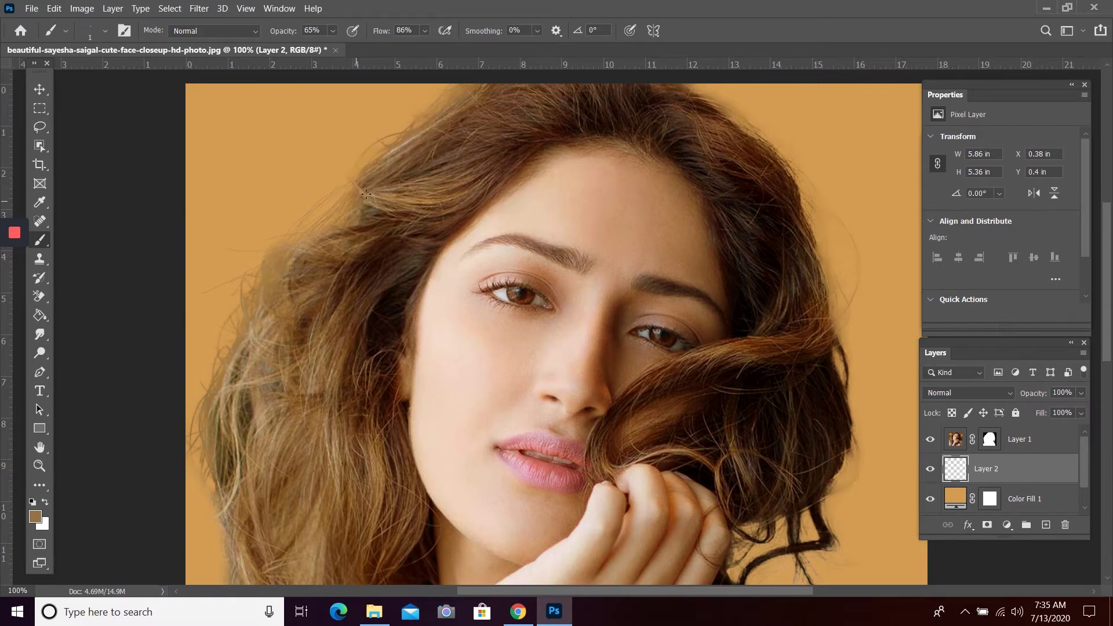
{"action": "left_click_drag", "start_coordinate": [365, 194], "coordinate": [217, 281]}
{"action": "left_click_drag", "start_coordinate": [355, 197], "coordinate": [193, 282]}
{"action": "left_click_drag", "start_coordinate": [336, 221], "coordinate": [290, 277]}
{"action": "mouse_move", "coordinate": [397, 131]}
{"action": "left_mouse_down"}
{"action": "mouse_move", "coordinate": [259, 239]}
{"action": "mouse_move", "coordinate": [223, 302]}
{"action": "left_mouse_up"}
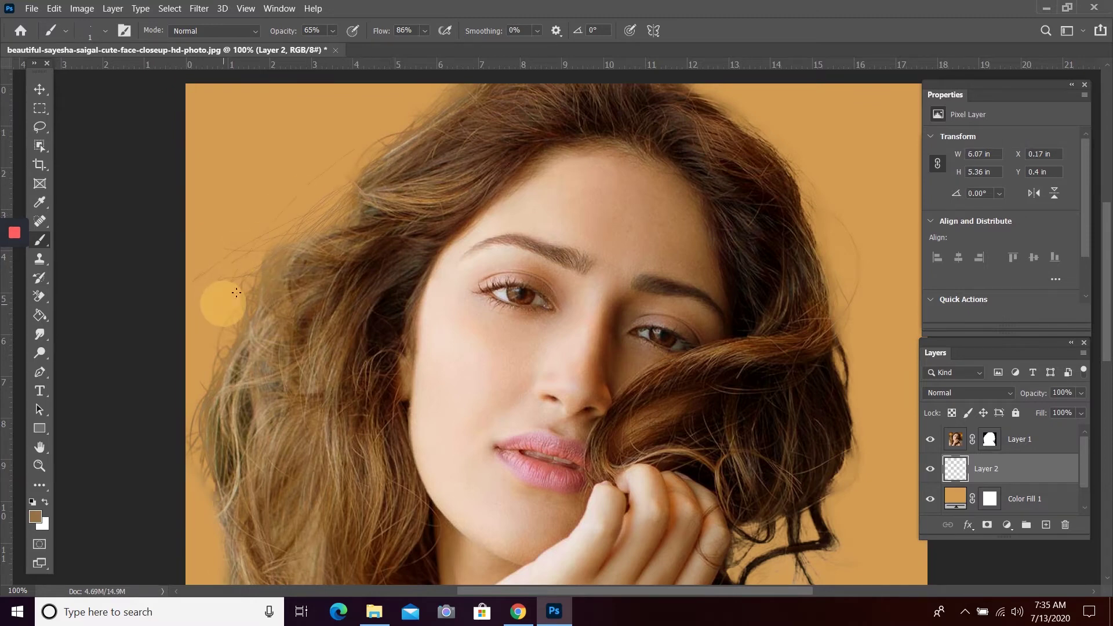
{"action": "left_click_drag", "start_coordinate": [380, 131], "coordinate": [314, 241]}
Paint long thin vertical strands down the hair's left edge, from cheek level to the shoulder.
{"action": "left_click_drag", "start_coordinate": [247, 303], "coordinate": [209, 444]}
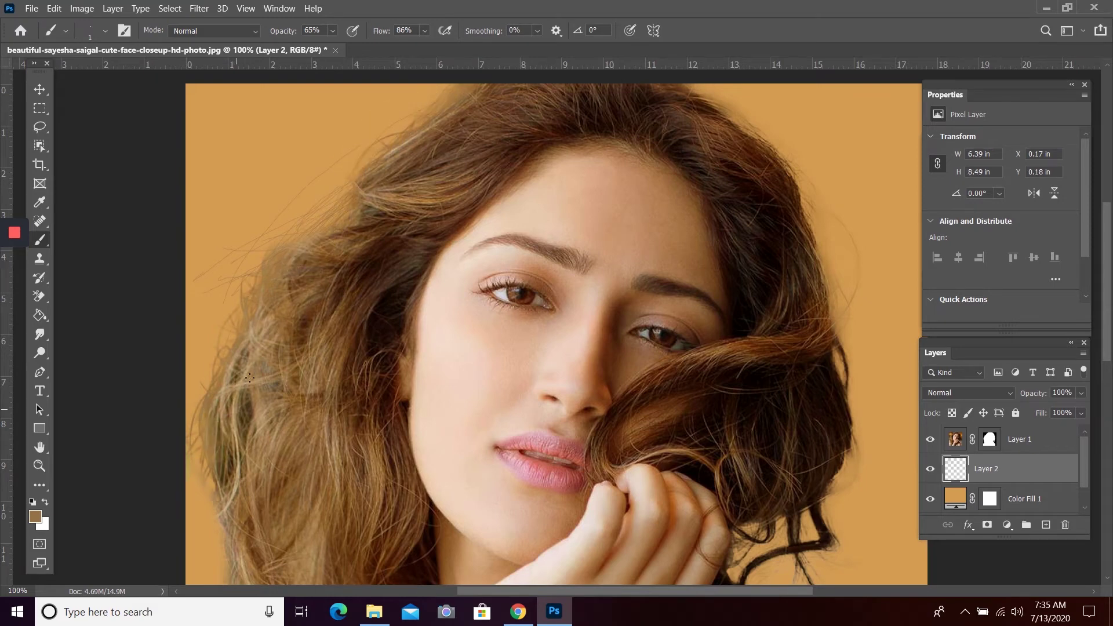
{"action": "scroll", "coordinate": [249, 367], "scroll_direction": "down", "scroll_amount": 5}
{"action": "scroll", "coordinate": [255, 364], "scroll_direction": "down", "scroll_amount": 1}
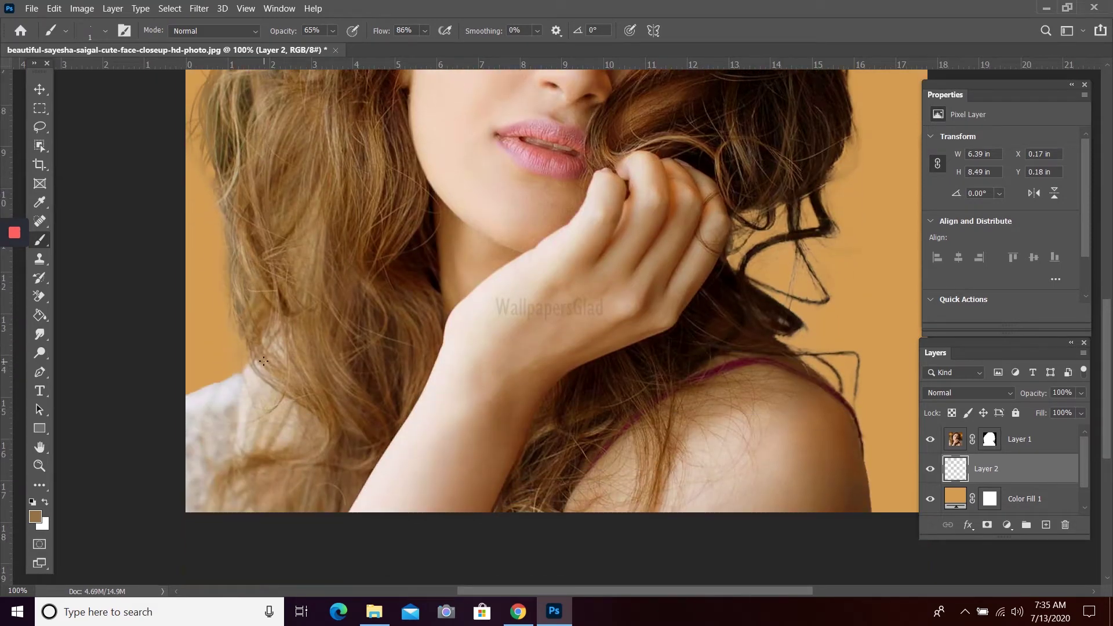
{"action": "mouse_move", "coordinate": [260, 371]}
{"action": "left_mouse_down"}
{"action": "mouse_move", "coordinate": [250, 459]}
{"action": "mouse_move", "coordinate": [225, 499]}
{"action": "left_mouse_up"}
{"action": "left_click_drag", "start_coordinate": [222, 316], "coordinate": [212, 379]}
{"action": "left_click_drag", "start_coordinate": [243, 261], "coordinate": [249, 366]}
{"action": "left_click_drag", "start_coordinate": [215, 197], "coordinate": [223, 380]}
{"action": "left_click_drag", "start_coordinate": [224, 232], "coordinate": [226, 392]}
{"action": "left_click_drag", "start_coordinate": [240, 251], "coordinate": [224, 419]}
{"action": "left_click_drag", "start_coordinate": [218, 223], "coordinate": [204, 426]}
Paint fine brown strands fanning out from the loose curls beside the hand, over the orange-tan background.
{"action": "left_click_drag", "start_coordinate": [701, 589], "coordinate": [766, 586]}
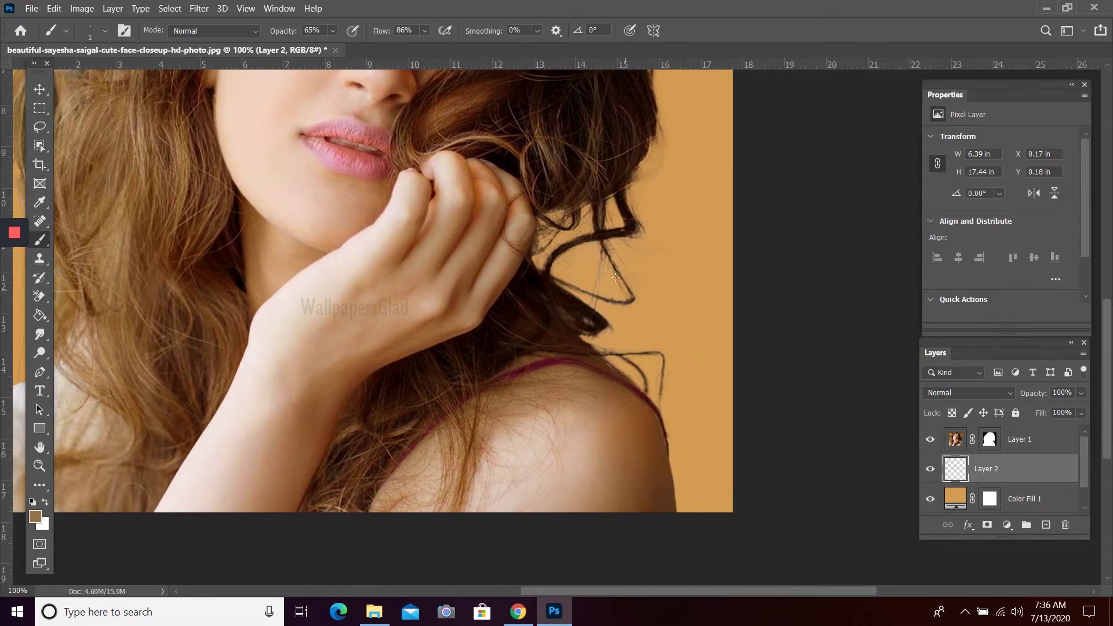
{"action": "key", "text": "ctrl+plus"}
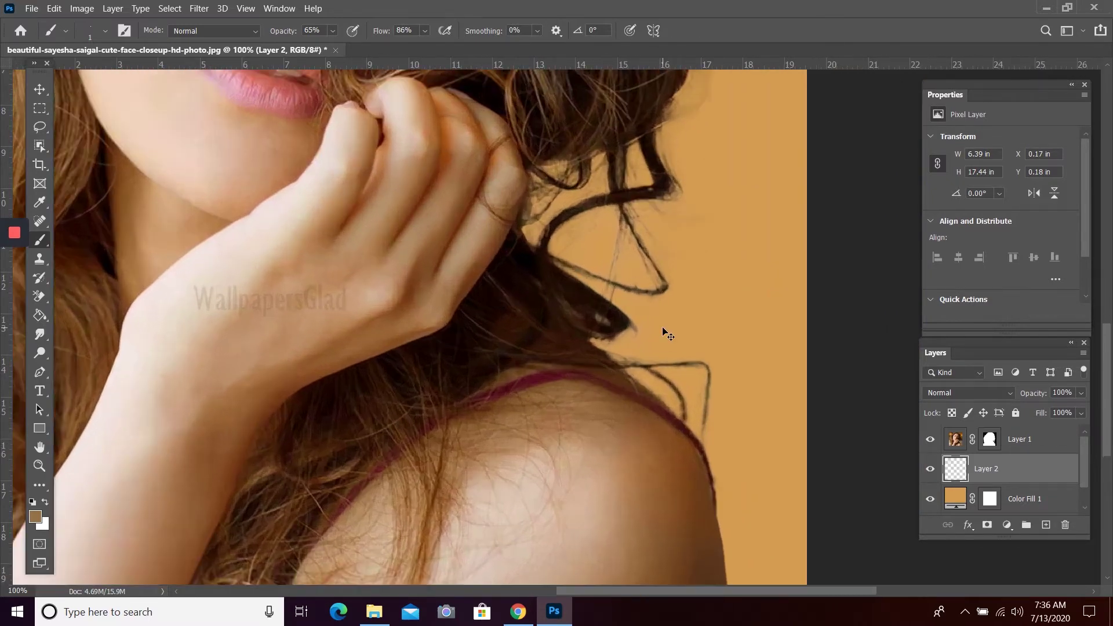
{"action": "scroll", "coordinate": [666, 311], "scroll_direction": "up", "scroll_amount": 5}
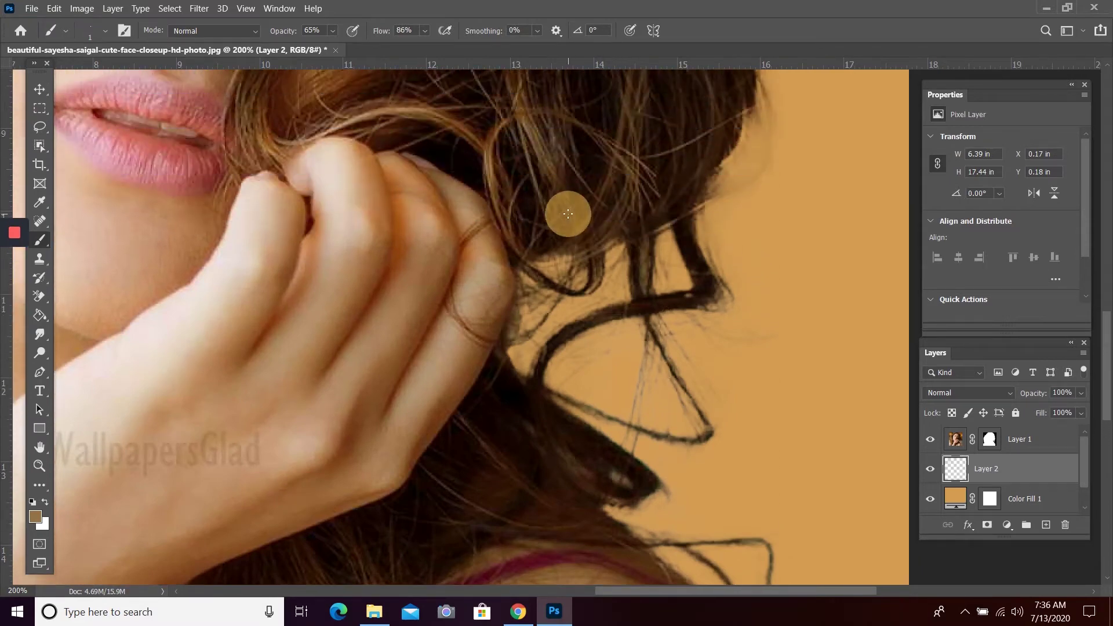
{"action": "left_click_drag", "start_coordinate": [704, 406], "coordinate": [706, 410]}
{"action": "left_click_drag", "start_coordinate": [612, 308], "coordinate": [735, 439]}
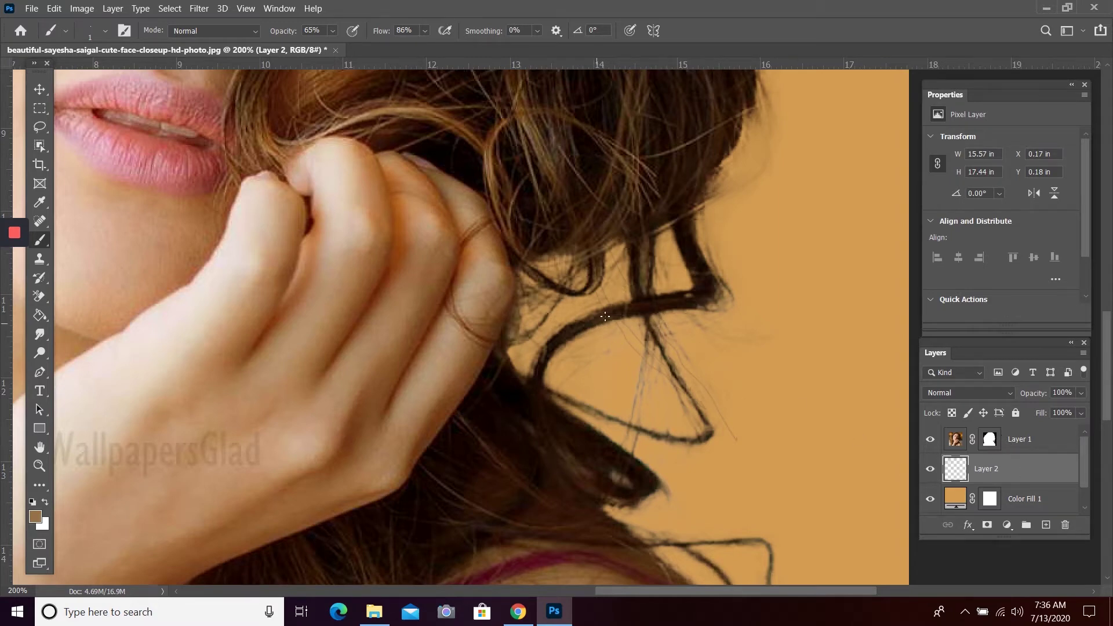
{"action": "mouse_move", "coordinate": [558, 251]}
{"action": "left_mouse_down"}
{"action": "mouse_move", "coordinate": [655, 435]}
{"action": "mouse_move", "coordinate": [683, 447]}
{"action": "left_mouse_up"}
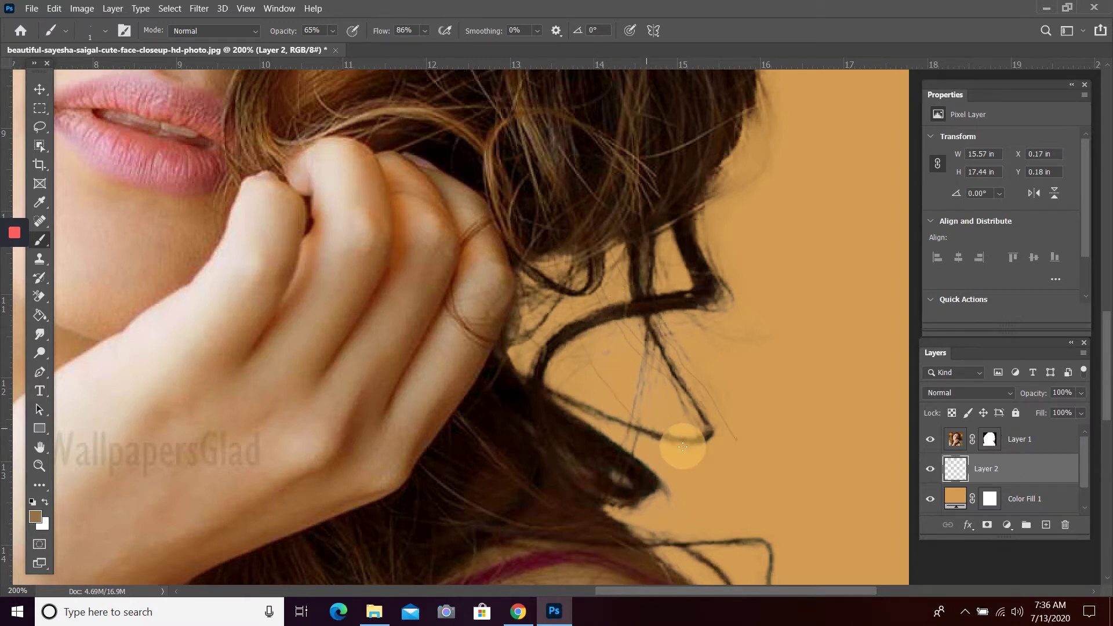
{"action": "left_click_drag", "start_coordinate": [649, 325], "coordinate": [794, 447]}
{"action": "mouse_move", "coordinate": [662, 279]}
{"action": "left_mouse_down"}
{"action": "mouse_move", "coordinate": [754, 386]}
{"action": "mouse_move", "coordinate": [716, 376]}
{"action": "mouse_move", "coordinate": [753, 458]}
{"action": "left_mouse_up"}
{"action": "left_click_drag", "start_coordinate": [640, 441], "coordinate": [701, 468]}
{"action": "left_click_drag", "start_coordinate": [699, 325], "coordinate": [768, 381]}
Sample a dark brown from the loose curl and paint darker fine strands among the curls beside the hand, undoing one misplaced stroke.
{"action": "scroll", "coordinate": [774, 277], "scroll_direction": "up", "scroll_amount": 3}
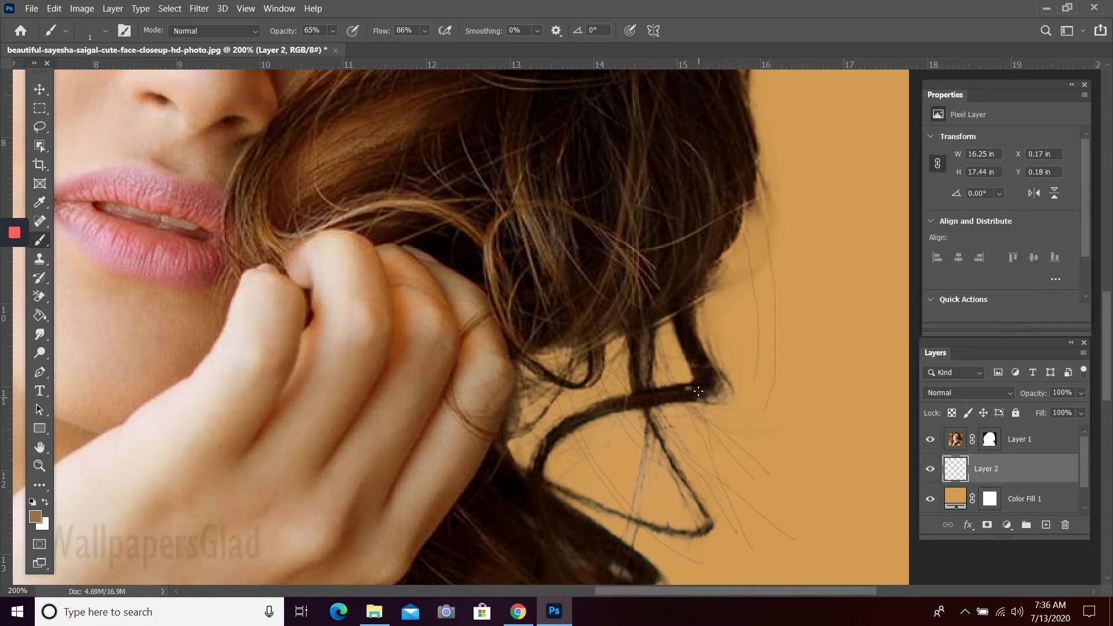
{"action": "scroll", "coordinate": [701, 375], "scroll_direction": "down", "scroll_amount": 3}
{"action": "scroll", "coordinate": [700, 375], "scroll_direction": "down", "scroll_amount": 2}
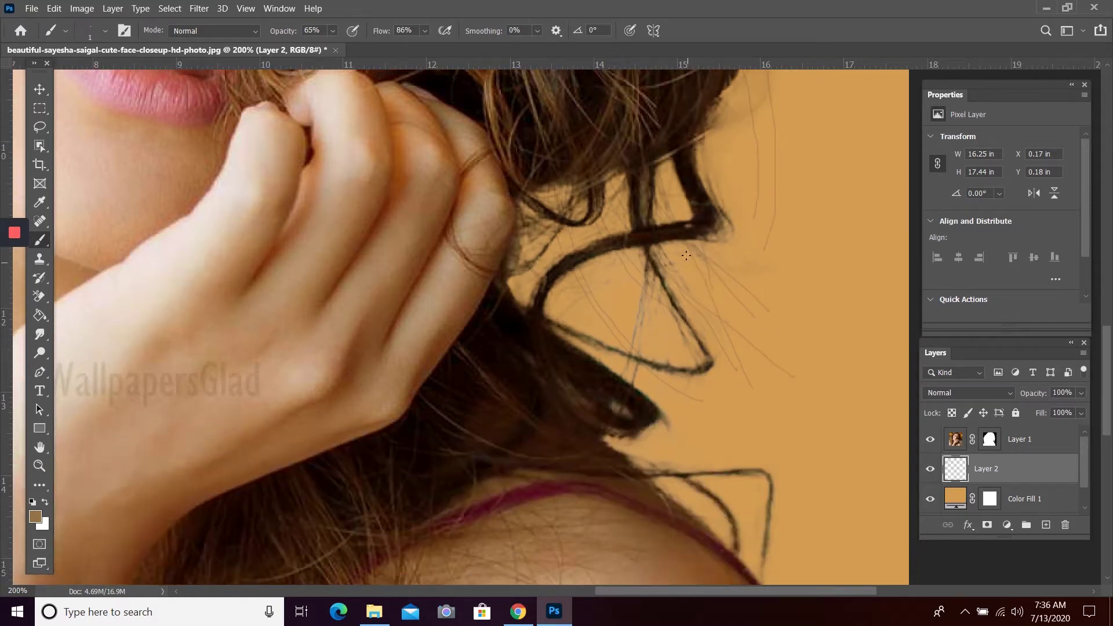
{"action": "left_click", "coordinate": [659, 234], "text": "alt"}
{"action": "left_click_drag", "start_coordinate": [618, 220], "coordinate": [710, 385]}
{"action": "mouse_move", "coordinate": [640, 264]}
{"action": "left_mouse_down"}
{"action": "mouse_move", "coordinate": [658, 323]}
{"action": "mouse_move", "coordinate": [735, 451]}
{"action": "left_mouse_up"}
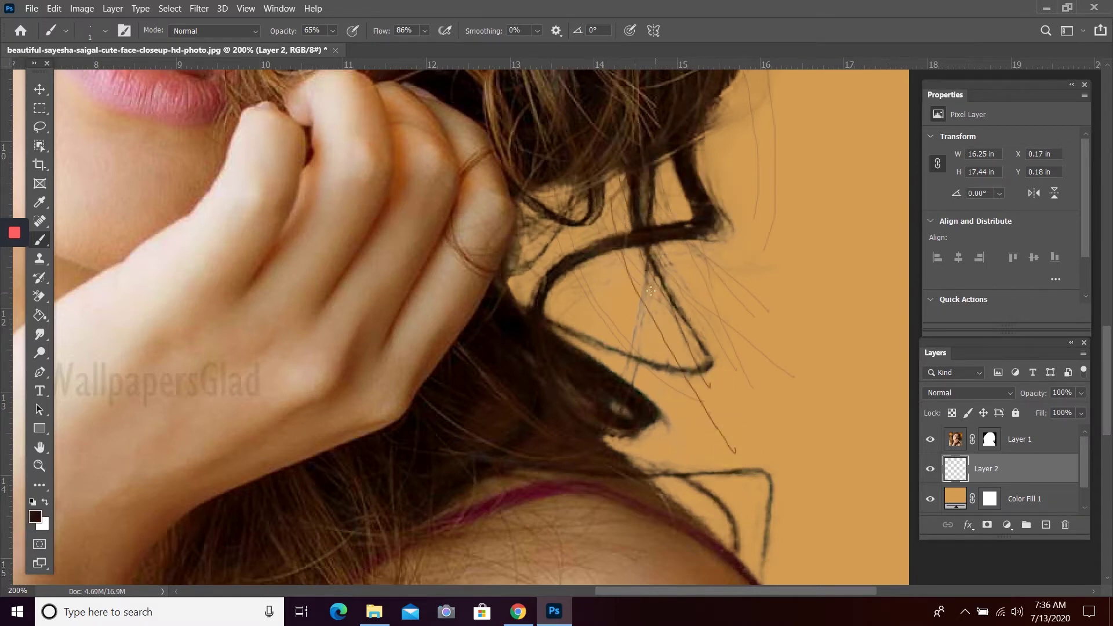
{"action": "key", "text": "ctrl+z"}
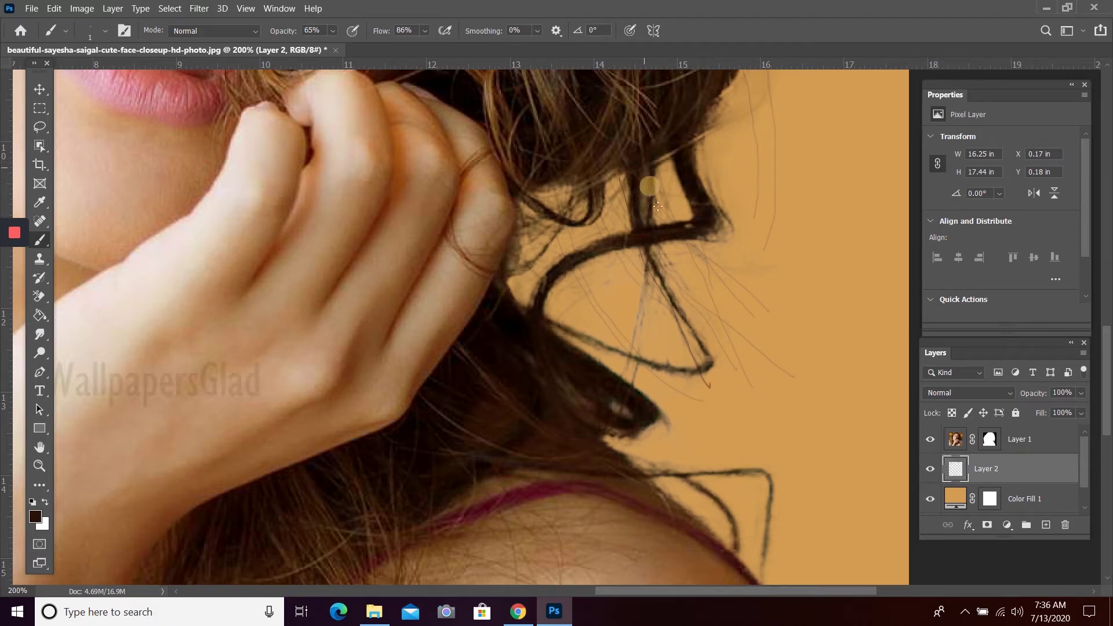
{"action": "left_click_drag", "start_coordinate": [648, 187], "coordinate": [717, 327]}
{"action": "left_click_drag", "start_coordinate": [636, 256], "coordinate": [705, 417]}
{"action": "left_click_drag", "start_coordinate": [593, 225], "coordinate": [663, 464]}
{"action": "left_click_drag", "start_coordinate": [650, 188], "coordinate": [770, 411]}
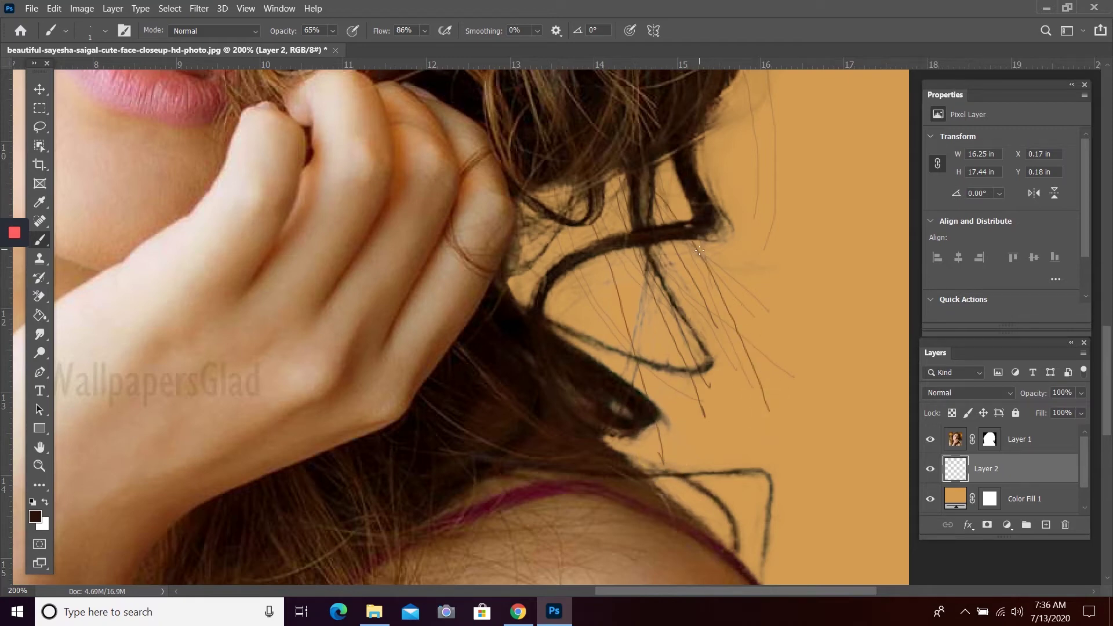
Sample a light tan among the curls and dab it beside the shoulder while checking the whole portrait.
{"action": "left_click", "coordinate": [641, 309], "text": "alt"}
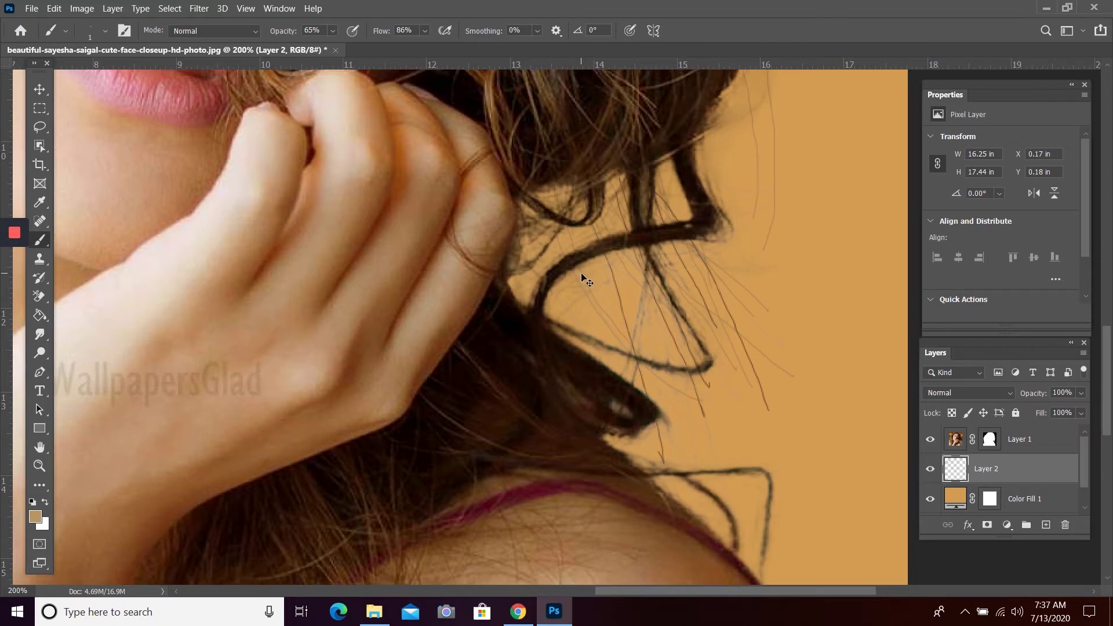
{"action": "key", "text": "ctrl+minus"}
{"action": "key", "text": "ctrl+minus"}
{"action": "key", "text": "ctrl+minus"}
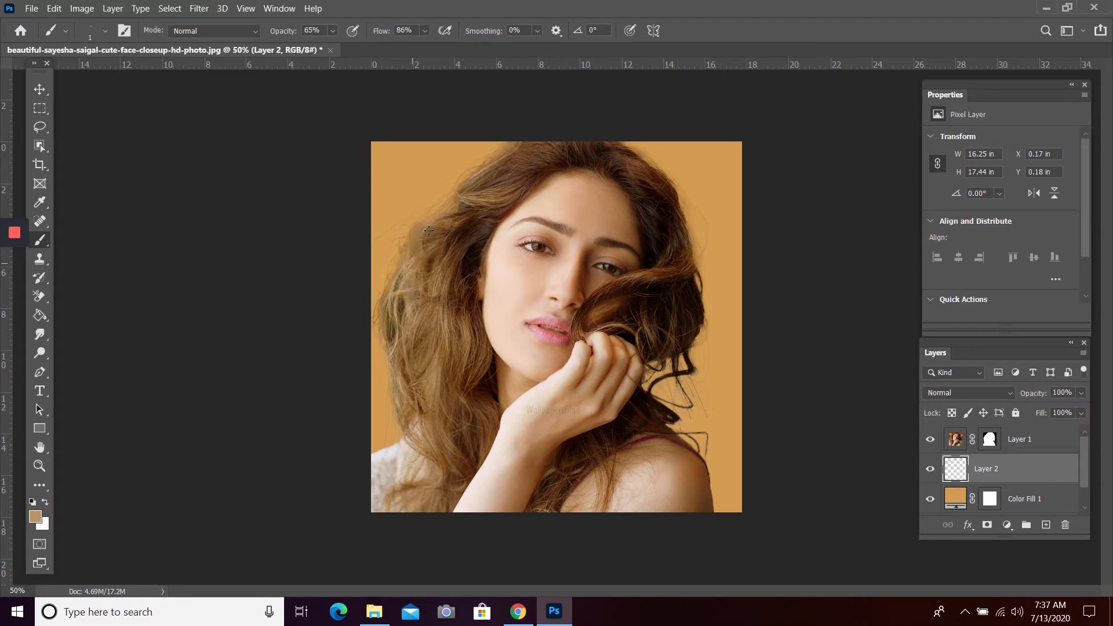
{"action": "left_click", "coordinate": [690, 430]}
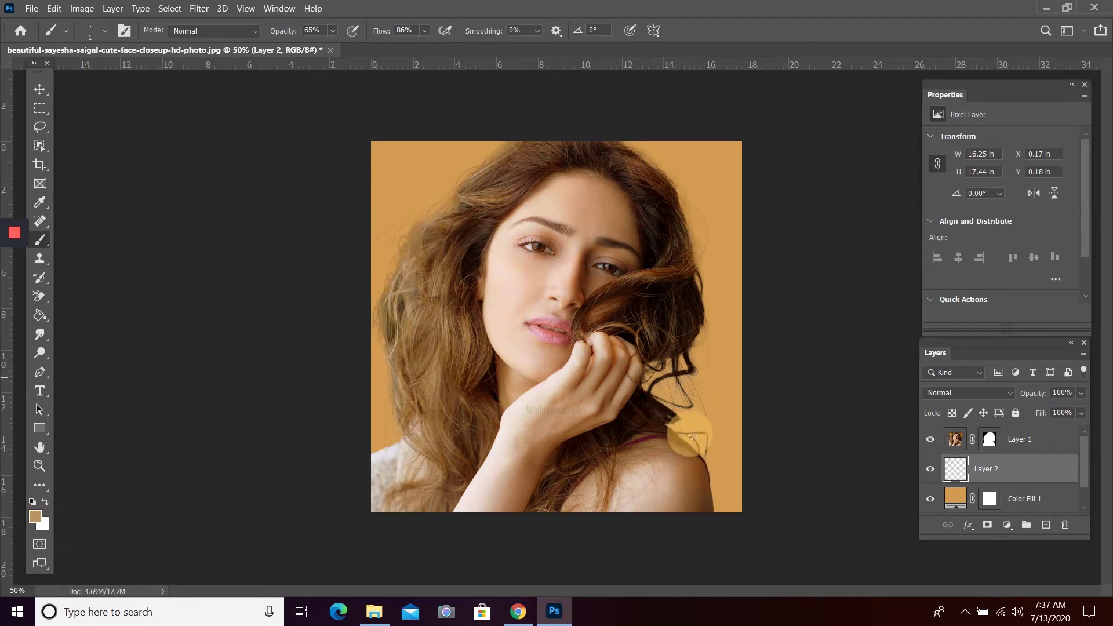
{"action": "left_click", "coordinate": [722, 435]}
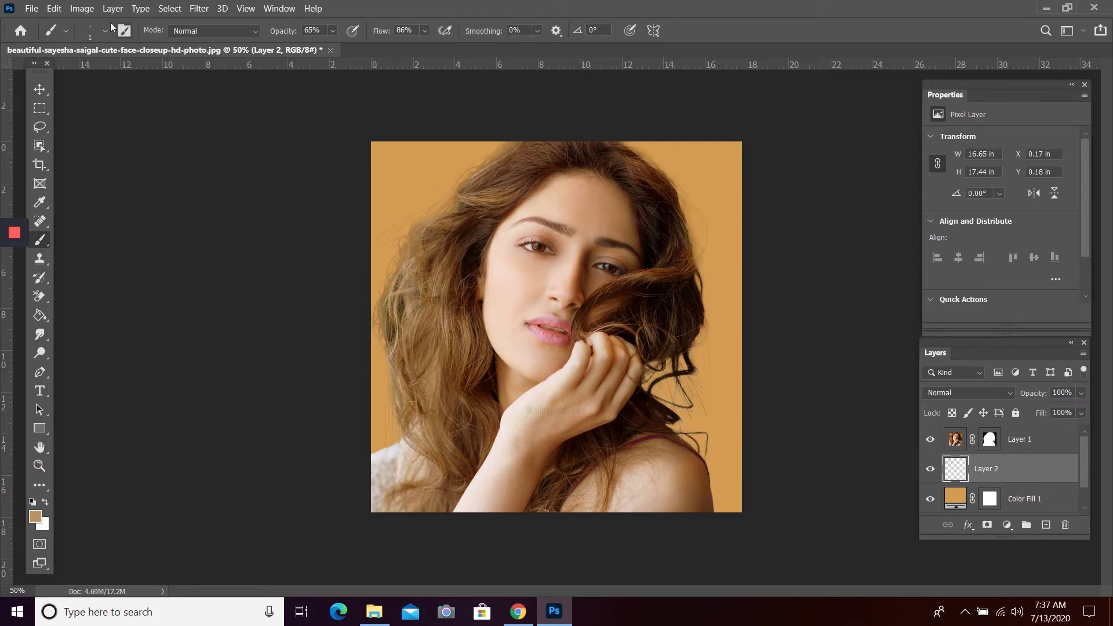
Open the hat photo 20200709_173929 from the new project-1 folder.
{"action": "left_click", "coordinate": [32, 9]}
{"action": "left_click", "coordinate": [39, 36]}
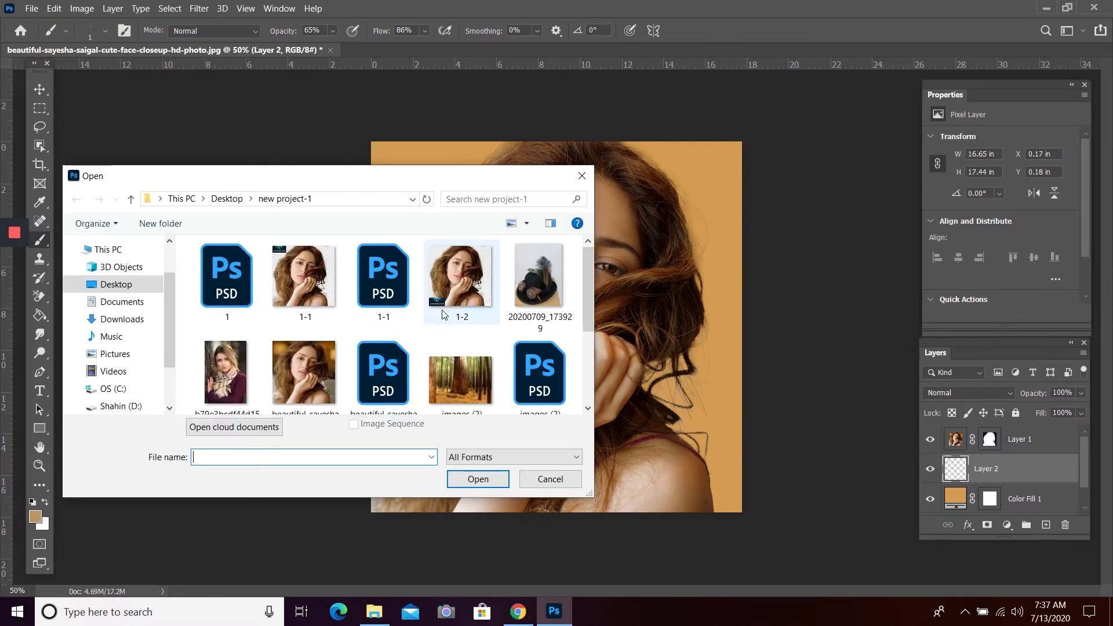
{"action": "double_click", "coordinate": [548, 280]}
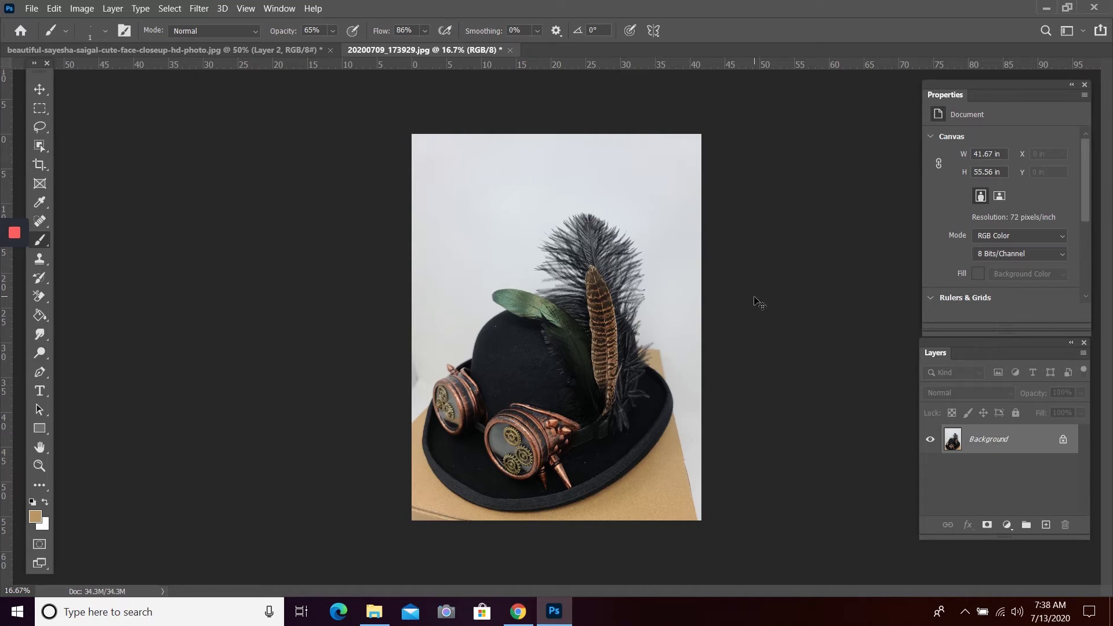
Duplicate the hat photo's Background layer and hide the original.
{"action": "key", "text": "ctrl+j"}
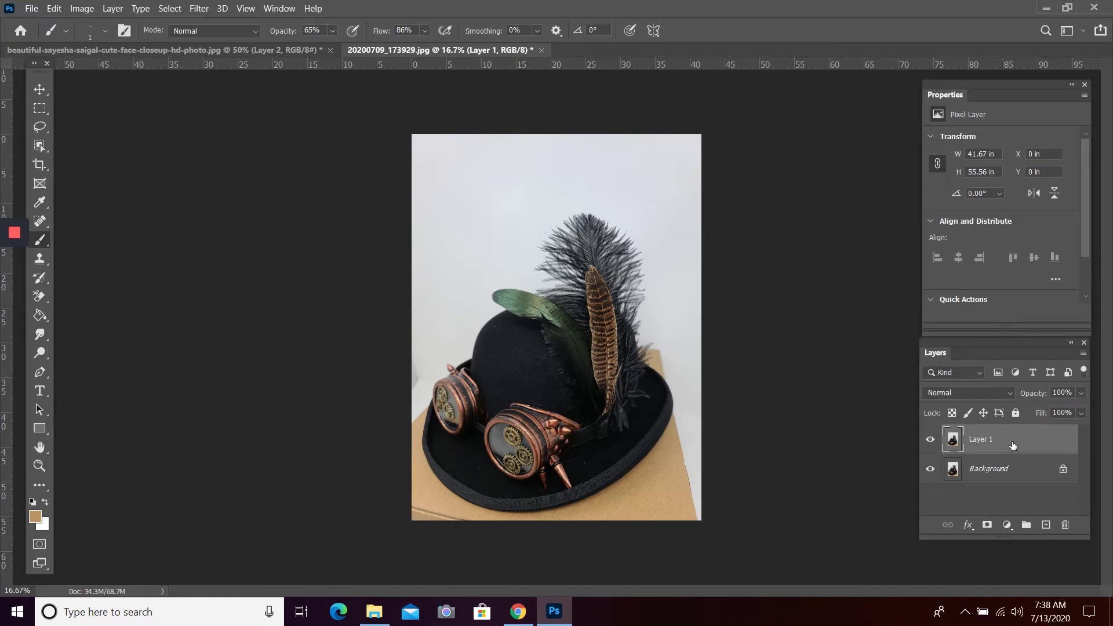
{"action": "left_click", "coordinate": [930, 471]}
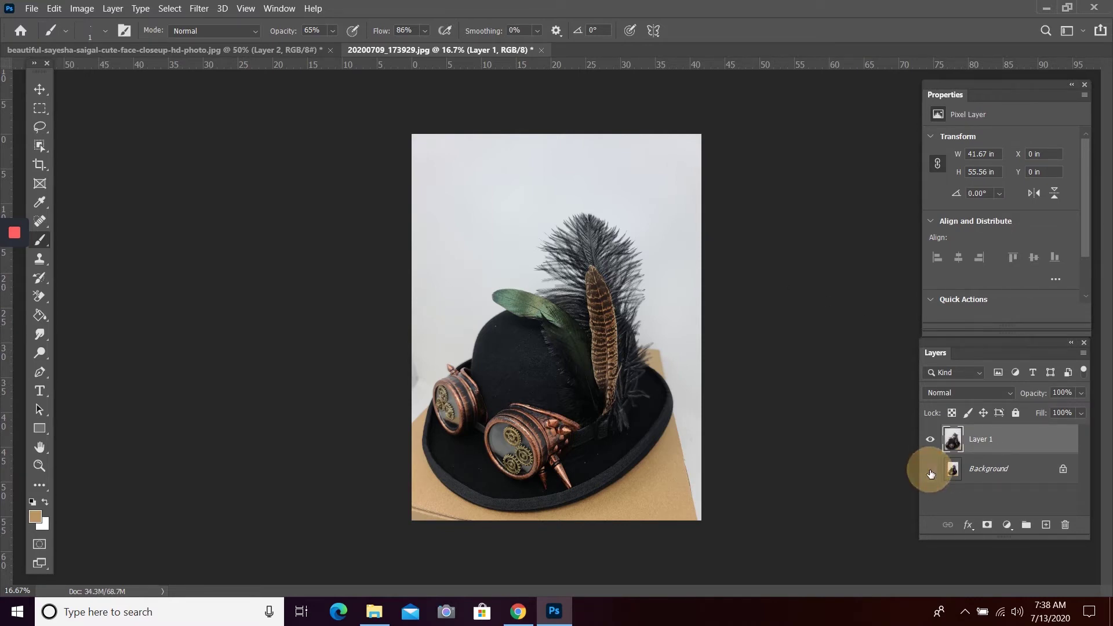
Try the Remove Background quick action on Layer 1 and undo it.
{"action": "left_click", "coordinate": [962, 300]}
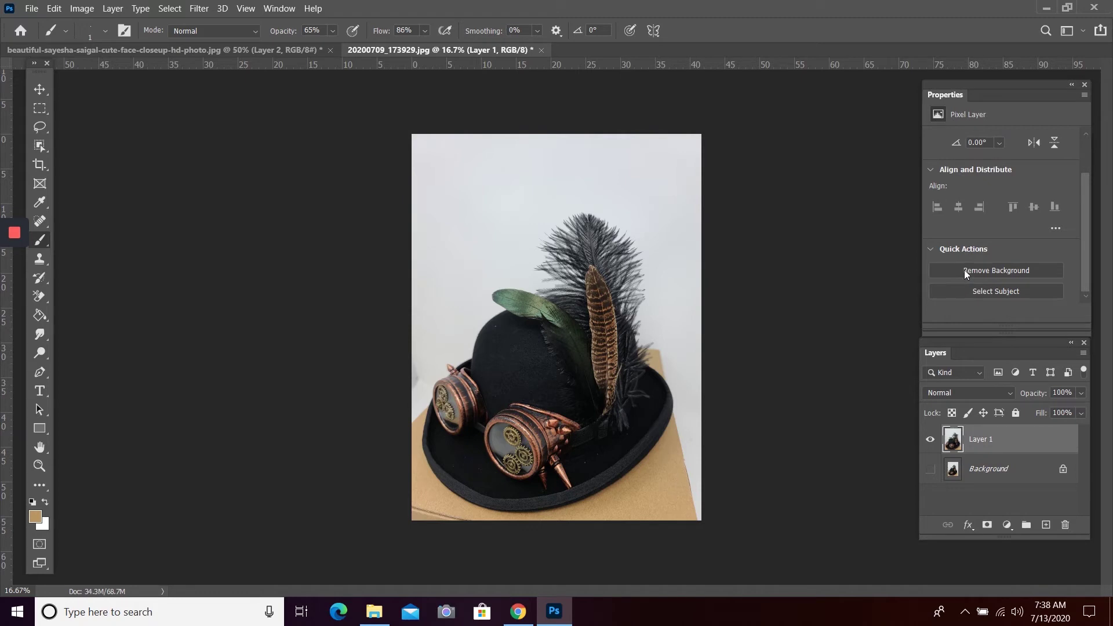
{"action": "left_click", "coordinate": [965, 269]}
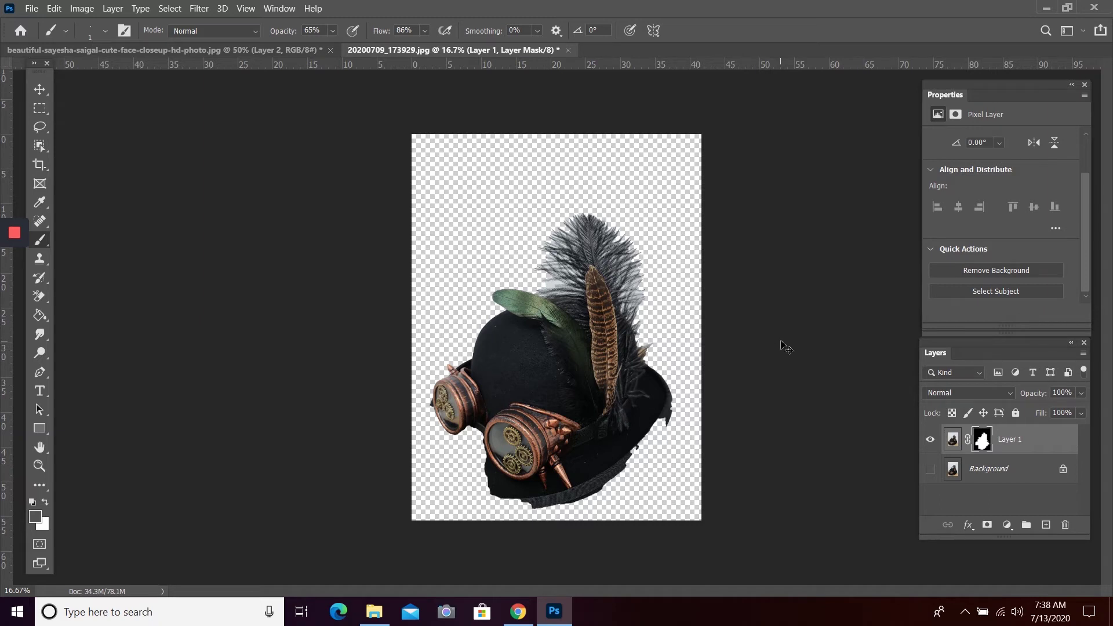
{"action": "key", "text": "ctrl+z"}
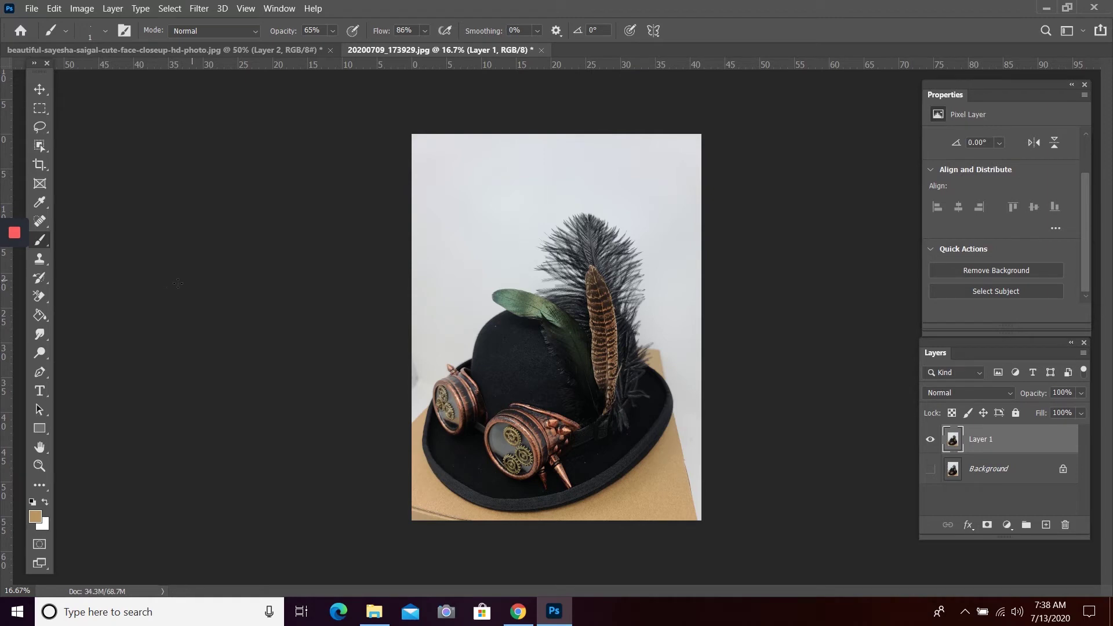
Activate the Background Eraser tool and erase a spot of the light backdrop beside the hat's crown.
{"action": "left_click", "coordinate": [38, 296]}
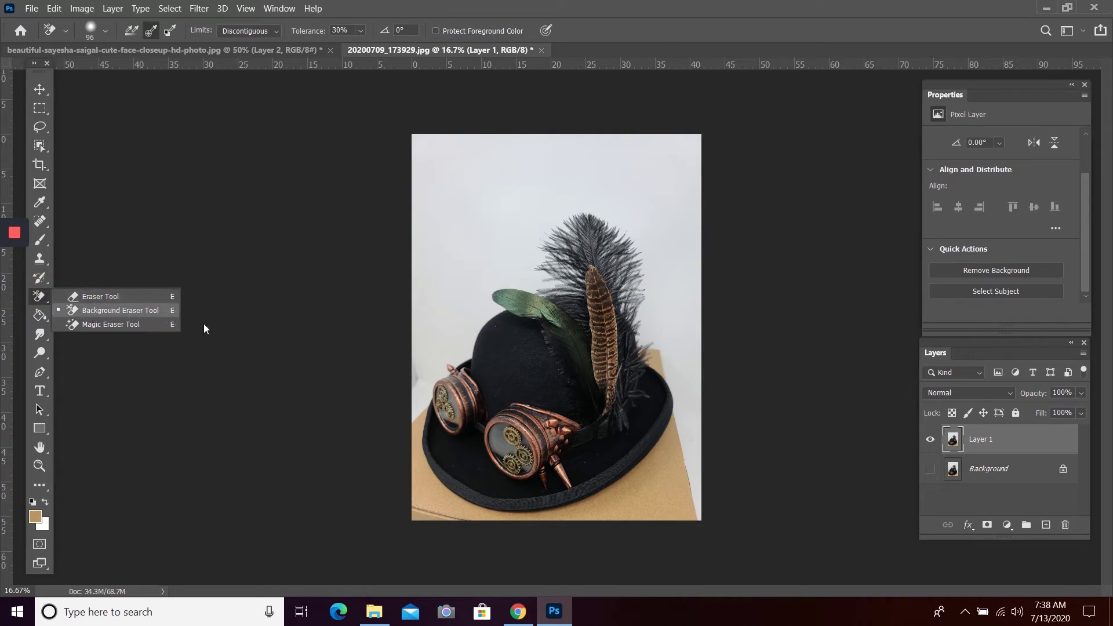
{"action": "left_click", "coordinate": [462, 299]}
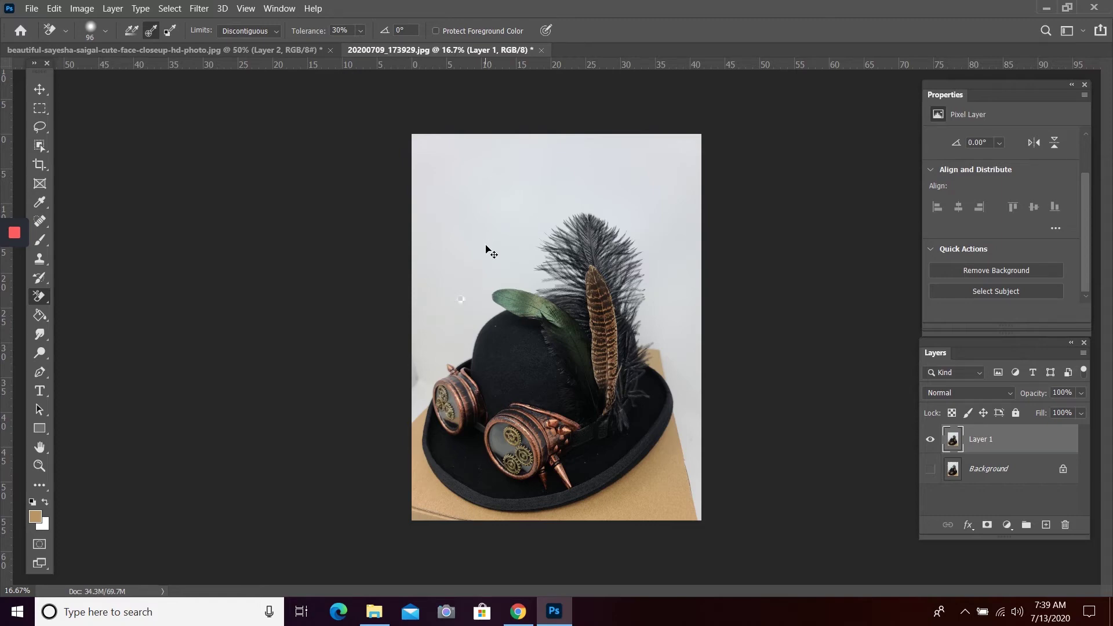
Set the Background Eraser's tolerance to 74% and test it around the black and green feathers, undoing the test erasing.
{"action": "key", "text": "ctrl+plus"}
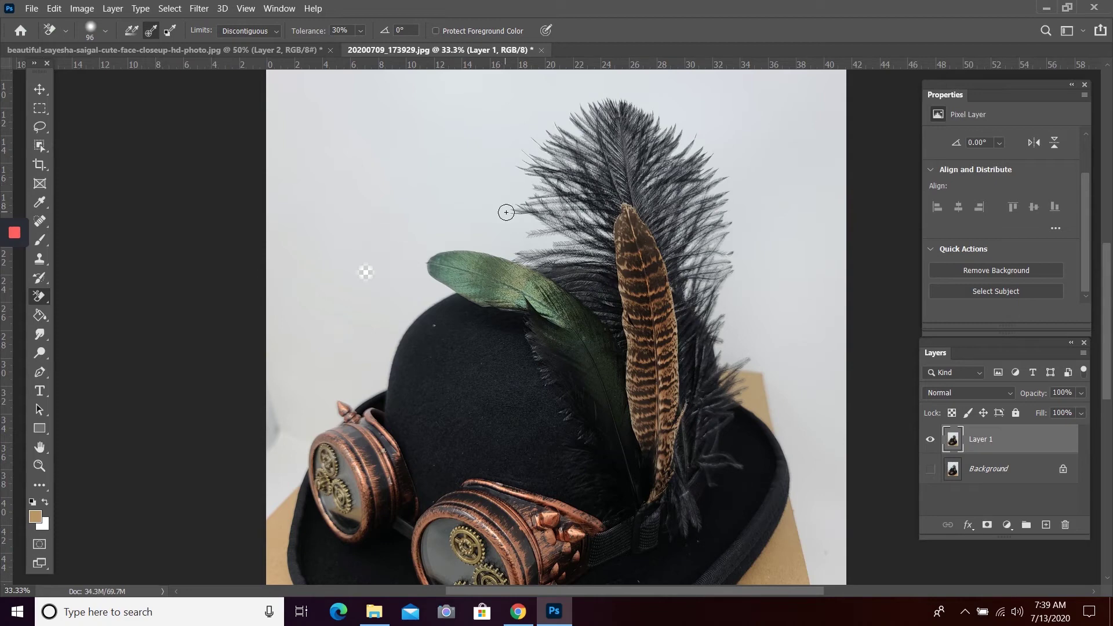
{"action": "left_click", "coordinate": [361, 30]}
{"action": "left_click", "coordinate": [395, 45]}
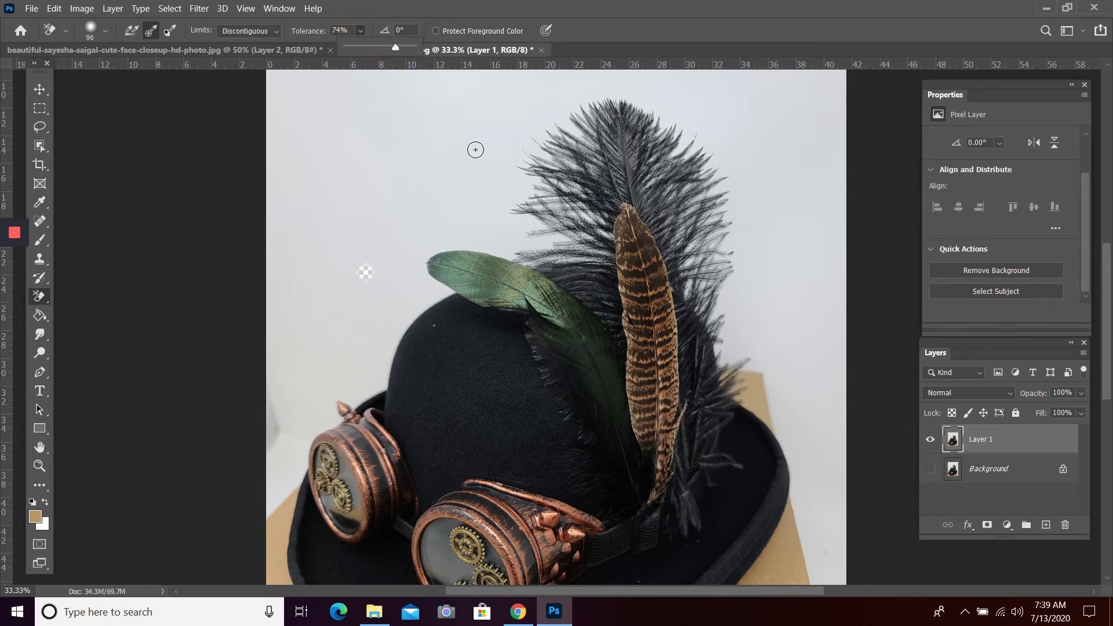
{"action": "mouse_move", "coordinate": [505, 174]}
{"action": "left_mouse_down"}
{"action": "mouse_move", "coordinate": [522, 221]}
{"action": "mouse_move", "coordinate": [562, 166]}
{"action": "mouse_move", "coordinate": [575, 178]}
{"action": "mouse_move", "coordinate": [567, 219]}
{"action": "mouse_move", "coordinate": [577, 235]}
{"action": "mouse_move", "coordinate": [597, 229]}
{"action": "mouse_move", "coordinate": [432, 326]}
{"action": "mouse_move", "coordinate": [496, 293]}
{"action": "mouse_move", "coordinate": [496, 269]}
{"action": "left_mouse_up"}
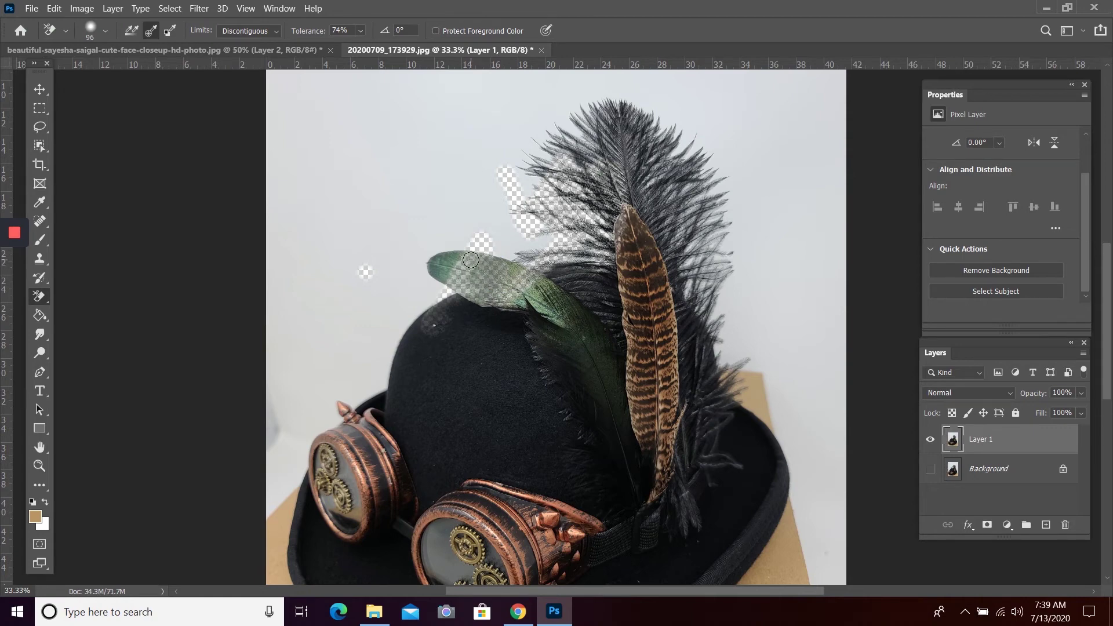
{"action": "key", "text": "ctrl+z"}
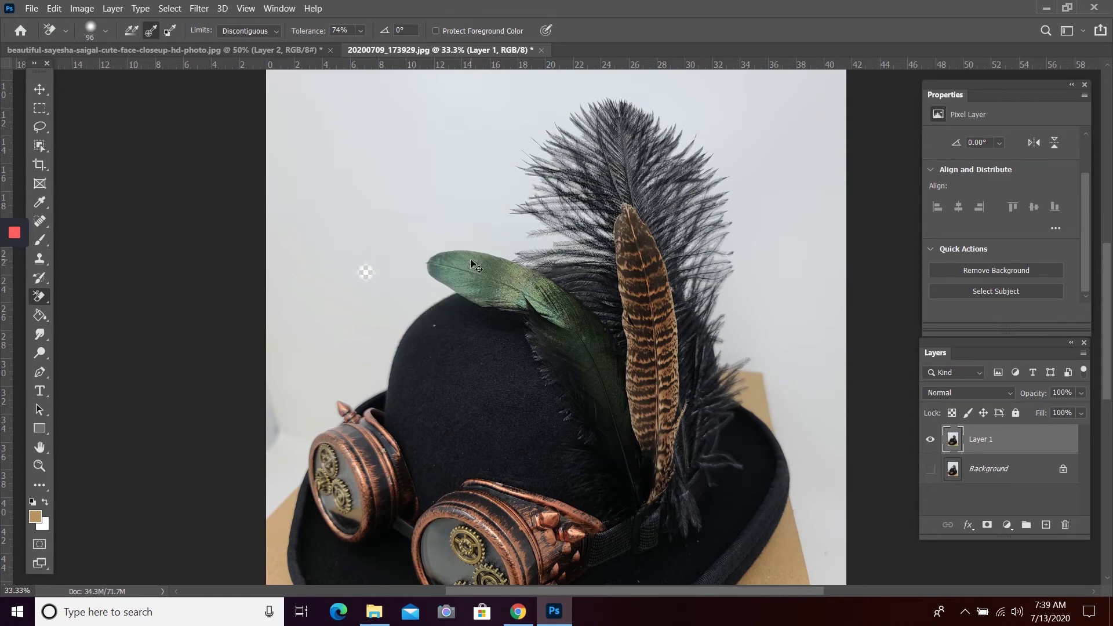
Undo the test spot erased beside the crown and set the Background Eraser's tolerance to 28%.
{"action": "key", "text": "ctrl+z"}
{"action": "left_click", "coordinate": [359, 31]}
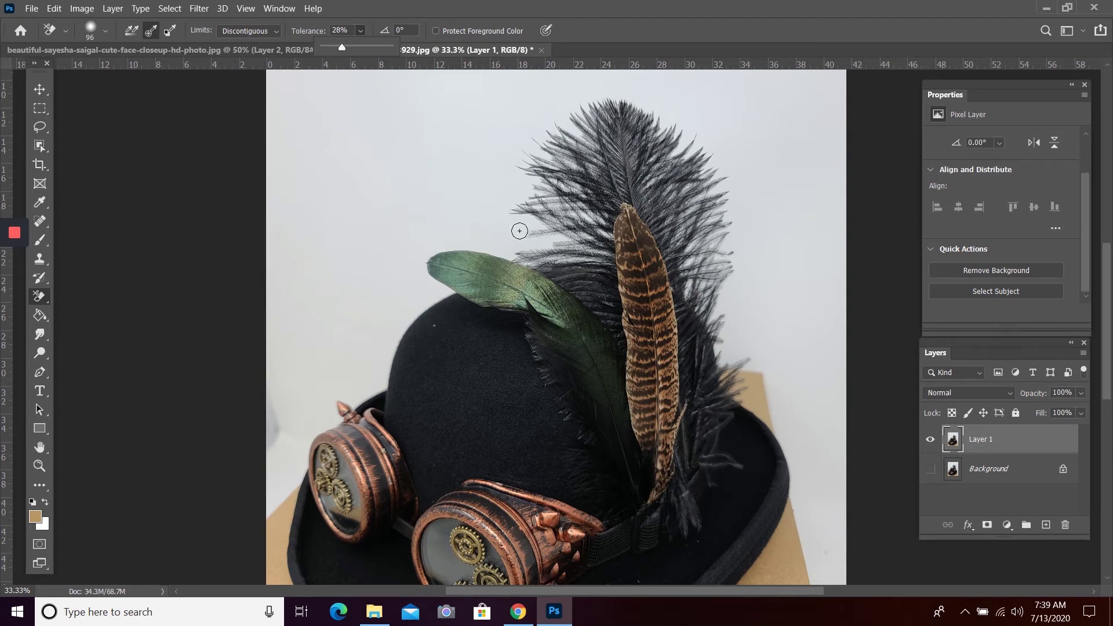
{"action": "left_click", "coordinate": [516, 231]}
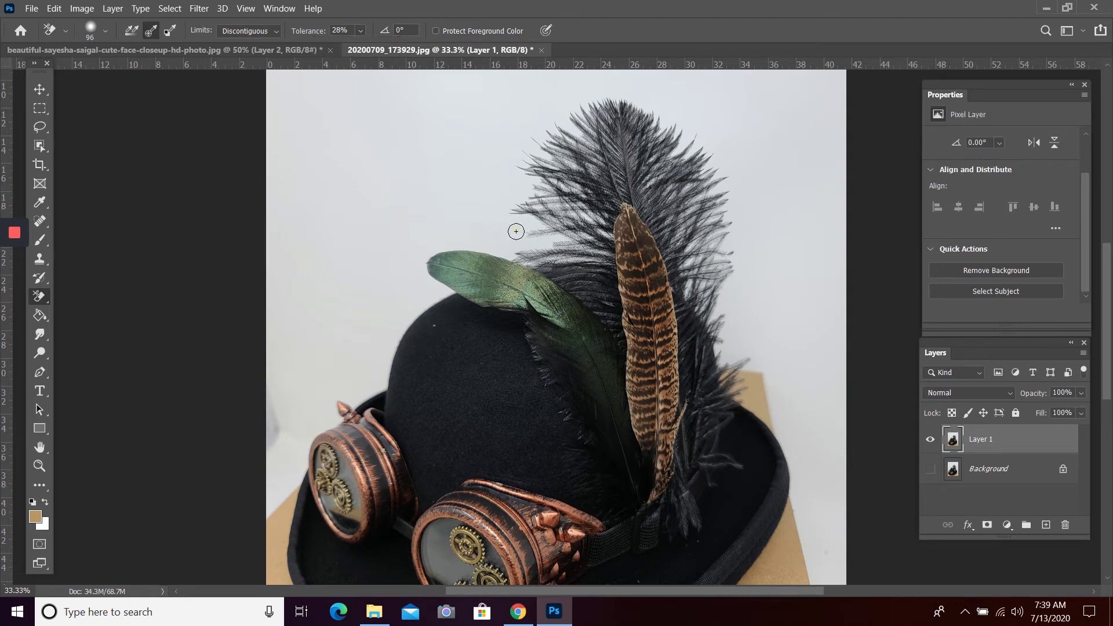
Erase the light backdrop around the hat's crown, the green feather and the black plume with the Background Eraser.
{"action": "left_click", "coordinate": [516, 231]}
{"action": "mouse_move", "coordinate": [516, 232]}
{"action": "left_mouse_down"}
{"action": "mouse_move", "coordinate": [546, 230]}
{"action": "mouse_move", "coordinate": [556, 246]}
{"action": "mouse_move", "coordinate": [545, 190]}
{"action": "mouse_move", "coordinate": [532, 241]}
{"action": "mouse_move", "coordinate": [521, 228]}
{"action": "mouse_move", "coordinate": [549, 244]}
{"action": "mouse_move", "coordinate": [510, 232]}
{"action": "mouse_move", "coordinate": [495, 207]}
{"action": "mouse_move", "coordinate": [499, 233]}
{"action": "mouse_move", "coordinate": [523, 206]}
{"action": "mouse_move", "coordinate": [511, 177]}
{"action": "mouse_move", "coordinate": [528, 202]}
{"action": "mouse_move", "coordinate": [560, 160]}
{"action": "mouse_move", "coordinate": [526, 226]}
{"action": "mouse_move", "coordinate": [569, 180]}
{"action": "mouse_move", "coordinate": [561, 251]}
{"action": "mouse_move", "coordinate": [572, 183]}
{"action": "mouse_move", "coordinate": [520, 259]}
{"action": "mouse_move", "coordinate": [556, 214]}
{"action": "mouse_move", "coordinate": [542, 228]}
{"action": "mouse_move", "coordinate": [507, 213]}
{"action": "mouse_move", "coordinate": [572, 164]}
{"action": "mouse_move", "coordinate": [551, 231]}
{"action": "mouse_move", "coordinate": [517, 142]}
{"action": "mouse_move", "coordinate": [509, 155]}
{"action": "mouse_move", "coordinate": [417, 189]}
{"action": "mouse_move", "coordinate": [471, 147]}
{"action": "mouse_move", "coordinate": [533, 160]}
{"action": "mouse_move", "coordinate": [555, 137]}
{"action": "mouse_move", "coordinate": [555, 151]}
{"action": "mouse_move", "coordinate": [594, 126]}
{"action": "mouse_move", "coordinate": [553, 155]}
{"action": "mouse_move", "coordinate": [578, 107]}
{"action": "mouse_move", "coordinate": [617, 123]}
{"action": "mouse_move", "coordinate": [549, 182]}
{"action": "mouse_move", "coordinate": [564, 136]}
{"action": "mouse_move", "coordinate": [574, 176]}
{"action": "mouse_move", "coordinate": [575, 141]}
{"action": "mouse_move", "coordinate": [603, 158]}
{"action": "mouse_move", "coordinate": [592, 119]}
{"action": "mouse_move", "coordinate": [608, 107]}
{"action": "mouse_move", "coordinate": [657, 135]}
{"action": "mouse_move", "coordinate": [604, 96]}
{"action": "mouse_move", "coordinate": [718, 144]}
{"action": "mouse_move", "coordinate": [677, 127]}
{"action": "mouse_move", "coordinate": [743, 186]}
{"action": "mouse_move", "coordinate": [738, 214]}
{"action": "mouse_move", "coordinate": [686, 142]}
{"action": "mouse_move", "coordinate": [709, 209]}
{"action": "mouse_move", "coordinate": [648, 116]}
{"action": "mouse_move", "coordinate": [707, 199]}
{"action": "mouse_move", "coordinate": [701, 176]}
{"action": "mouse_move", "coordinate": [718, 187]}
{"action": "mouse_move", "coordinate": [695, 255]}
{"action": "mouse_move", "coordinate": [713, 203]}
{"action": "mouse_move", "coordinate": [730, 255]}
{"action": "mouse_move", "coordinate": [702, 189]}
{"action": "mouse_move", "coordinate": [722, 229]}
{"action": "mouse_move", "coordinate": [695, 239]}
{"action": "mouse_move", "coordinate": [710, 197]}
{"action": "mouse_move", "coordinate": [687, 217]}
{"action": "mouse_move", "coordinate": [643, 192]}
{"action": "mouse_move", "coordinate": [566, 198]}
{"action": "mouse_move", "coordinate": [552, 216]}
{"action": "mouse_move", "coordinate": [572, 157]}
{"action": "mouse_move", "coordinate": [461, 248]}
{"action": "mouse_move", "coordinate": [507, 243]}
{"action": "mouse_move", "coordinate": [405, 268]}
{"action": "mouse_move", "coordinate": [455, 301]}
{"action": "mouse_move", "coordinate": [417, 307]}
{"action": "mouse_move", "coordinate": [348, 412]}
{"action": "mouse_move", "coordinate": [327, 421]}
{"action": "mouse_move", "coordinate": [345, 408]}
{"action": "mouse_move", "coordinate": [316, 455]}
{"action": "mouse_move", "coordinate": [467, 314]}
{"action": "mouse_move", "coordinate": [566, 248]}
{"action": "mouse_move", "coordinate": [609, 256]}
{"action": "mouse_move", "coordinate": [566, 214]}
{"action": "mouse_move", "coordinate": [574, 240]}
{"action": "mouse_move", "coordinate": [579, 209]}
{"action": "mouse_move", "coordinate": [704, 226]}
{"action": "mouse_move", "coordinate": [704, 325]}
{"action": "mouse_move", "coordinate": [728, 242]}
{"action": "mouse_move", "coordinate": [706, 337]}
{"action": "left_mouse_up"}
{"action": "mouse_move", "coordinate": [729, 361]}
{"action": "left_mouse_down"}
{"action": "mouse_move", "coordinate": [735, 383]}
{"action": "mouse_move", "coordinate": [764, 388]}
{"action": "mouse_move", "coordinate": [749, 403]}
{"action": "mouse_move", "coordinate": [726, 395]}
{"action": "mouse_move", "coordinate": [745, 393]}
{"action": "mouse_move", "coordinate": [773, 303]}
{"action": "mouse_move", "coordinate": [774, 347]}
{"action": "mouse_move", "coordinate": [749, 300]}
{"action": "mouse_move", "coordinate": [778, 254]}
{"action": "mouse_move", "coordinate": [770, 347]}
{"action": "mouse_move", "coordinate": [751, 373]}
{"action": "mouse_move", "coordinate": [803, 455]}
{"action": "mouse_move", "coordinate": [740, 361]}
{"action": "mouse_move", "coordinate": [800, 453]}
{"action": "mouse_move", "coordinate": [771, 397]}
{"action": "left_mouse_up"}
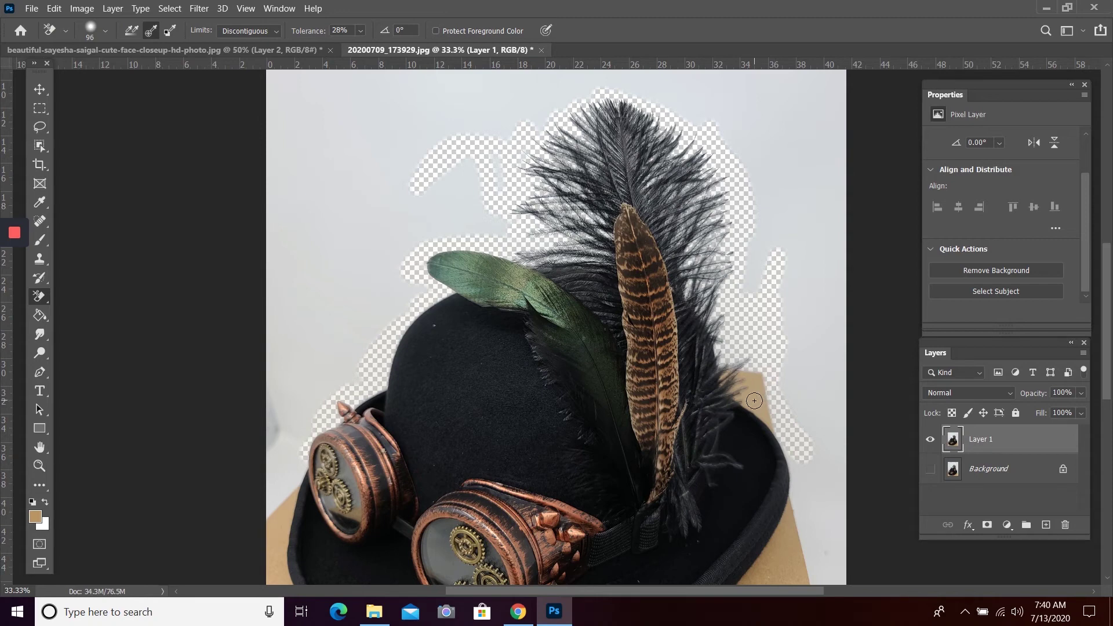
Erase the cardboard and light backdrop bordering the lower feather tips and the right side of the hat's brim.
{"action": "mouse_move", "coordinate": [754, 400]}
{"action": "left_mouse_down"}
{"action": "mouse_move", "coordinate": [749, 375]}
{"action": "mouse_move", "coordinate": [767, 412]}
{"action": "mouse_move", "coordinate": [757, 387]}
{"action": "mouse_move", "coordinate": [760, 401]}
{"action": "mouse_move", "coordinate": [739, 375]}
{"action": "mouse_move", "coordinate": [768, 410]}
{"action": "mouse_move", "coordinate": [730, 384]}
{"action": "mouse_move", "coordinate": [778, 416]}
{"action": "mouse_move", "coordinate": [744, 404]}
{"action": "mouse_move", "coordinate": [792, 453]}
{"action": "mouse_move", "coordinate": [777, 415]}
{"action": "mouse_move", "coordinate": [791, 471]}
{"action": "mouse_move", "coordinate": [785, 549]}
{"action": "mouse_move", "coordinate": [812, 464]}
{"action": "mouse_move", "coordinate": [798, 482]}
{"action": "mouse_move", "coordinate": [795, 437]}
{"action": "mouse_move", "coordinate": [791, 515]}
{"action": "mouse_move", "coordinate": [753, 604]}
{"action": "mouse_move", "coordinate": [789, 531]}
{"action": "mouse_move", "coordinate": [743, 585]}
{"action": "mouse_move", "coordinate": [783, 524]}
{"action": "mouse_move", "coordinate": [773, 539]}
{"action": "mouse_move", "coordinate": [803, 457]}
{"action": "left_mouse_up"}
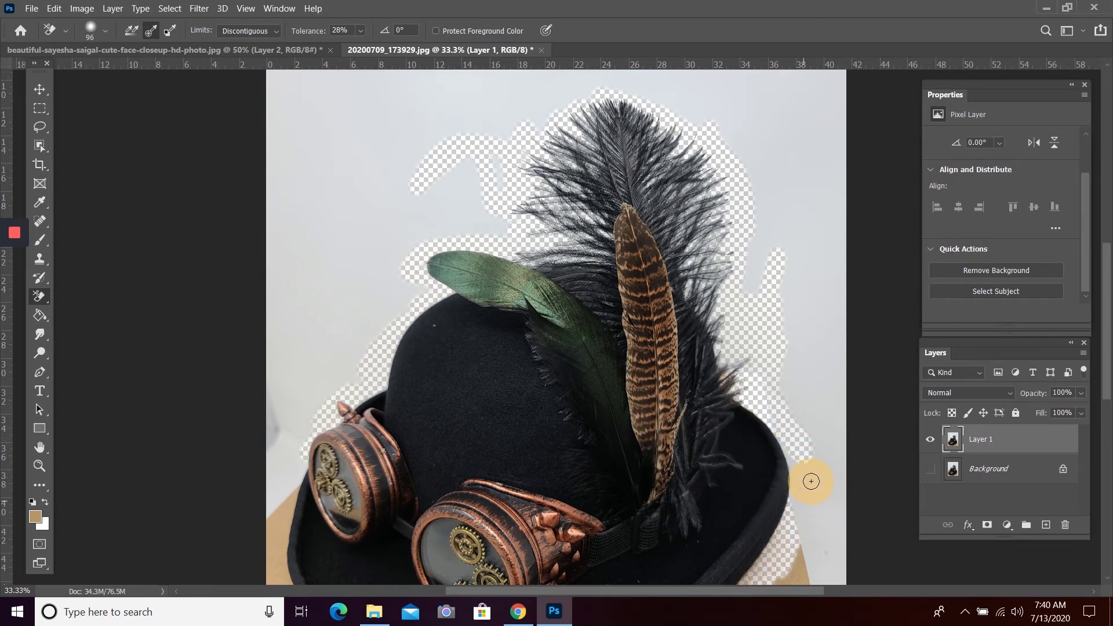
{"action": "scroll", "coordinate": [778, 464], "scroll_direction": "down", "scroll_amount": 3}
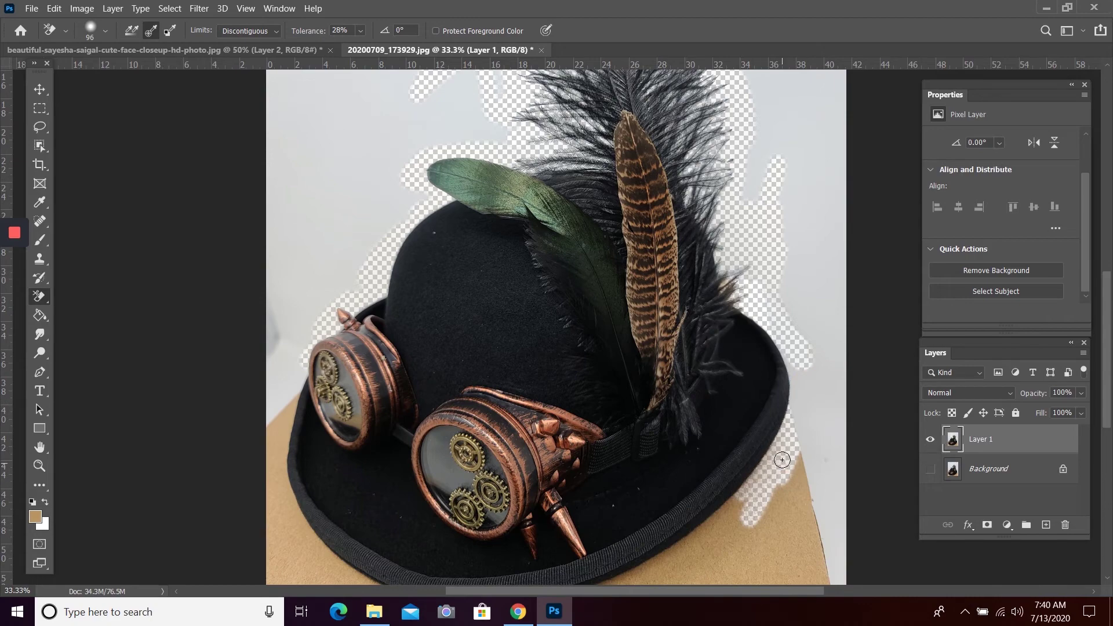
{"action": "scroll", "coordinate": [782, 459], "scroll_direction": "down", "scroll_amount": 2}
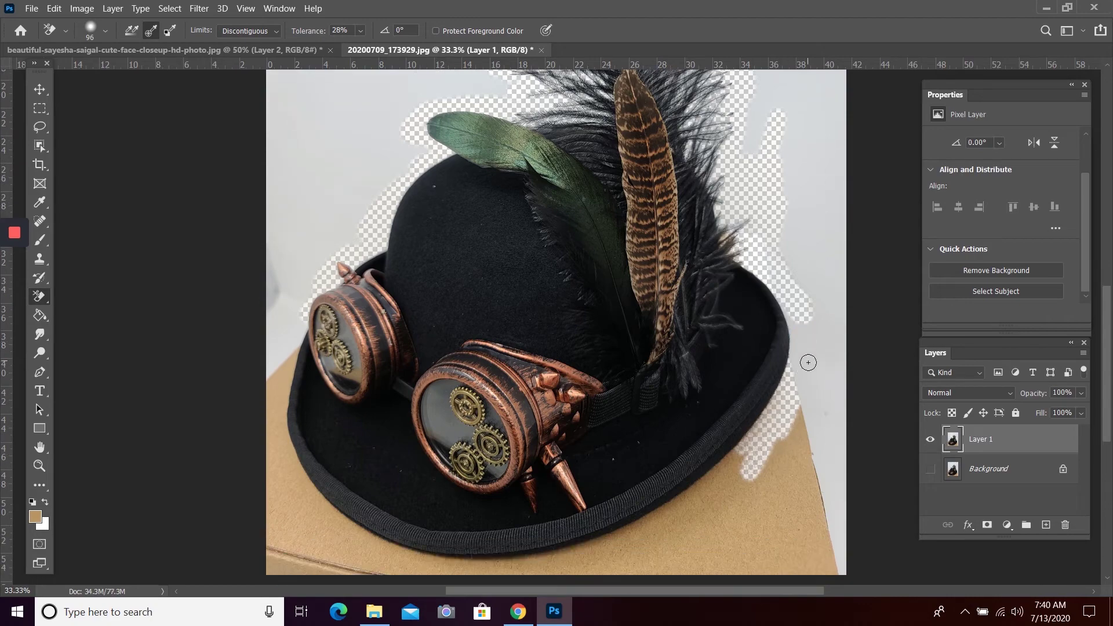
{"action": "left_click", "coordinate": [789, 377]}
Examine the erased edge along the brim's right side and the lower feather tips up close.
{"action": "key", "text": "ctrl+plus"}
{"action": "key", "text": "ctrl+plus"}
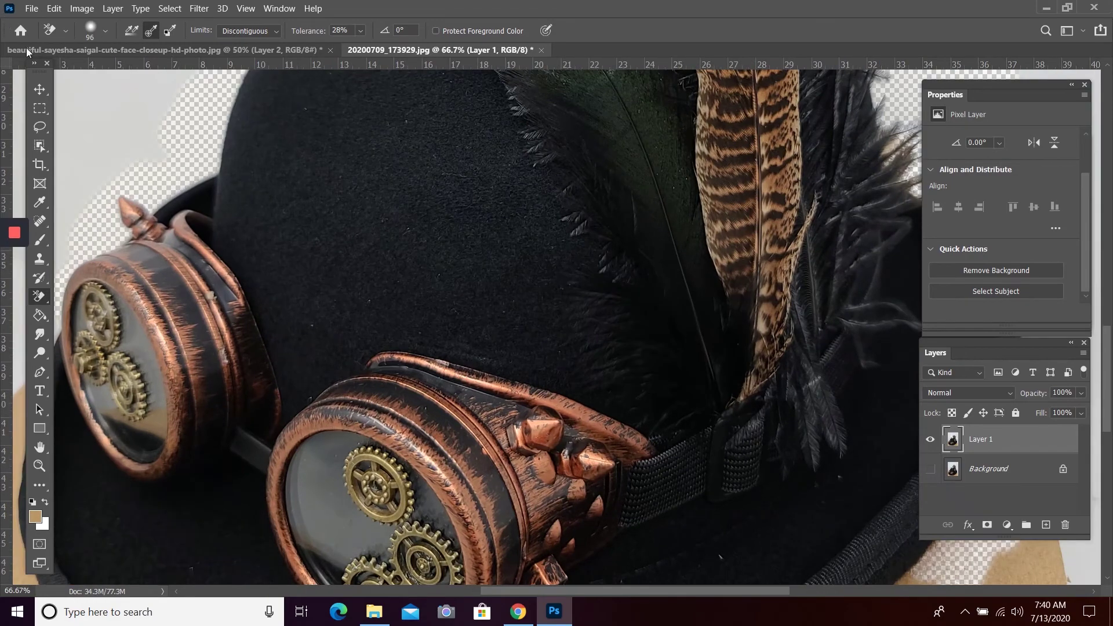
{"action": "left_click_drag", "start_coordinate": [627, 223], "coordinate": [189, 216]}
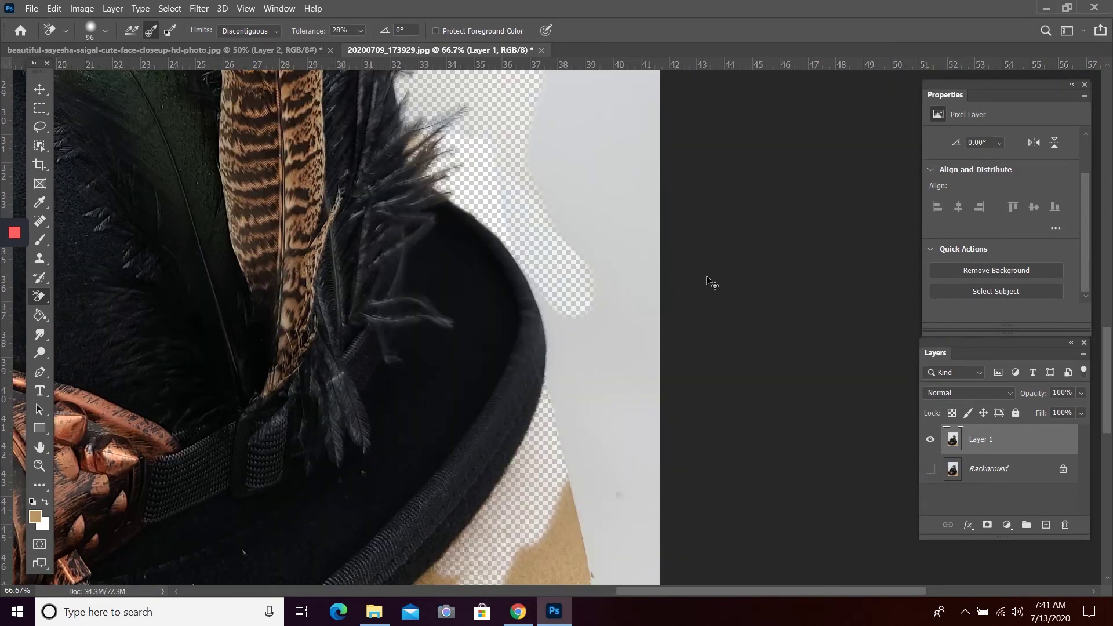
{"action": "key", "text": "ctrl+plus"}
{"action": "key", "text": "ctrl+plus"}
{"action": "scroll", "coordinate": [584, 236], "scroll_direction": "up", "scroll_amount": 4}
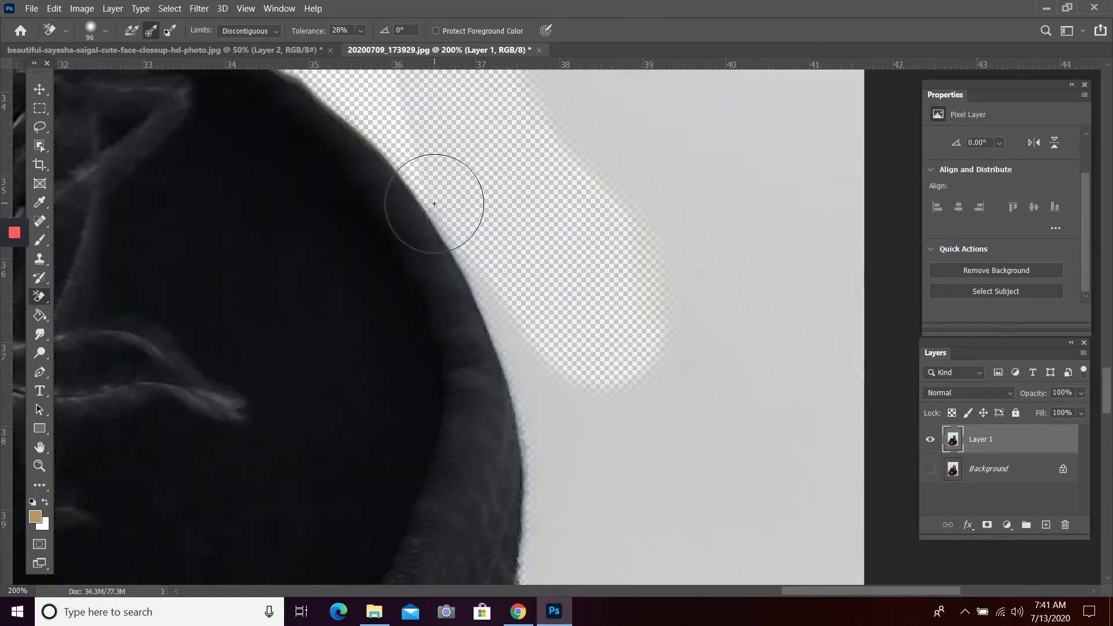
{"action": "scroll", "coordinate": [331, 184], "scroll_direction": "up", "scroll_amount": 1}
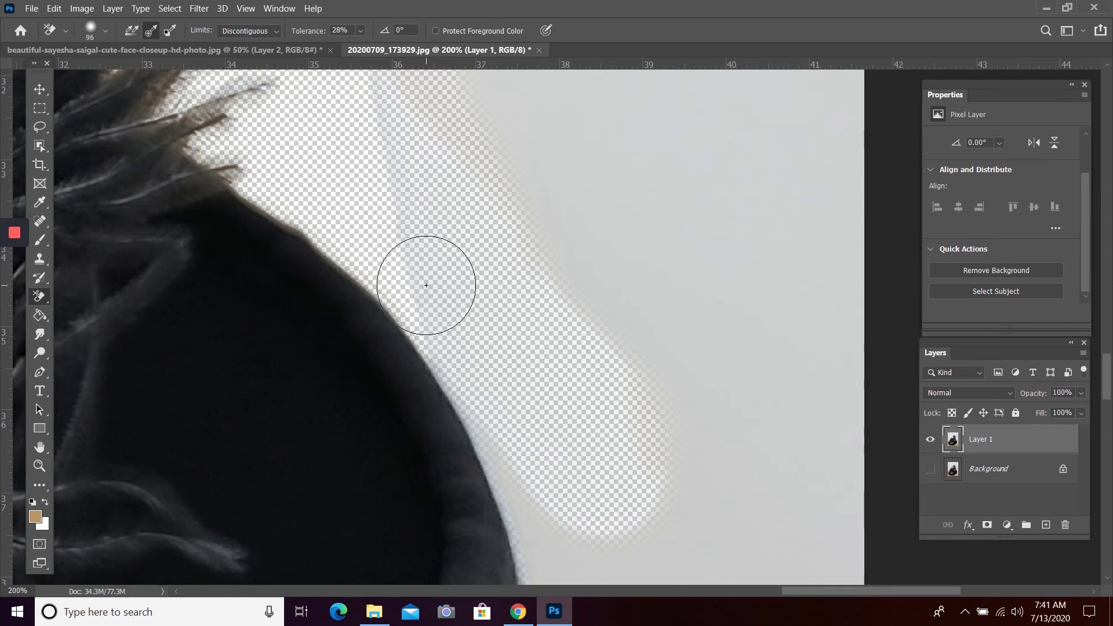
{"action": "key", "text": "ctrl+minus"}
{"action": "key", "text": "ctrl+minus"}
{"action": "key", "text": "ctrl+minus"}
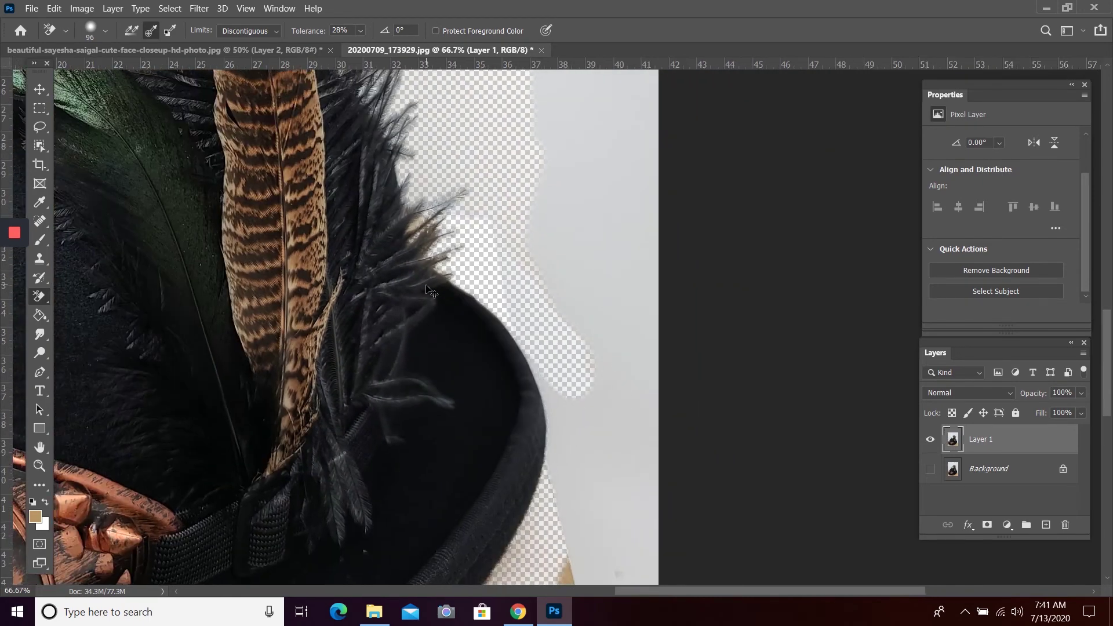
{"action": "key", "text": "ctrl+minus"}
{"action": "key", "text": "ctrl+minus"}
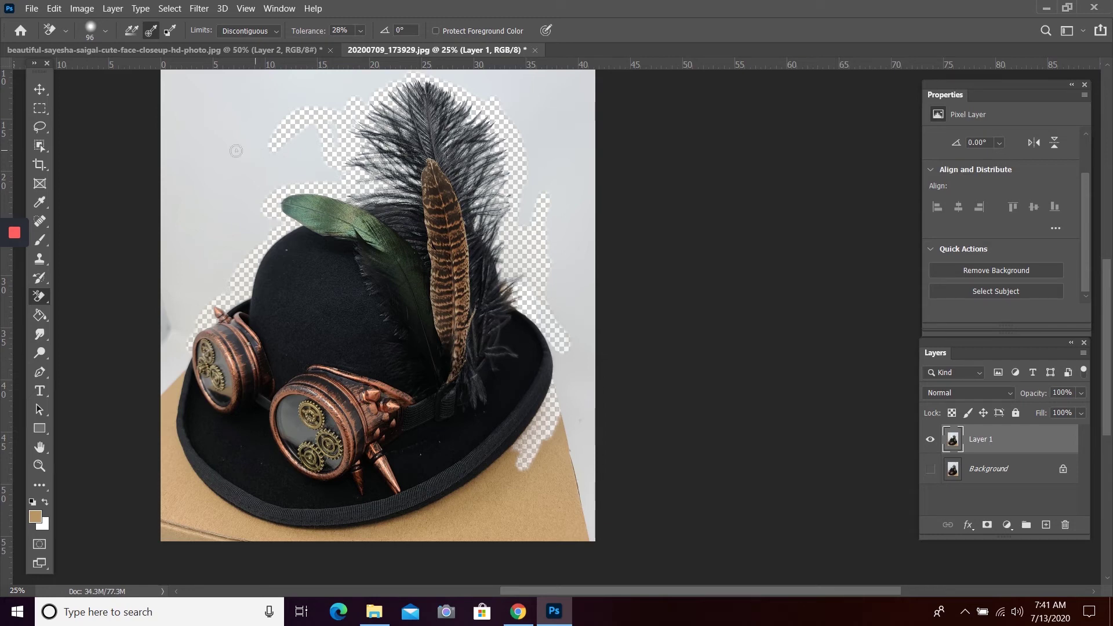
Start a Pen tool path where the plume meets the brim, curving it down the brim's upper right edge with no outgoing handle.
{"action": "left_click", "coordinate": [40, 374]}
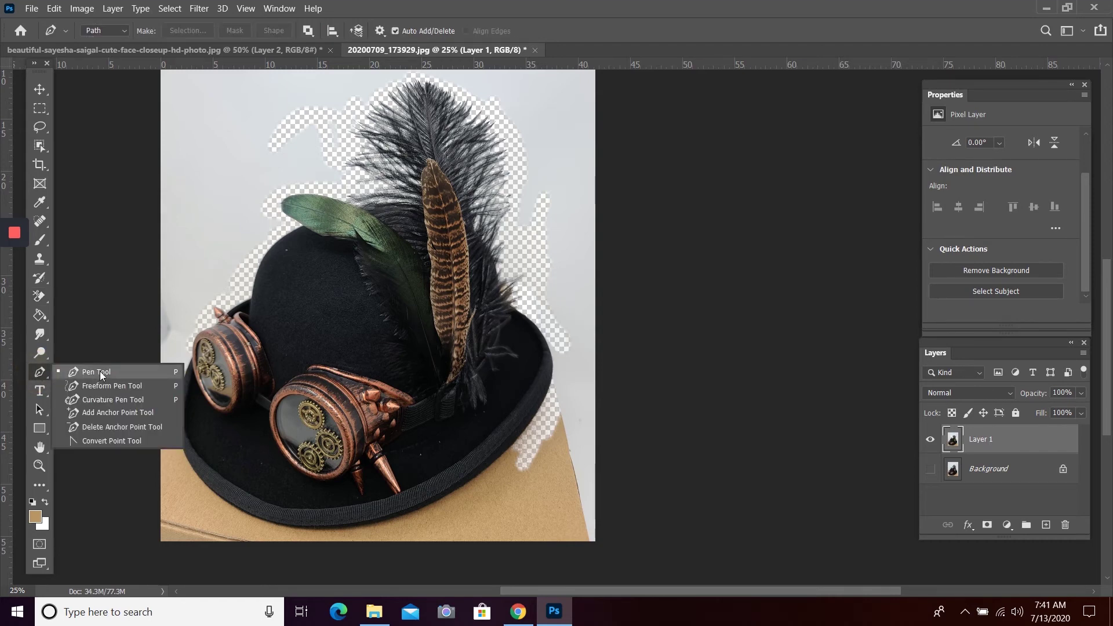
{"action": "left_click", "coordinate": [131, 371]}
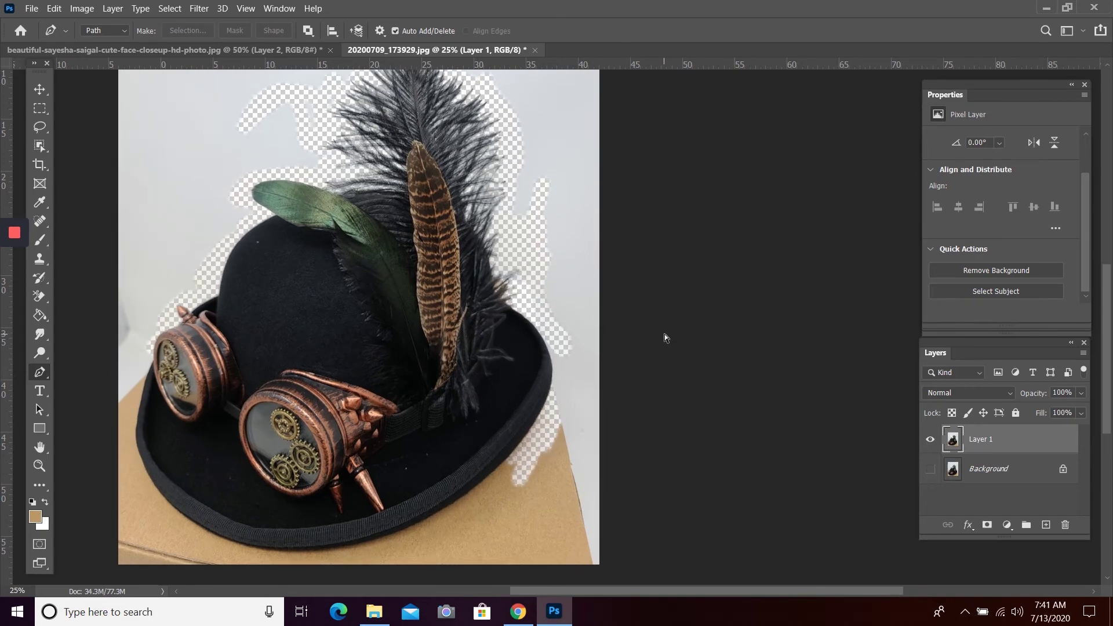
{"action": "key", "text": "ctrl+plus"}
{"action": "key", "text": "ctrl+plus"}
{"action": "key", "text": "ctrl+plus"}
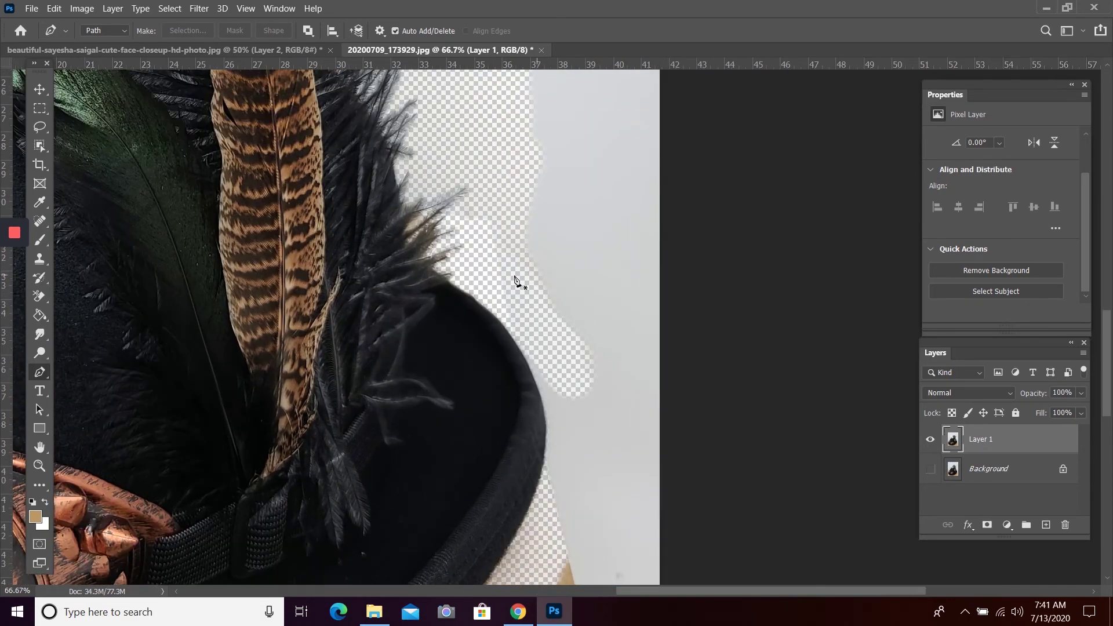
{"action": "key", "text": "ctrl+plus"}
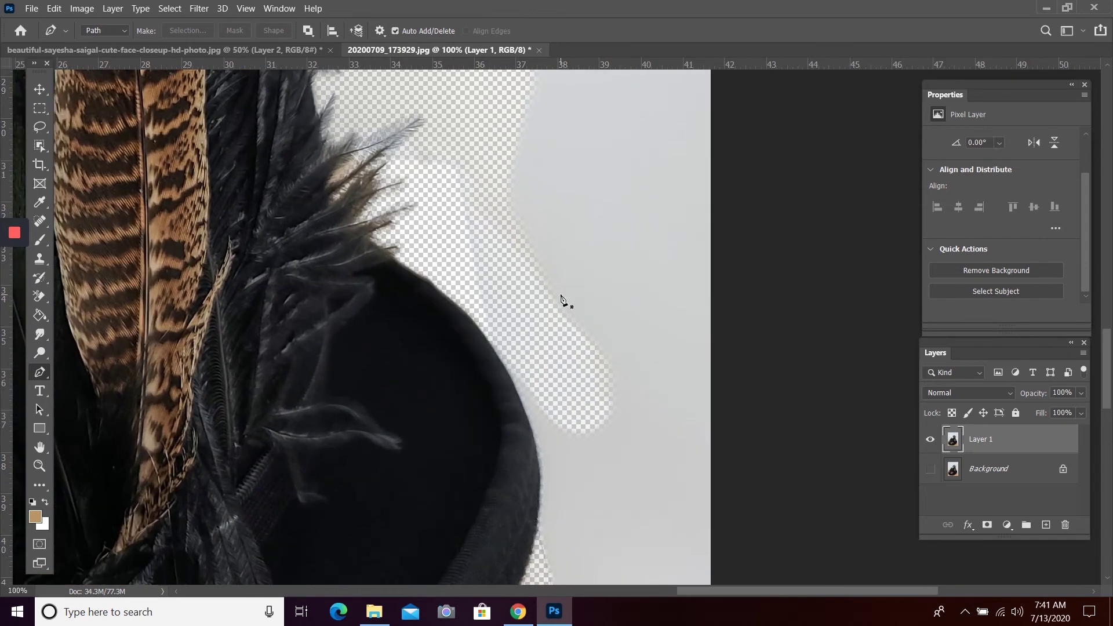
{"action": "left_click", "coordinate": [400, 266]}
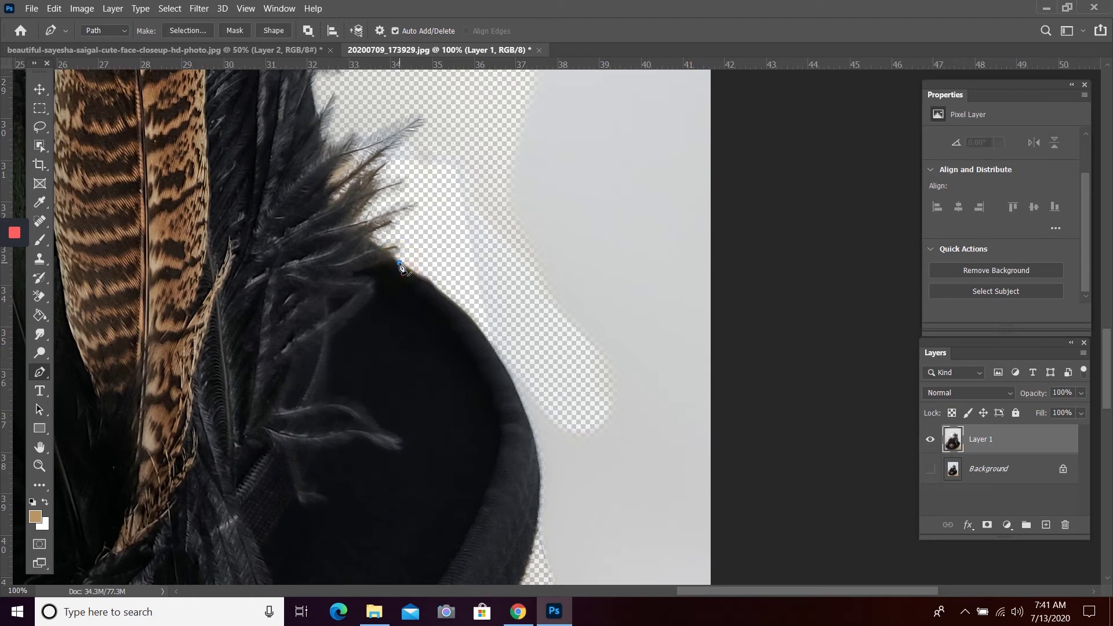
{"action": "left_click", "coordinate": [400, 266]}
{"action": "left_click", "coordinate": [529, 424]}
{"action": "left_click_drag", "start_coordinate": [527, 426], "coordinate": [565, 530]}
{"action": "left_click", "coordinate": [528, 423], "text": "alt"}
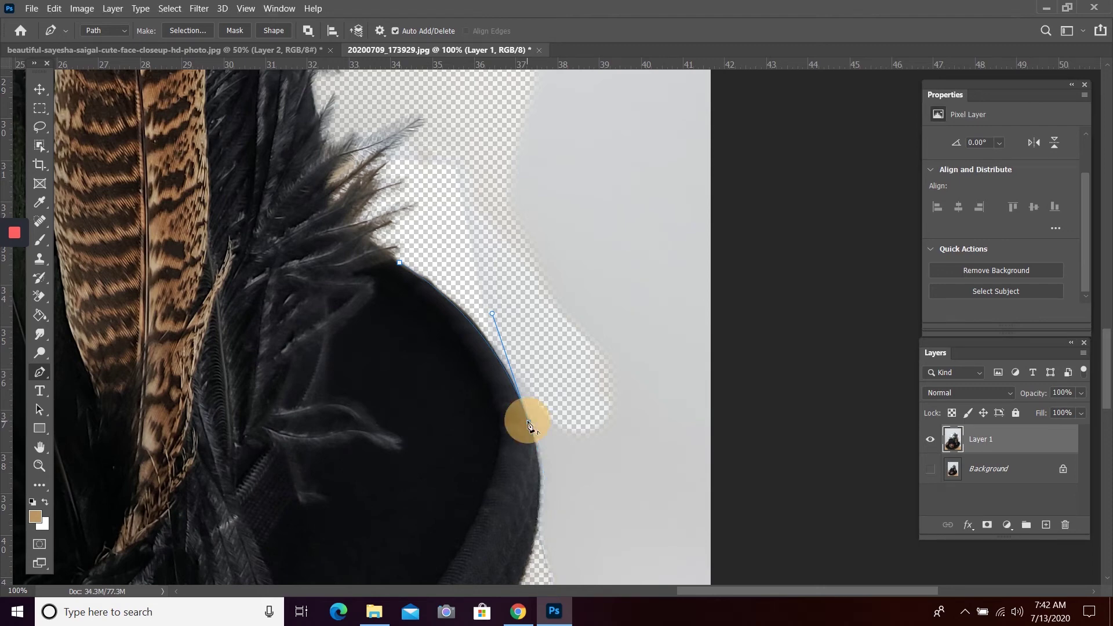
Extend the pen path with curved segments down the brim's lower right edge, past the erased patch and along the cardboard.
{"action": "scroll", "coordinate": [539, 424], "scroll_direction": "down", "scroll_amount": 8}
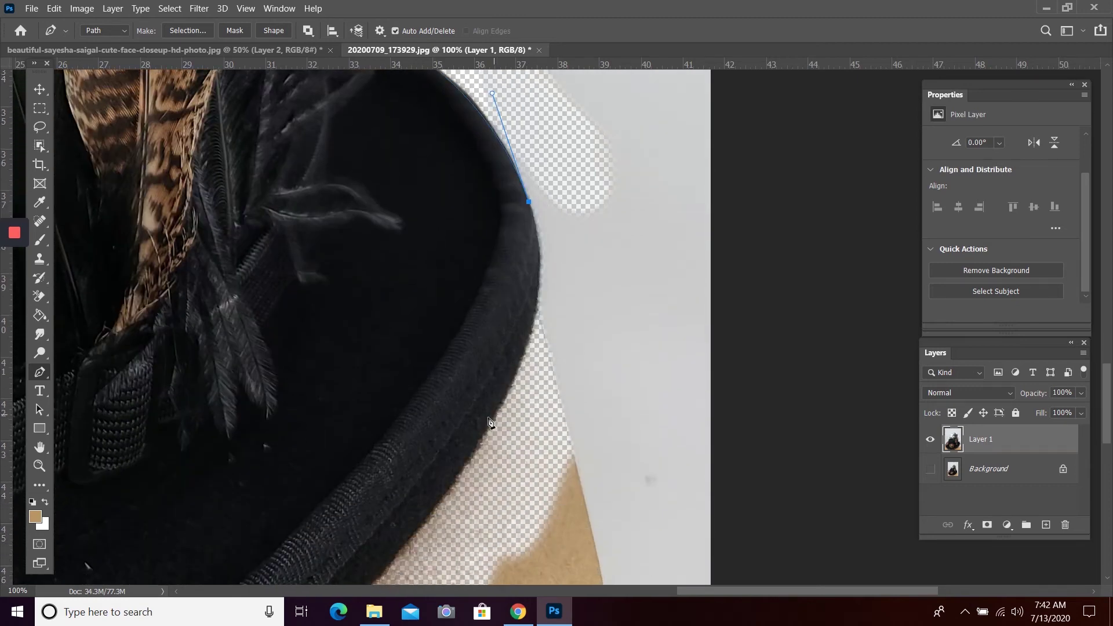
{"action": "left_click_drag", "start_coordinate": [482, 435], "coordinate": [399, 560]}
{"action": "left_click", "coordinate": [482, 435], "text": "alt"}
{"action": "left_click_drag", "start_coordinate": [416, 528], "coordinate": [399, 547]}
{"action": "scroll", "coordinate": [492, 417], "scroll_direction": "down", "scroll_amount": 5}
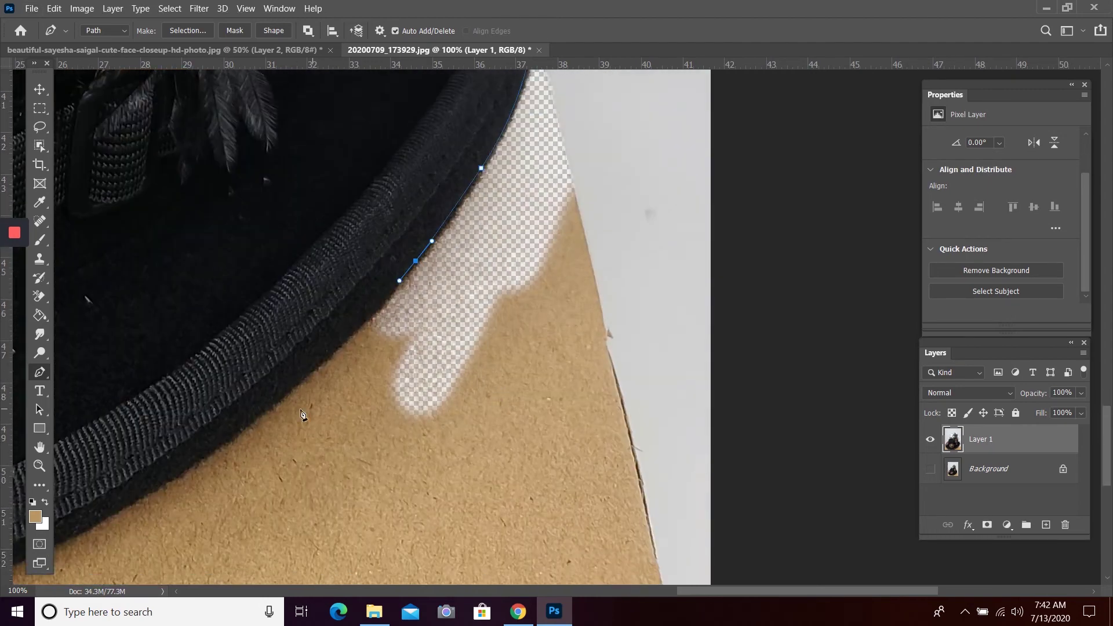
{"action": "left_click_drag", "start_coordinate": [269, 410], "coordinate": [234, 438]}
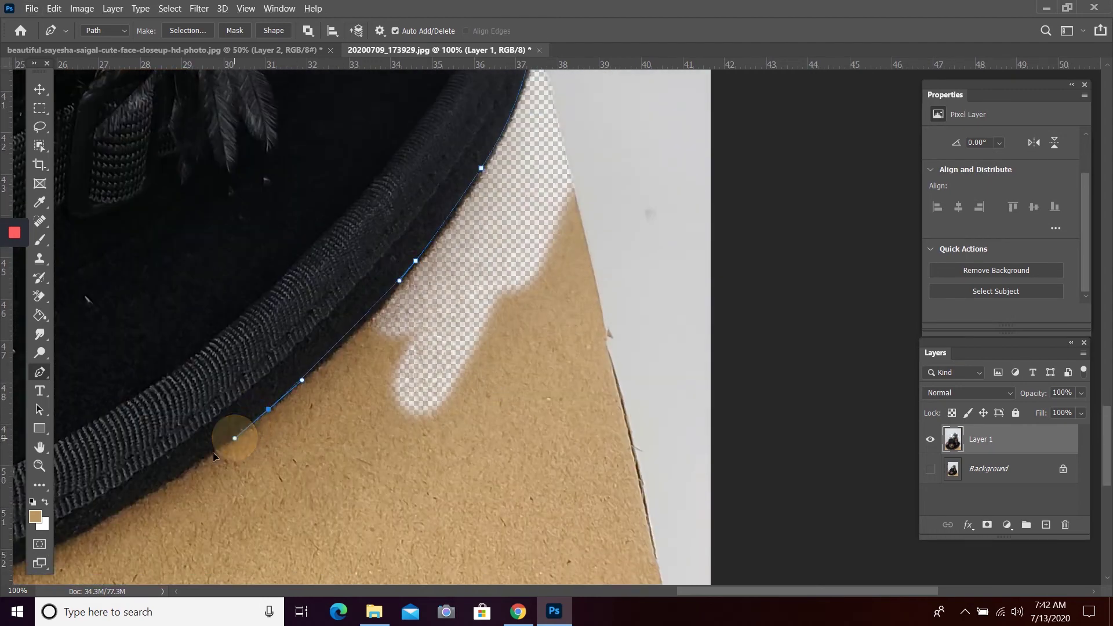
{"action": "left_click_drag", "start_coordinate": [160, 486], "coordinate": [141, 500]}
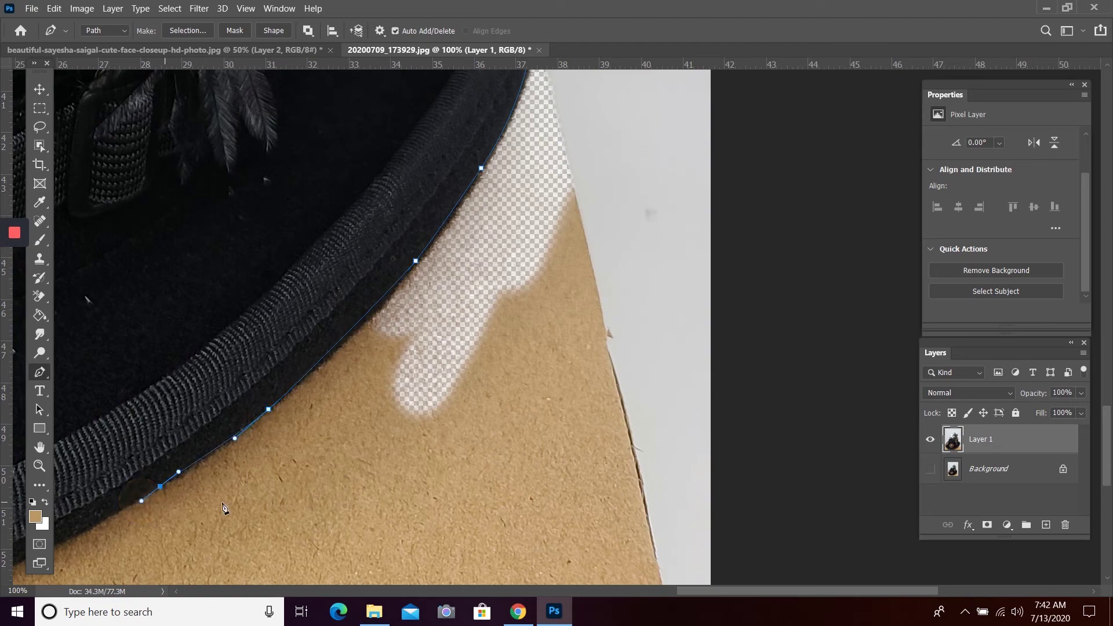
Continue the pen path along the brim's underside beneath the goggle spikes, removing the outgoing handle at the long curve's anchor.
{"action": "left_click_drag", "start_coordinate": [721, 592], "coordinate": [619, 582]}
{"action": "scroll", "coordinate": [567, 430], "scroll_direction": "down", "scroll_amount": 3}
{"action": "scroll", "coordinate": [567, 431], "scroll_direction": "down", "scroll_amount": 3}
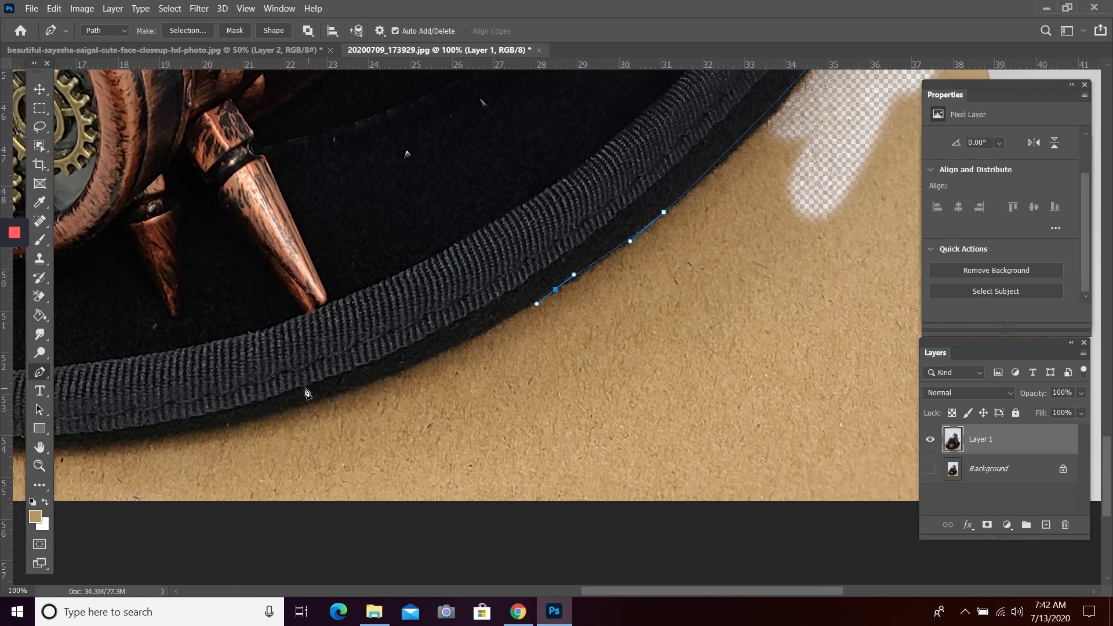
{"action": "left_click_drag", "start_coordinate": [288, 406], "coordinate": [188, 427]}
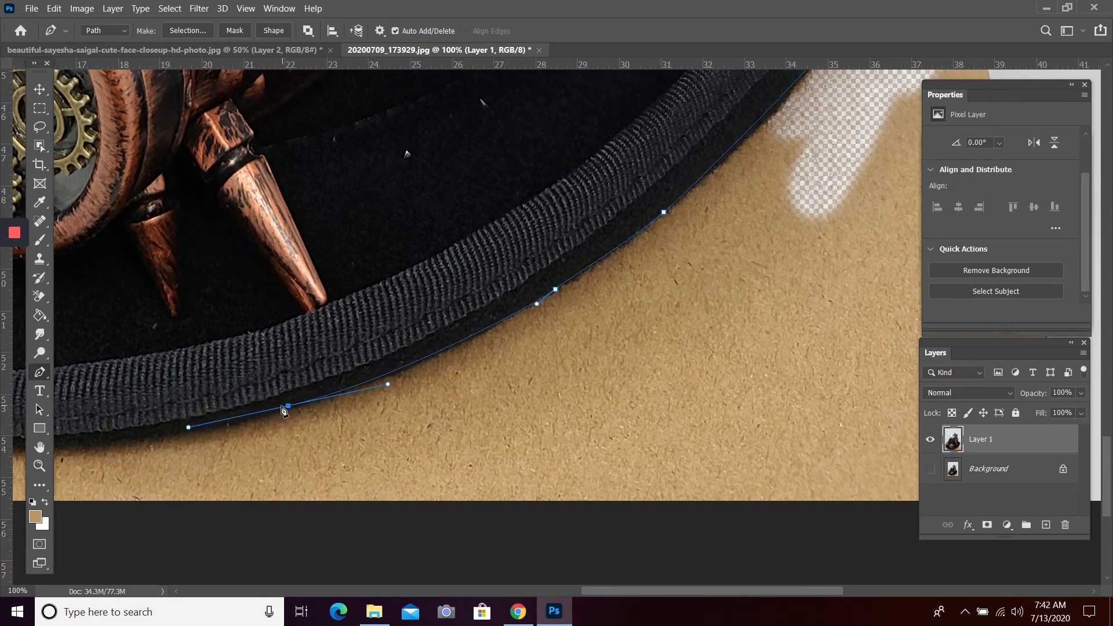
{"action": "left_click", "coordinate": [289, 406]}
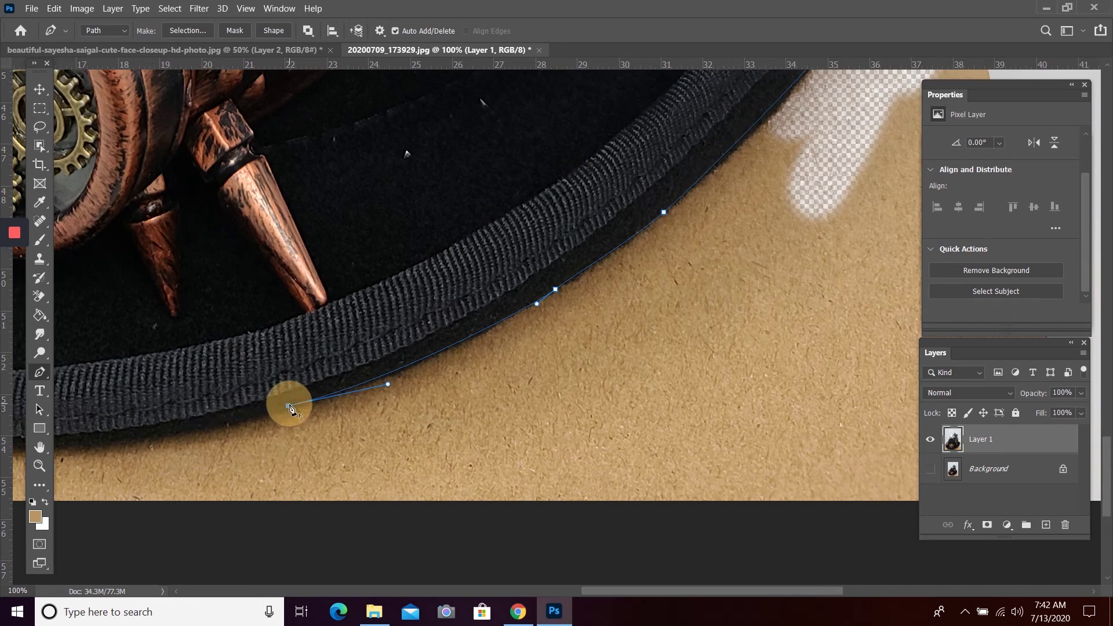
{"action": "left_click_drag", "start_coordinate": [187, 428], "coordinate": [160, 433]}
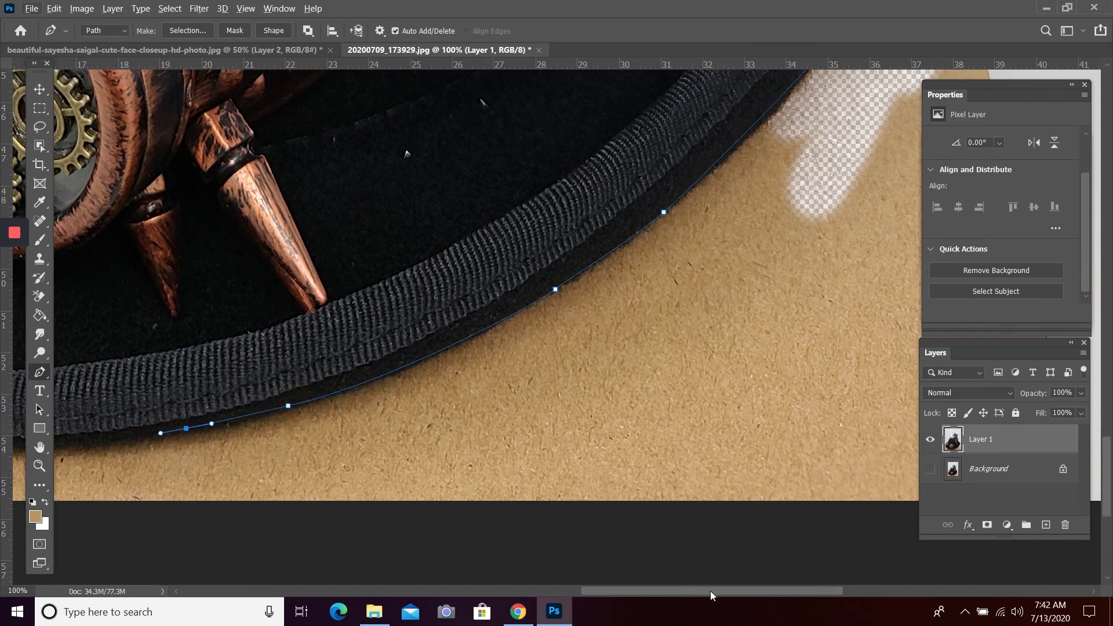
Trace the pen path around the brim's lower left curve, redoing the last anchor and removing the outgoing handles.
{"action": "left_click_drag", "start_coordinate": [712, 590], "coordinate": [568, 596]}
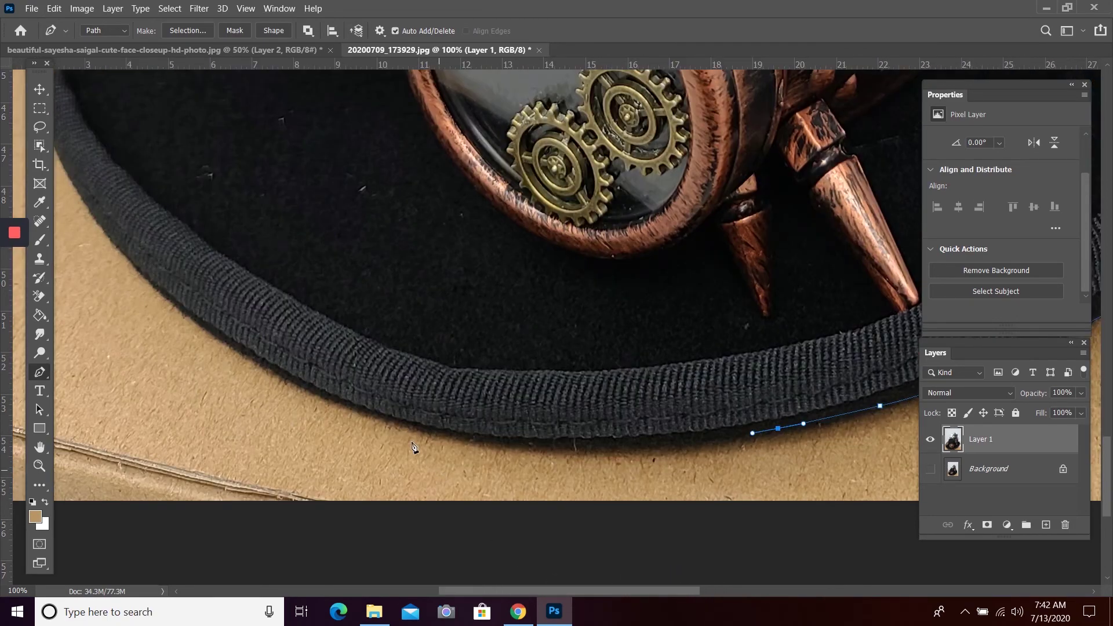
{"action": "left_click_drag", "start_coordinate": [394, 417], "coordinate": [298, 374]}
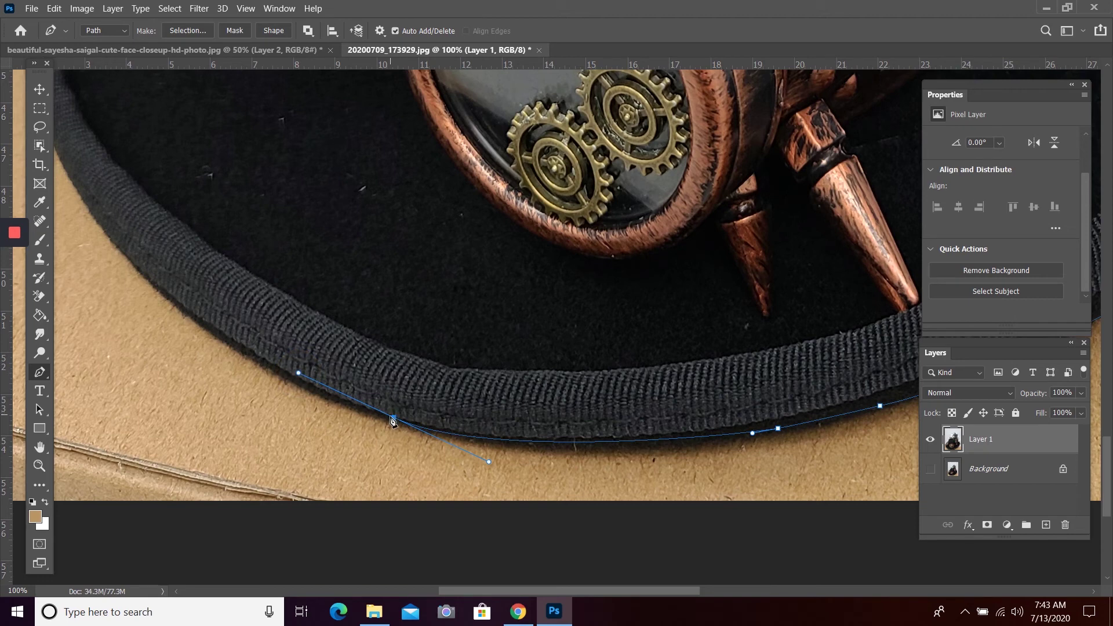
{"action": "left_click", "coordinate": [394, 418], "text": "alt"}
{"action": "left_click_drag", "start_coordinate": [152, 279], "coordinate": [105, 229]}
{"action": "key", "text": "ctrl+z"}
{"action": "left_click_drag", "start_coordinate": [160, 288], "coordinate": [108, 224]}
{"action": "left_click", "coordinate": [160, 288]}
{"action": "key", "text": "ctrl+minus"}
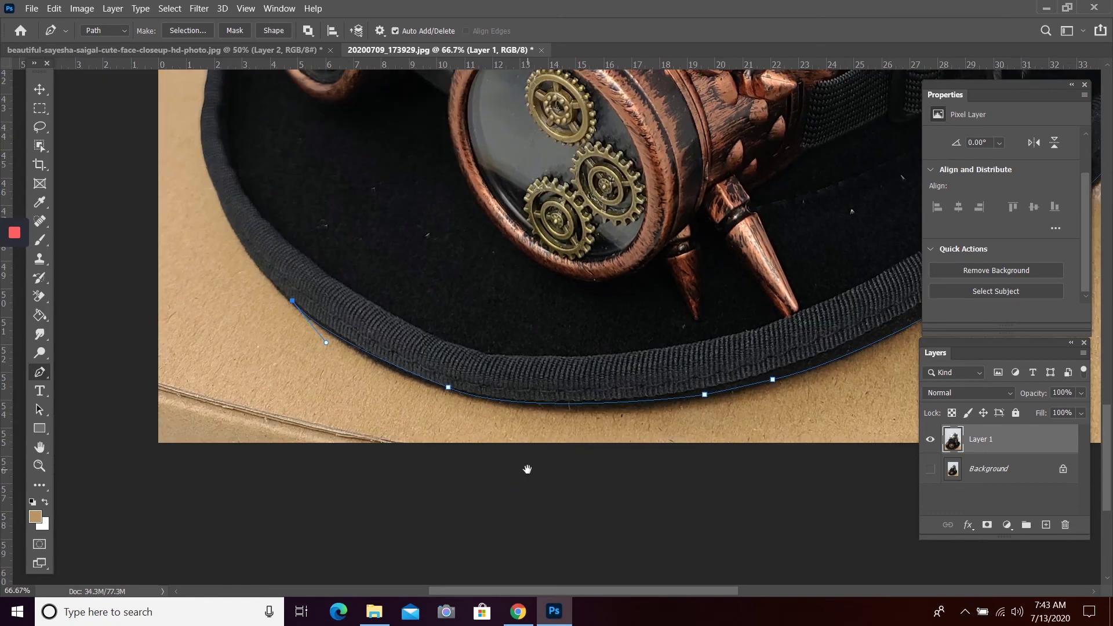
Extend the pen path up the brim's left edge with two curved segments, removing the outgoing handle at each anchor.
{"action": "left_click_drag", "start_coordinate": [423, 192], "coordinate": [636, 405]}
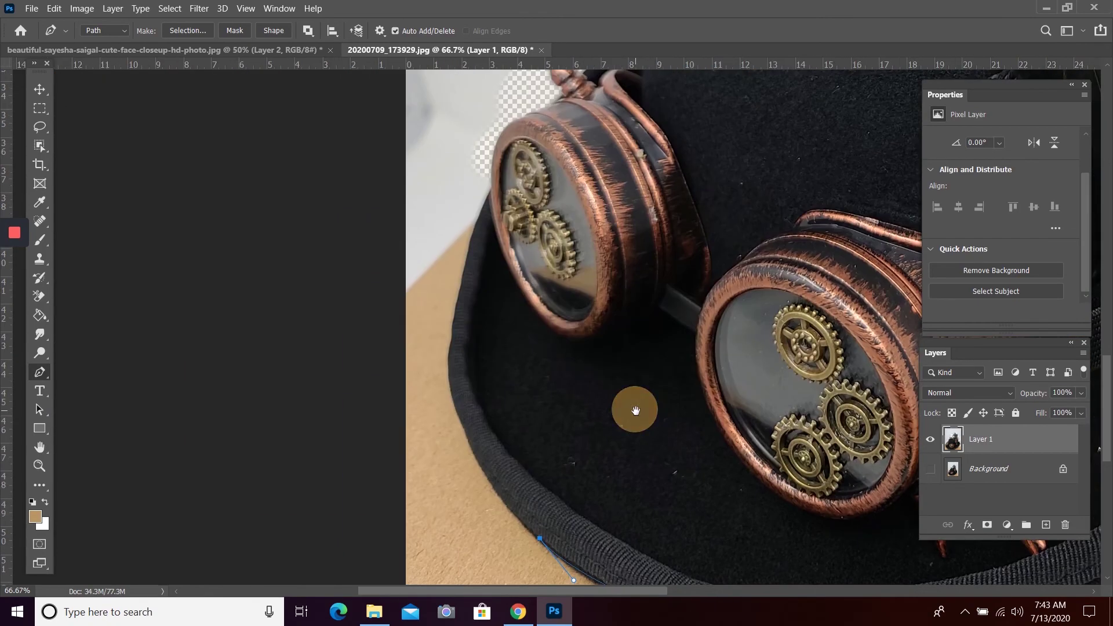
{"action": "scroll", "coordinate": [536, 364], "scroll_direction": "down", "scroll_amount": 1}
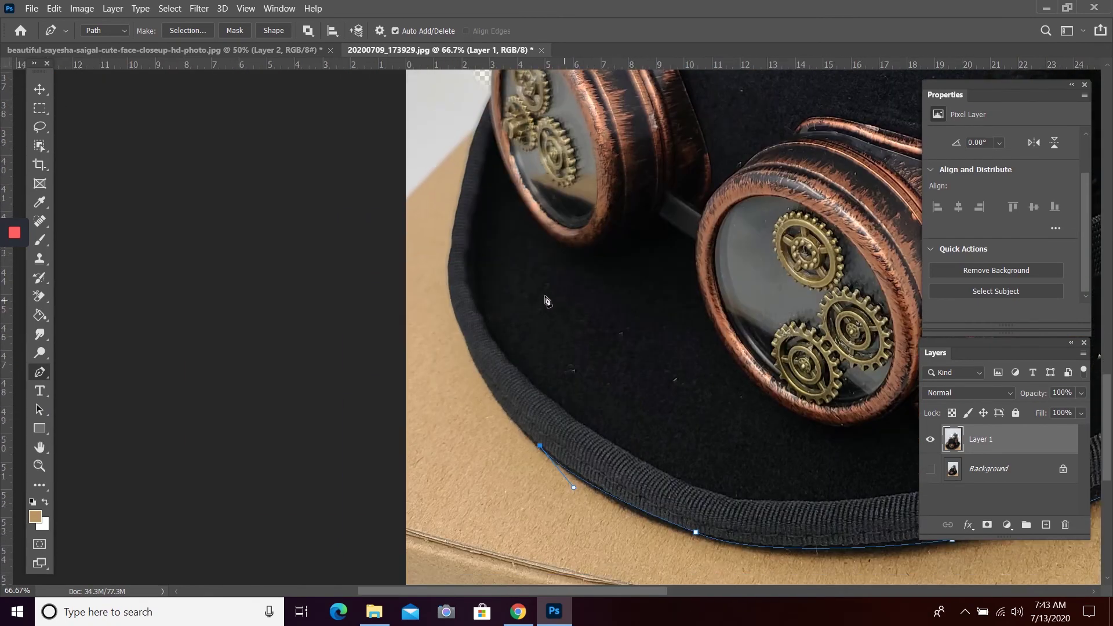
{"action": "left_click", "coordinate": [454, 310]}
{"action": "left_click_drag", "start_coordinate": [454, 310], "coordinate": [436, 238]}
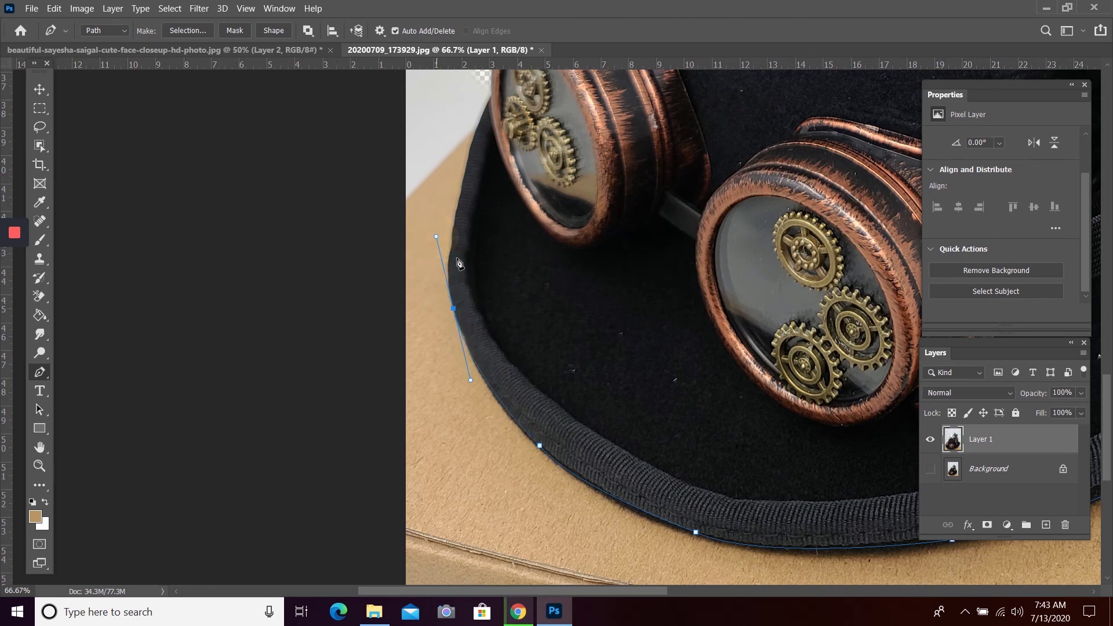
{"action": "left_click", "coordinate": [454, 309]}
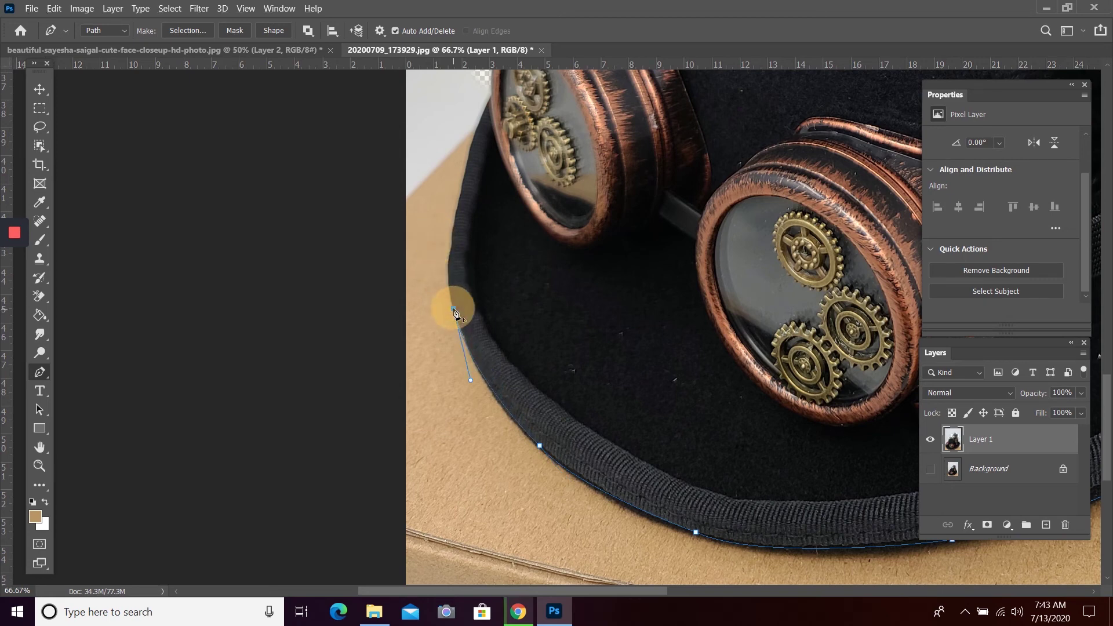
{"action": "left_click_drag", "start_coordinate": [451, 241], "coordinate": [461, 189]}
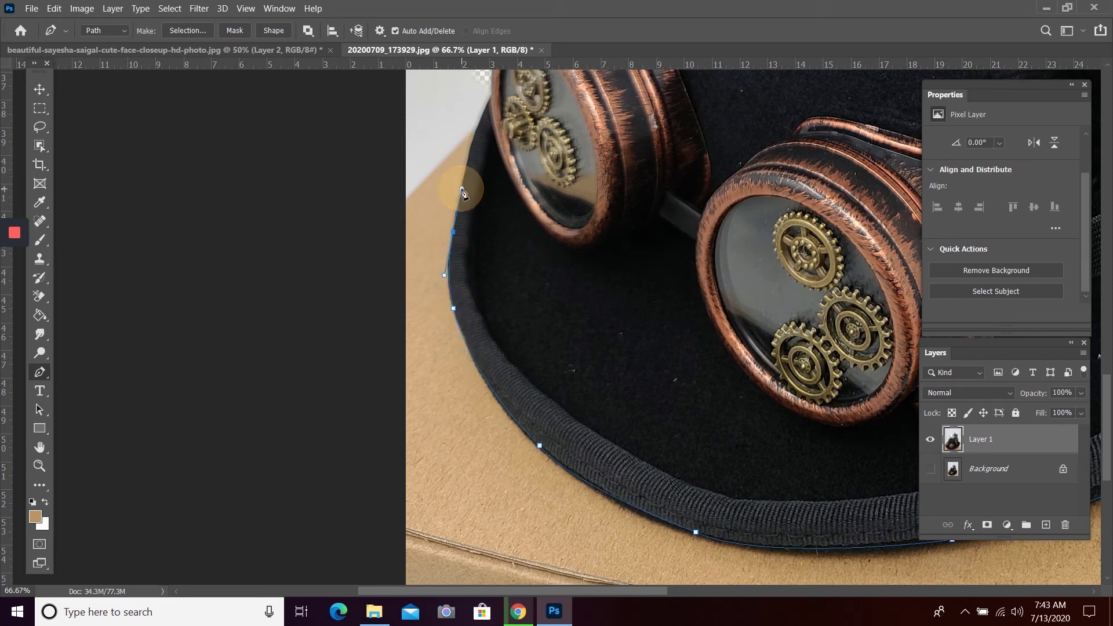
{"action": "left_click", "coordinate": [454, 234]}
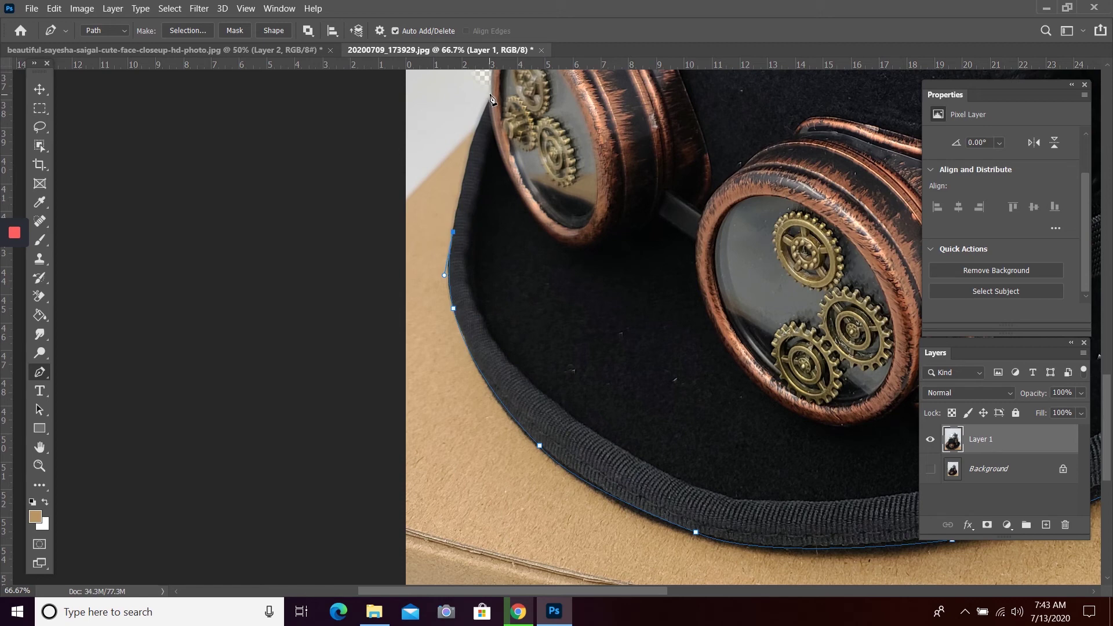
Continue the pen path up the brim to the left goggle and along its outer rim, removing the outgoing handle where they meet.
{"action": "left_click_drag", "start_coordinate": [490, 94], "coordinate": [499, 87]}
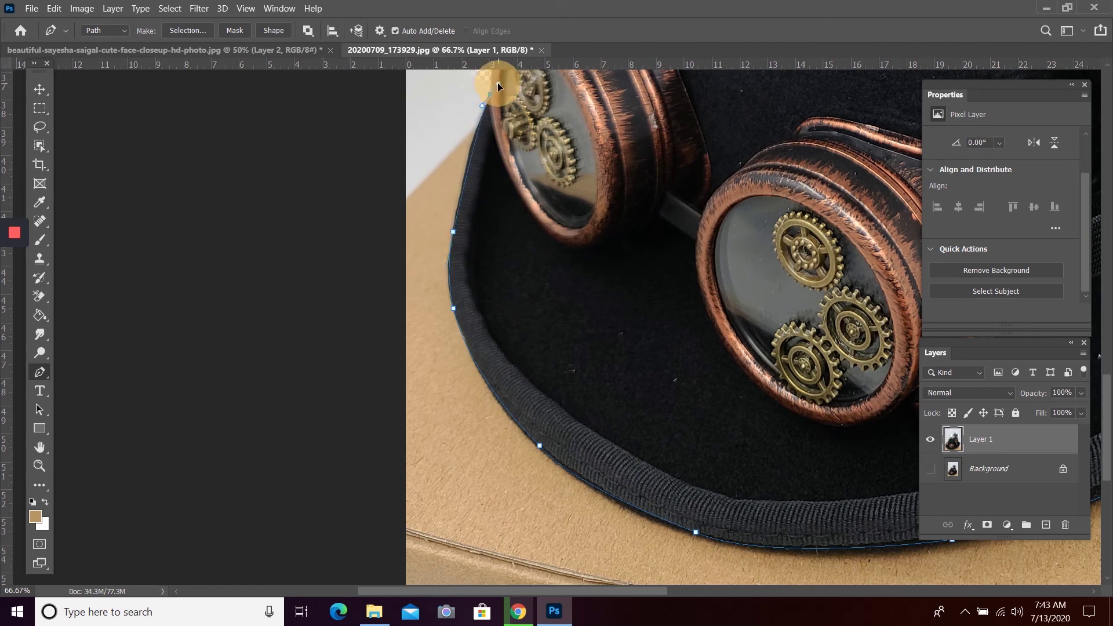
{"action": "scroll", "coordinate": [516, 219], "scroll_direction": "up", "scroll_amount": 5}
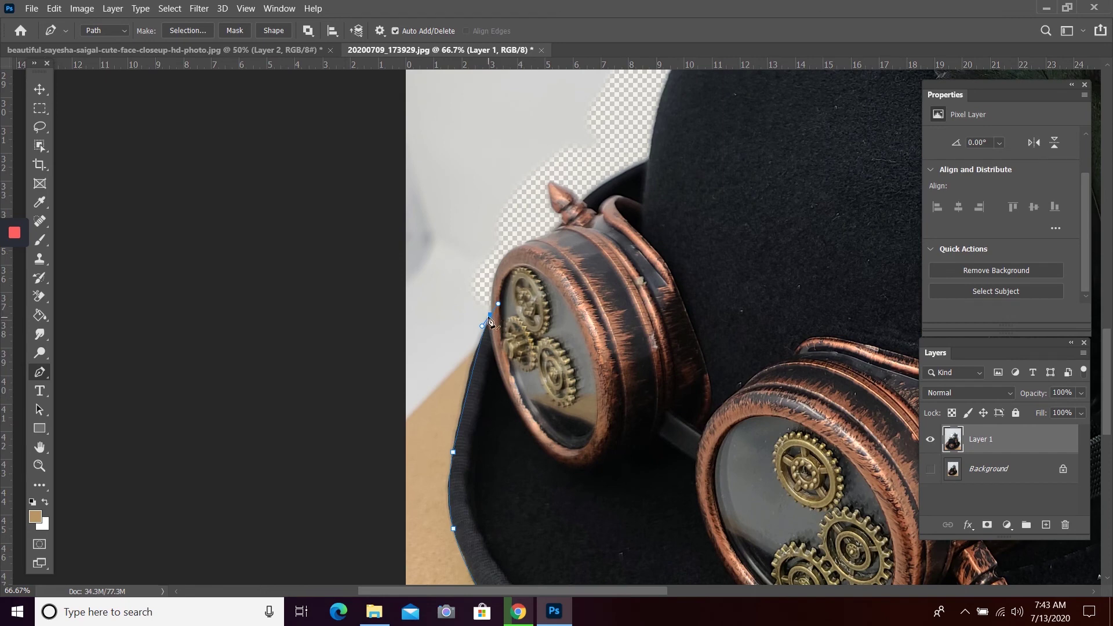
{"action": "left_click", "coordinate": [490, 316]}
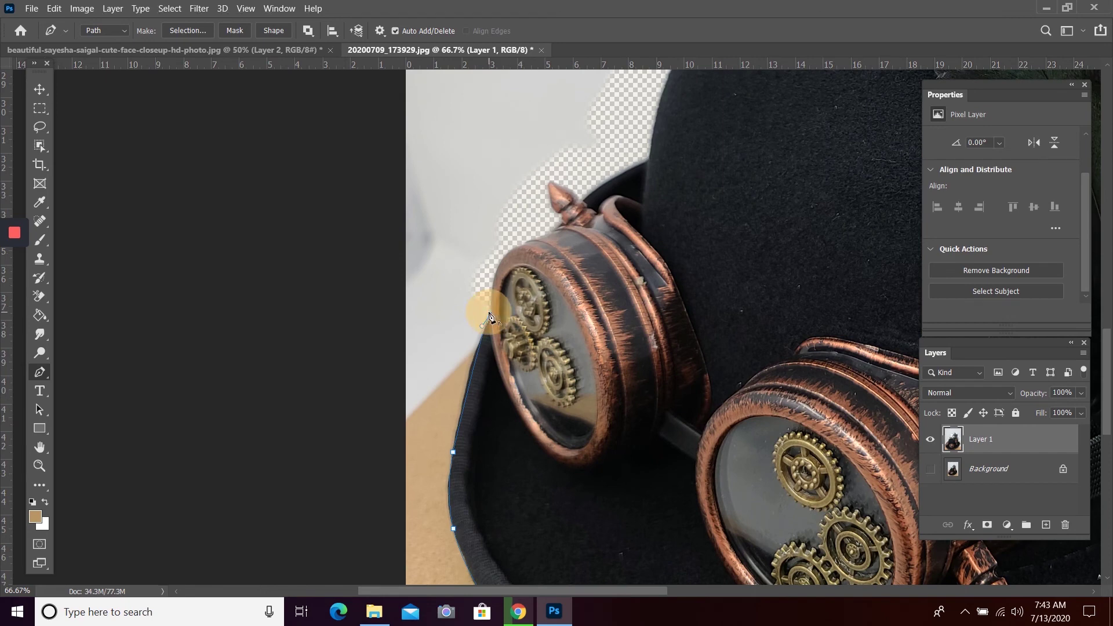
{"action": "left_click_drag", "start_coordinate": [490, 282], "coordinate": [493, 271]}
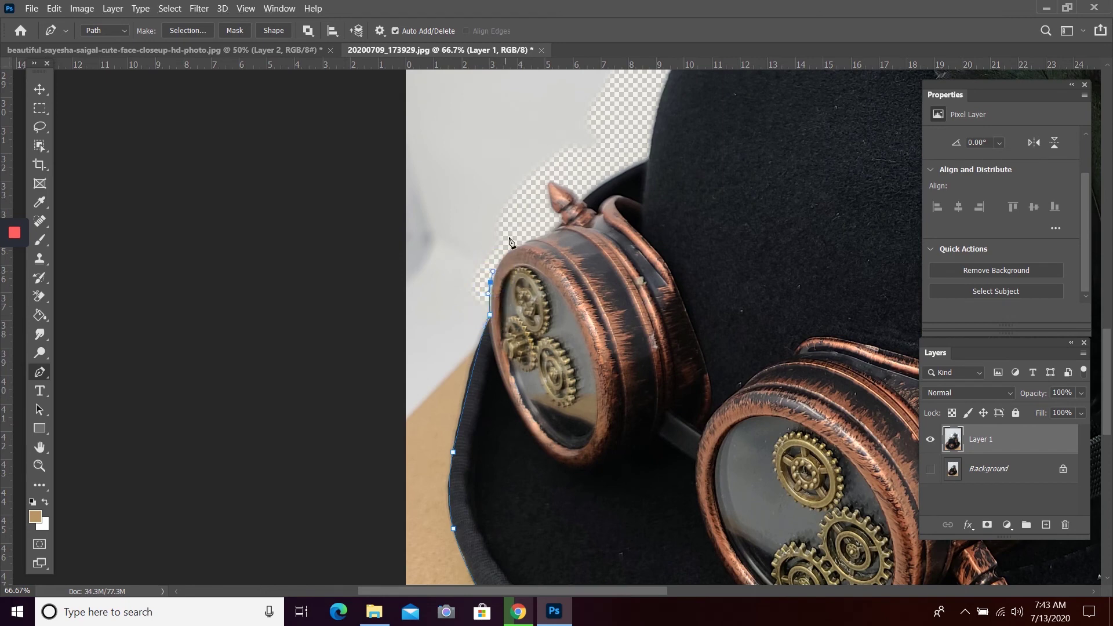
Outline the top of the left goggle and its pointed spike with short path segments, ending at the brim behind it.
{"action": "left_click", "coordinate": [527, 235]}
{"action": "left_click", "coordinate": [562, 223]}
{"action": "left_click", "coordinate": [546, 203]}
{"action": "left_click", "coordinate": [545, 170]}
{"action": "left_click", "coordinate": [561, 185]}
{"action": "left_click", "coordinate": [575, 197]}
{"action": "left_click", "coordinate": [584, 199]}
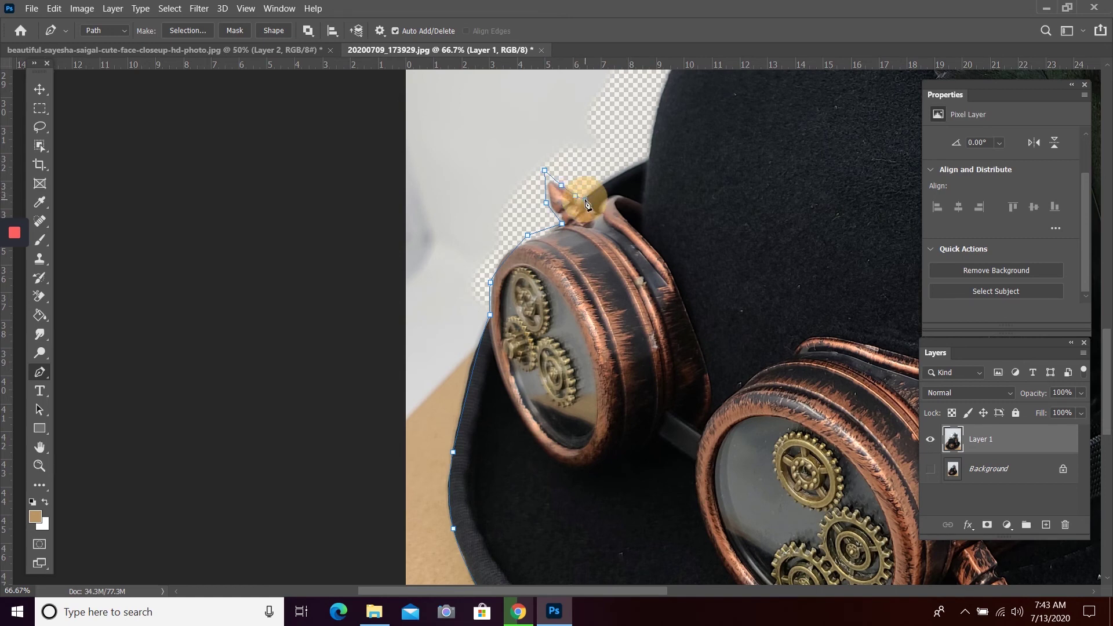
Curve the pen path along the rear brim to where it meets the crown, removing the outgoing handle.
{"action": "left_click", "coordinate": [646, 160]}
{"action": "left_click_drag", "start_coordinate": [649, 159], "coordinate": [666, 155]}
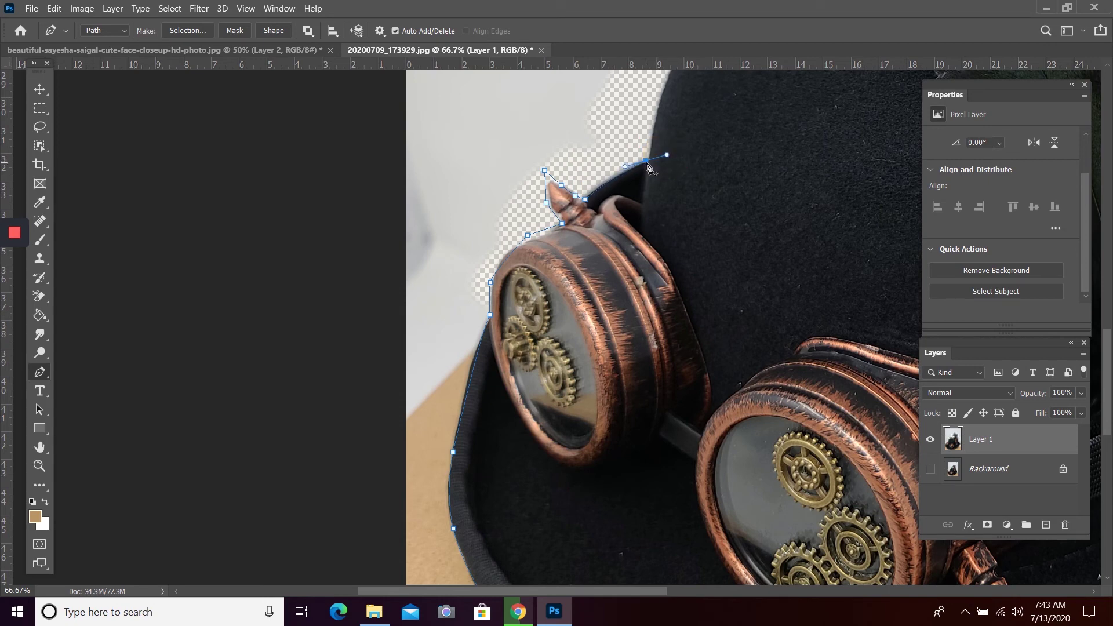
{"action": "left_click", "coordinate": [647, 161]}
Extend the pen path up the crown's left side and around the green feather's tip.
{"action": "scroll", "coordinate": [682, 166], "scroll_direction": "down", "scroll_amount": 3}
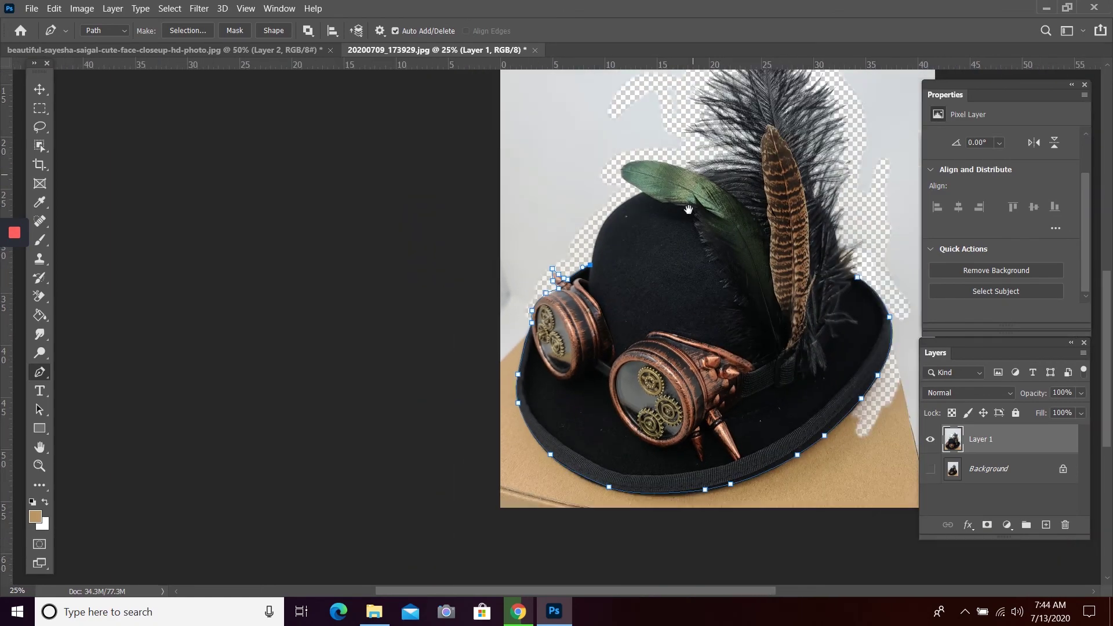
{"action": "left_click_drag", "start_coordinate": [693, 263], "coordinate": [490, 328]}
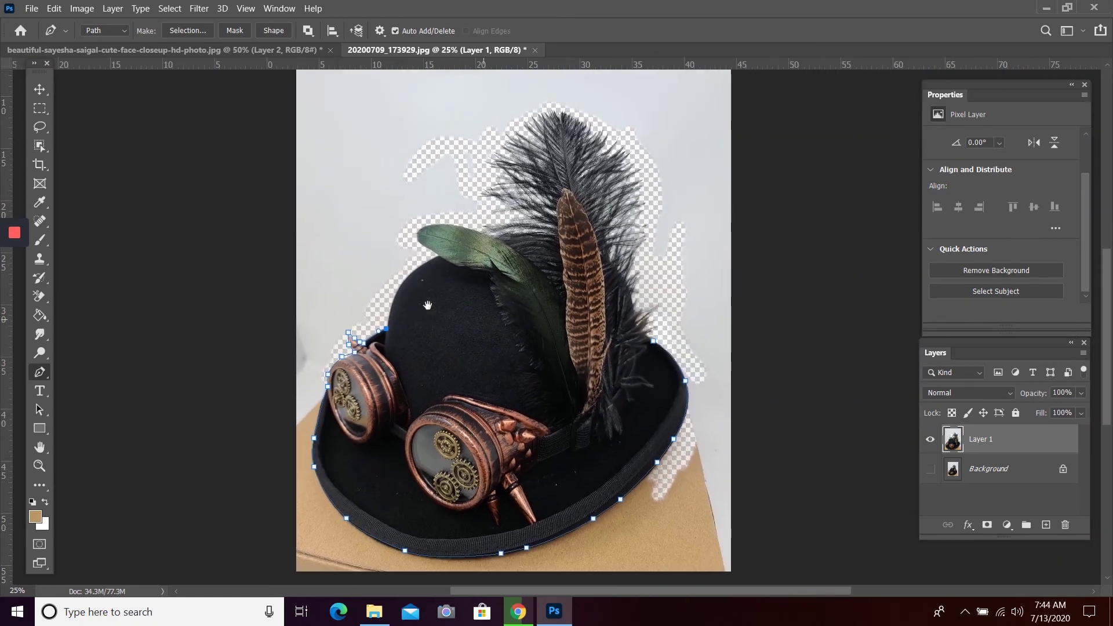
{"action": "left_click", "coordinate": [407, 271]}
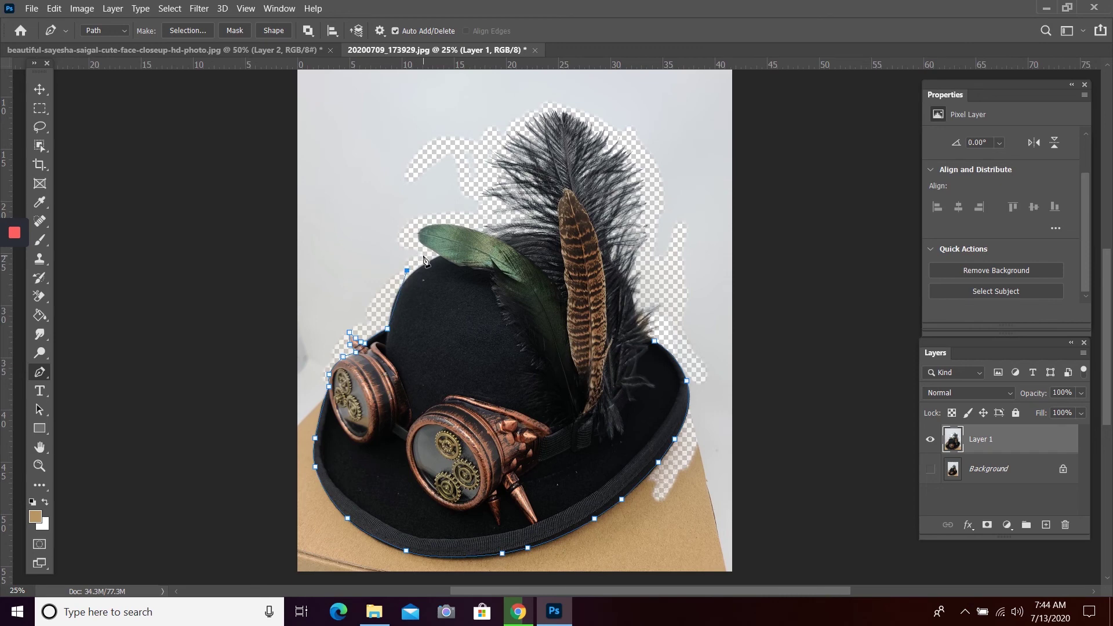
{"action": "left_click", "coordinate": [423, 254]}
{"action": "left_click", "coordinate": [416, 243]}
{"action": "left_click", "coordinate": [416, 226]}
Continue the path with straight segments above the green feather, up the plume's left side and over its top, just outside the barbs.
{"action": "left_click", "coordinate": [480, 216]}
{"action": "left_click", "coordinate": [486, 199]}
{"action": "left_click", "coordinate": [475, 182]}
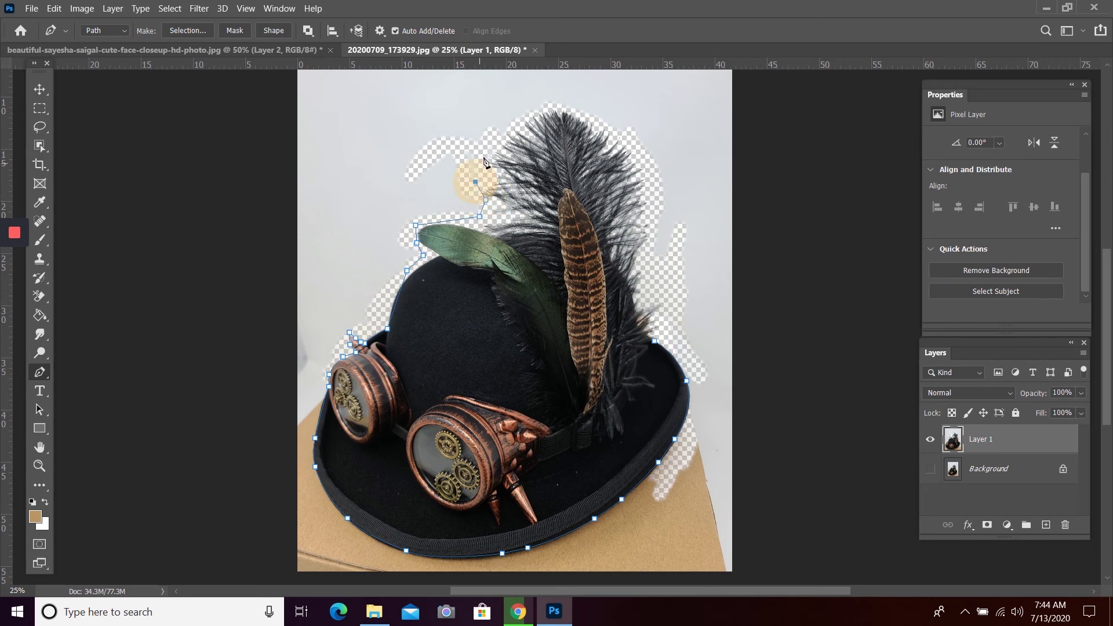
{"action": "left_click", "coordinate": [503, 137]}
{"action": "left_click", "coordinate": [515, 125]}
{"action": "left_click", "coordinate": [548, 108]}
{"action": "left_click", "coordinate": [609, 127]}
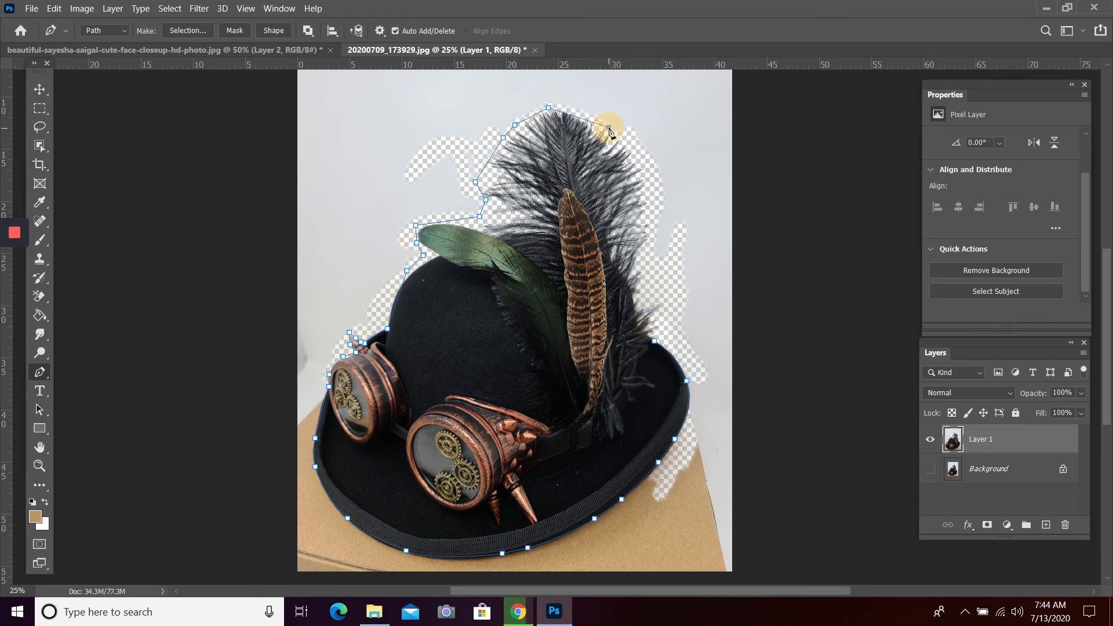
Run straight path segments down the plume's right side and close the path at its starting anchor on the brim.
{"action": "left_click", "coordinate": [649, 165]}
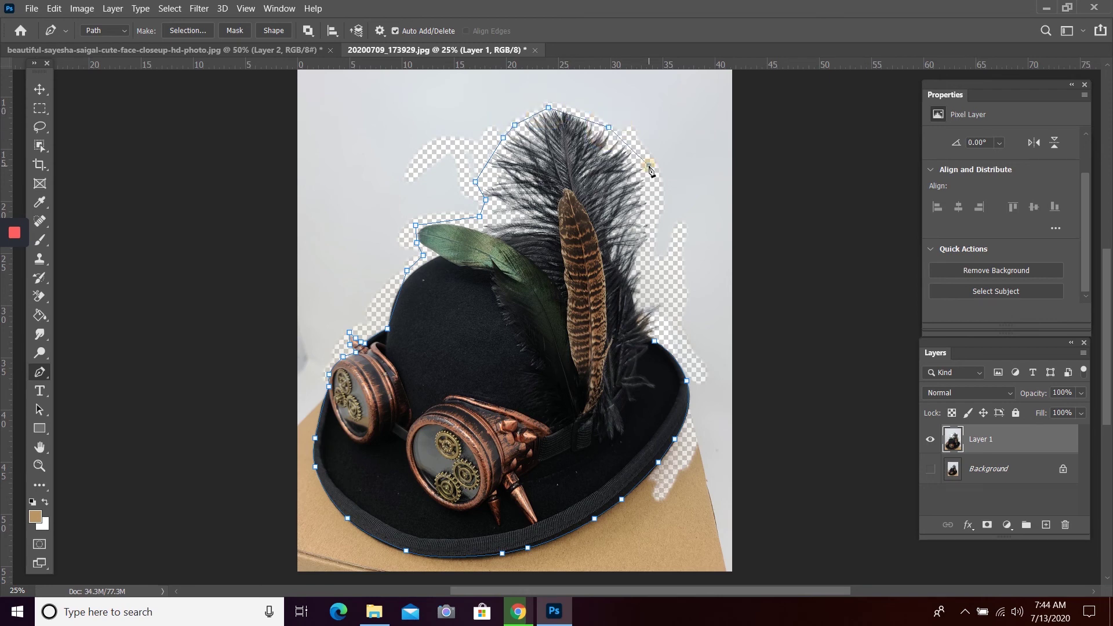
{"action": "left_click", "coordinate": [647, 243]}
{"action": "left_click", "coordinate": [646, 274]}
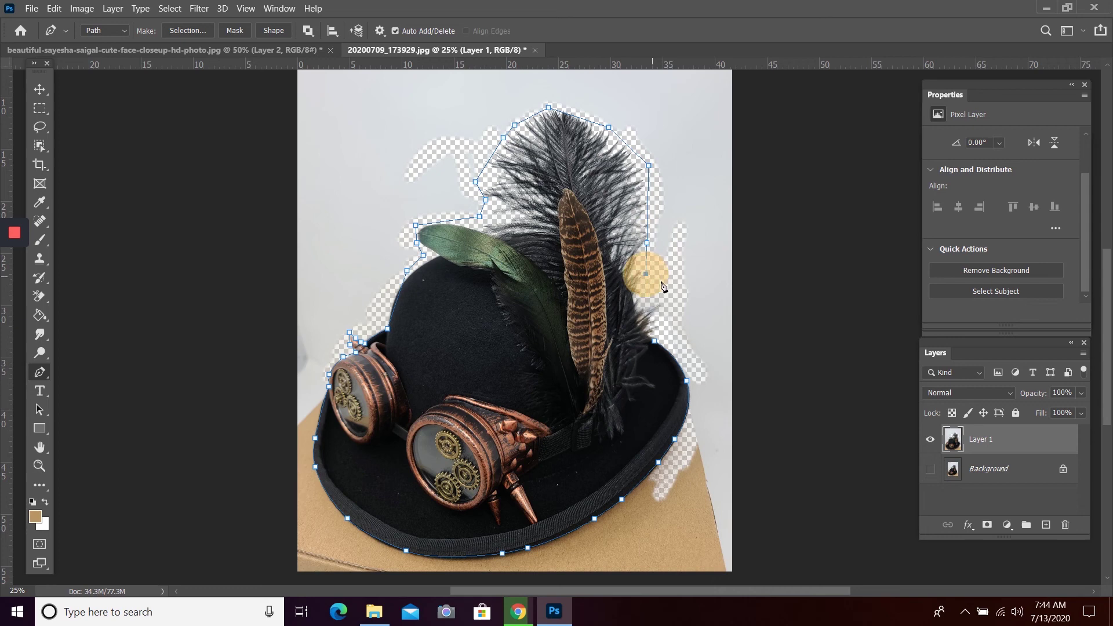
{"action": "left_click", "coordinate": [676, 315]}
{"action": "left_click", "coordinate": [669, 329]}
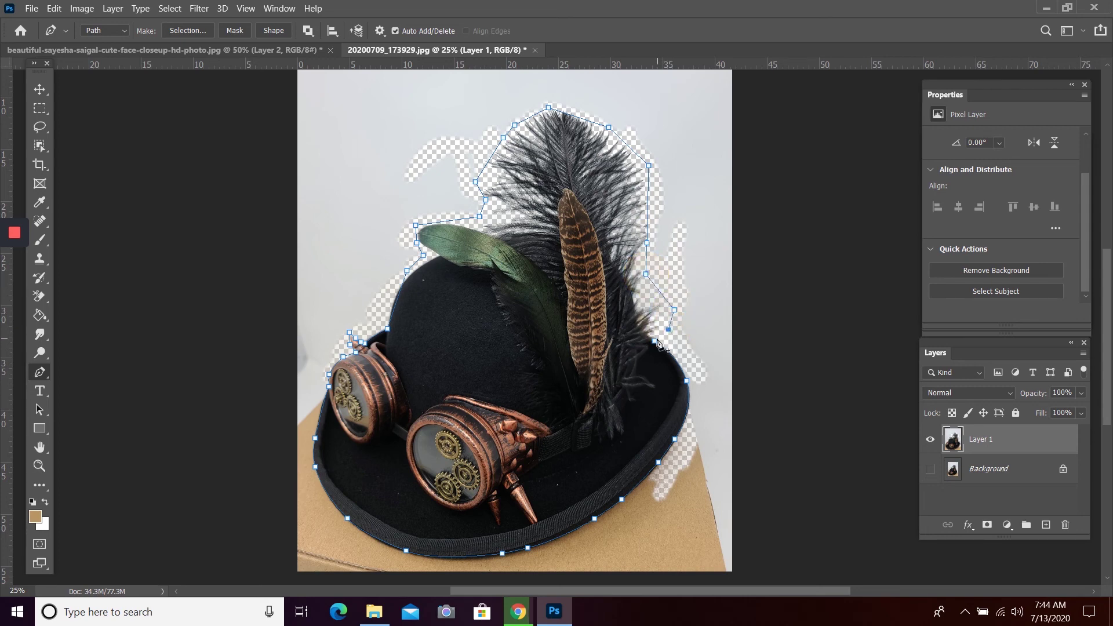
{"action": "left_click", "coordinate": [655, 342]}
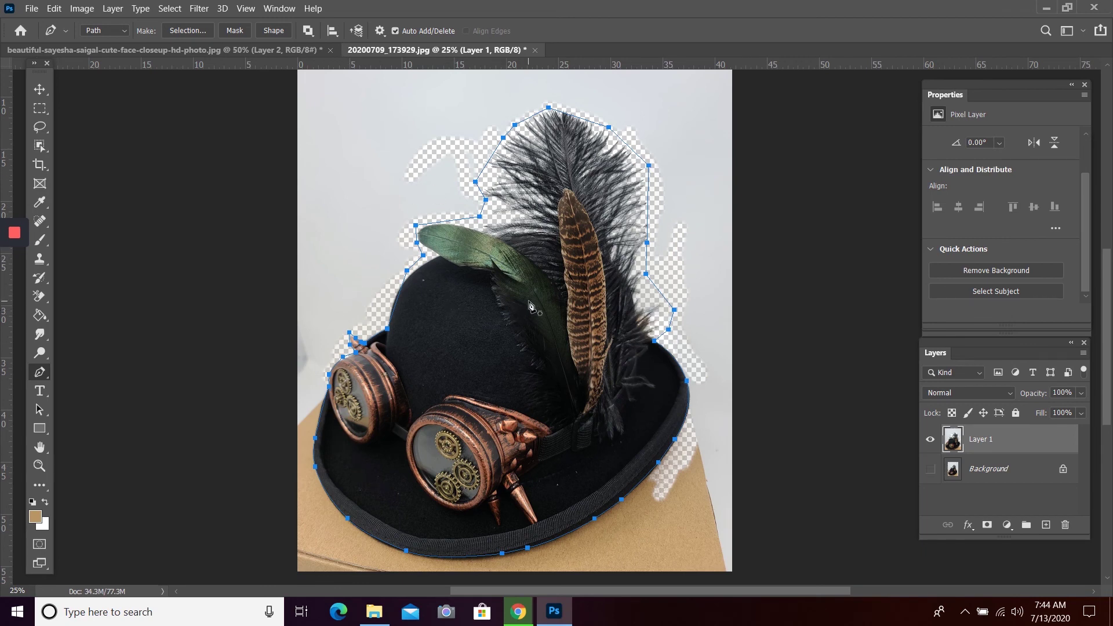
Convert the closed path into a new anti-aliased selection with a feather radius of 0 pixels.
{"action": "right_click", "coordinate": [528, 244]}
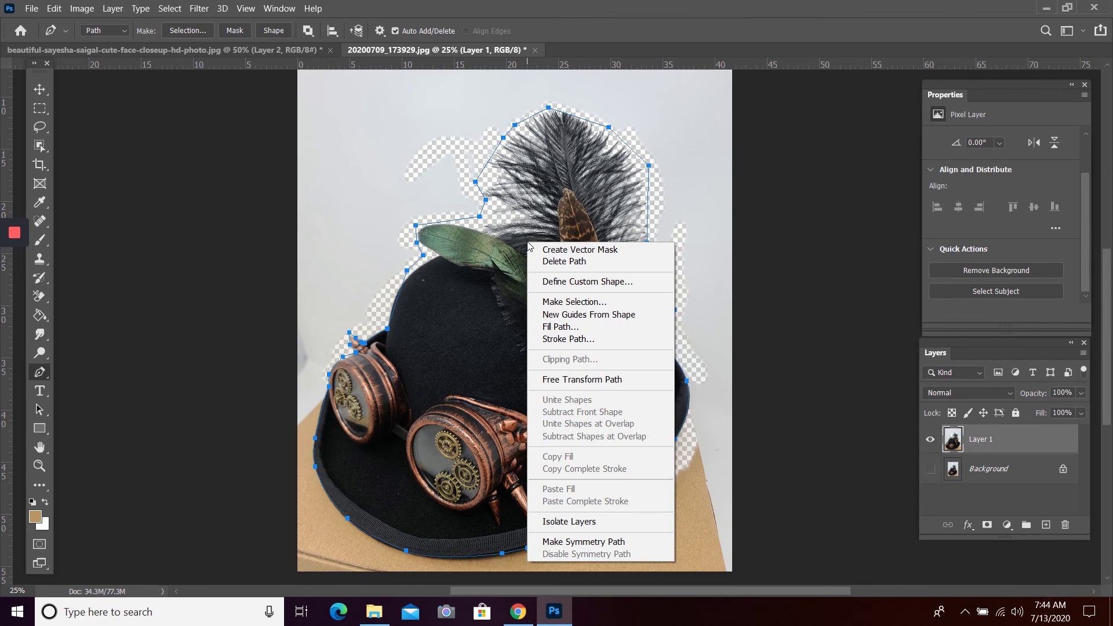
{"action": "left_click", "coordinate": [581, 303]}
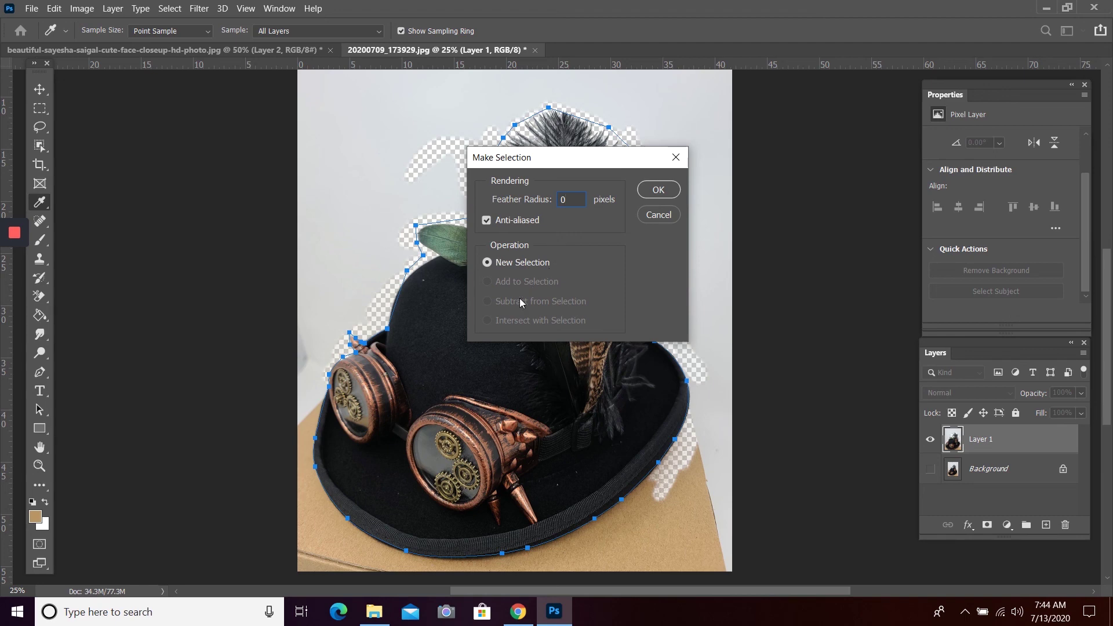
{"action": "left_click", "coordinate": [658, 191]}
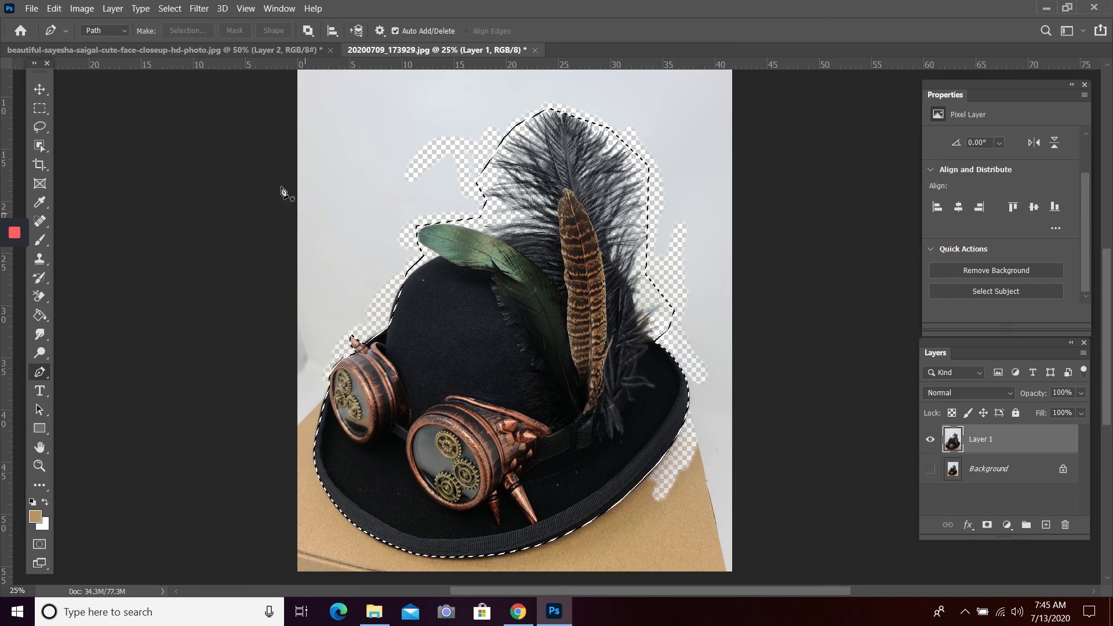
Invert the selection and delete the remaining background around the hat from Layer 1, leaving nothing selected.
{"action": "left_click", "coordinate": [171, 8]}
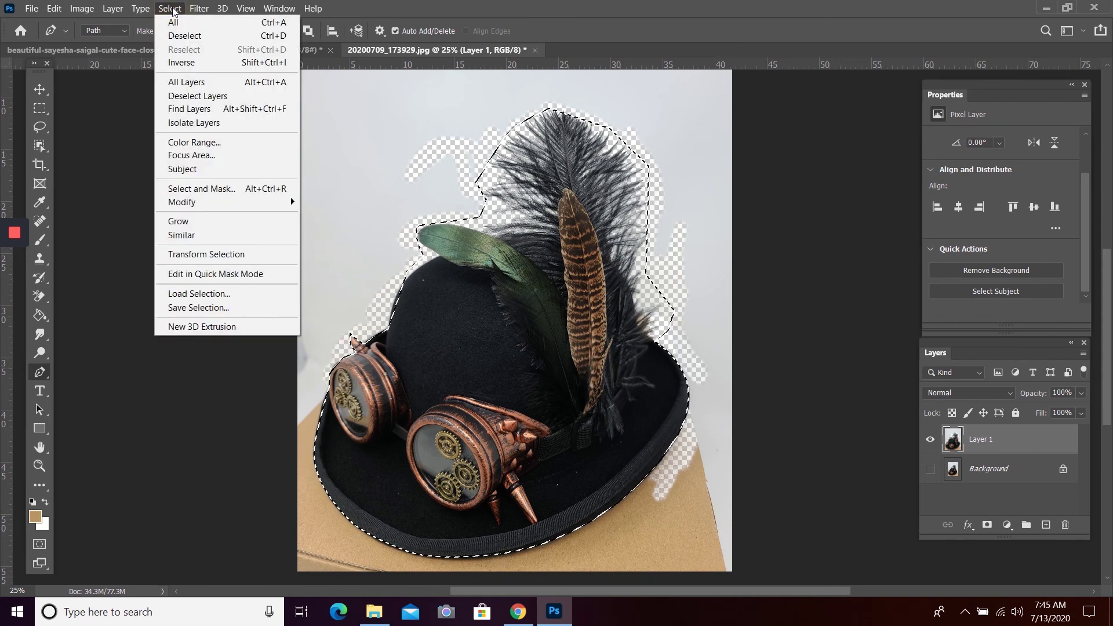
{"action": "left_click", "coordinate": [181, 62]}
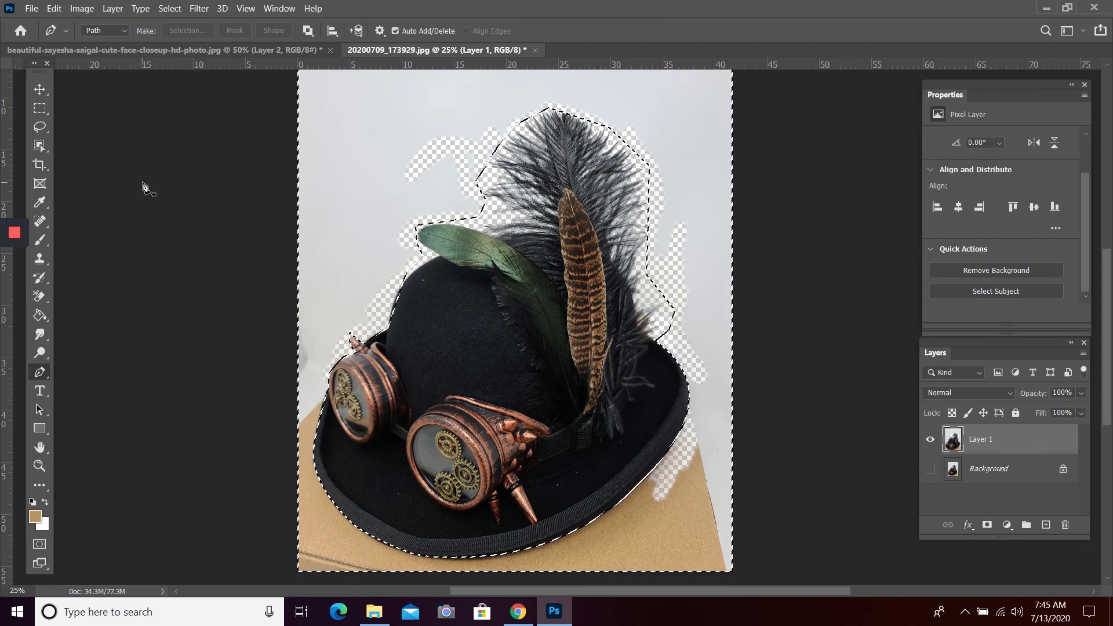
{"action": "key", "text": "Delete"}
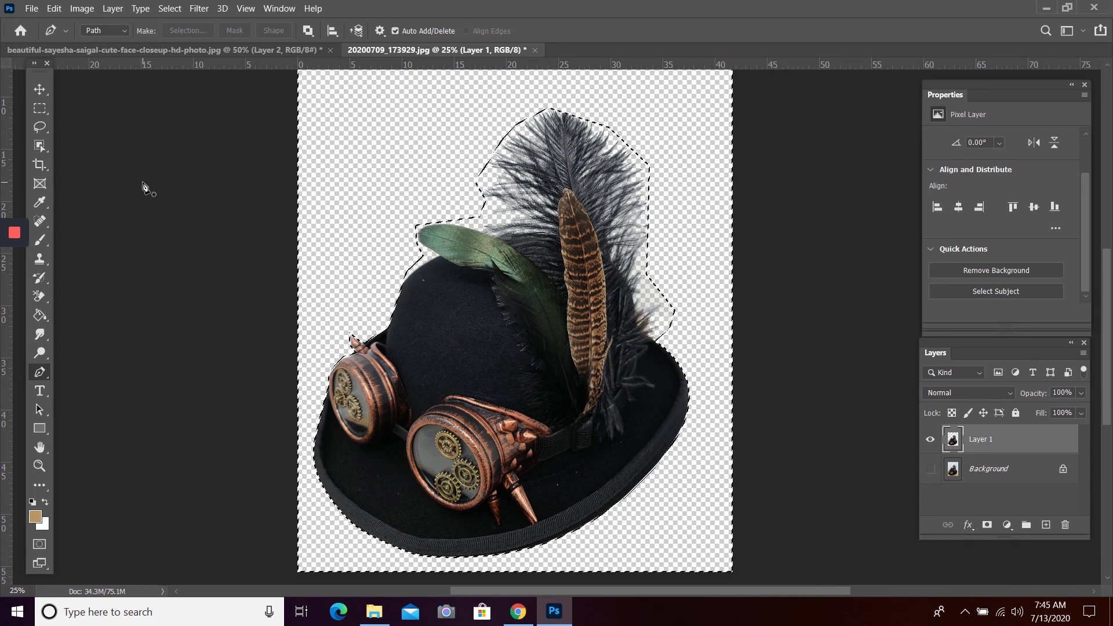
{"action": "key", "text": "ctrl+d"}
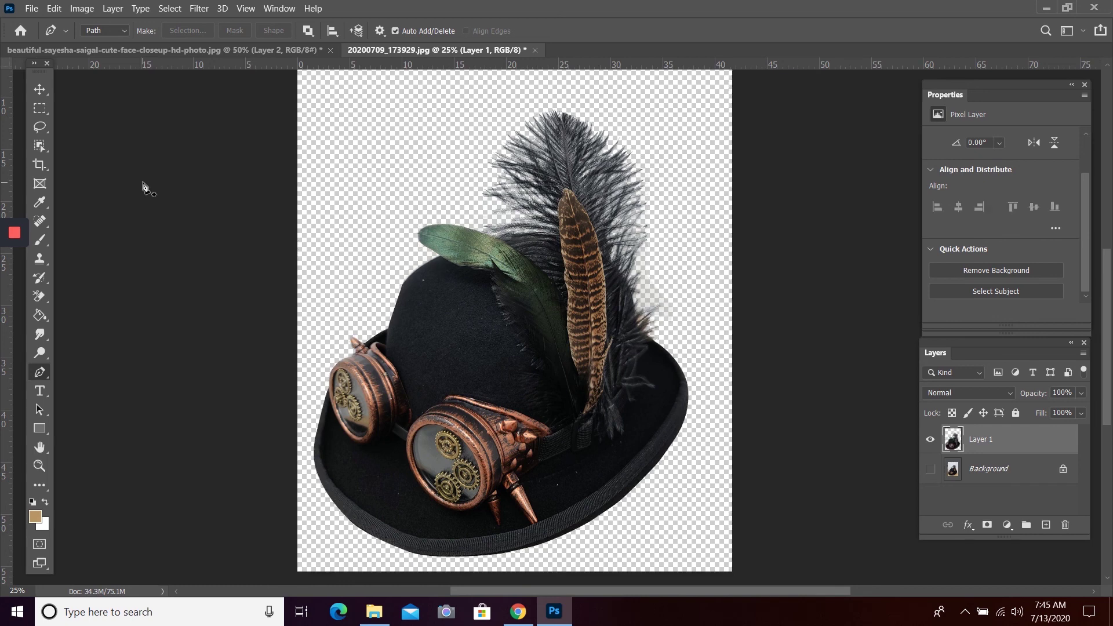
Move the cut-out hat slightly up and to the right on the canvas with the Move tool.
{"action": "left_click", "coordinate": [40, 88]}
{"action": "left_click_drag", "start_coordinate": [492, 303], "coordinate": [500, 259]}
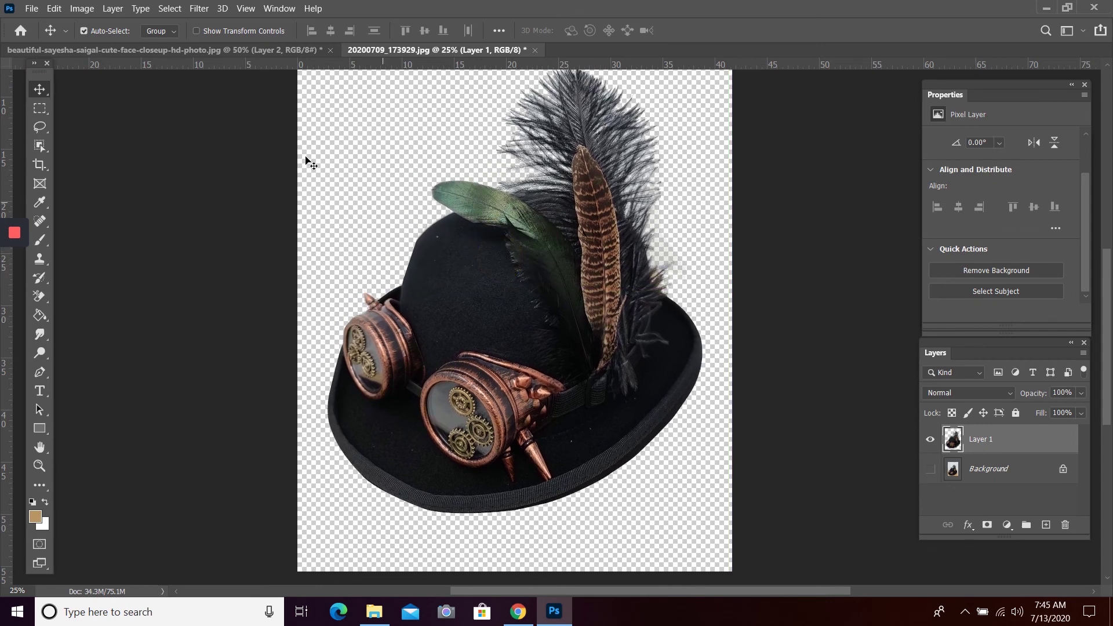
{"action": "left_click", "coordinate": [32, 9]}
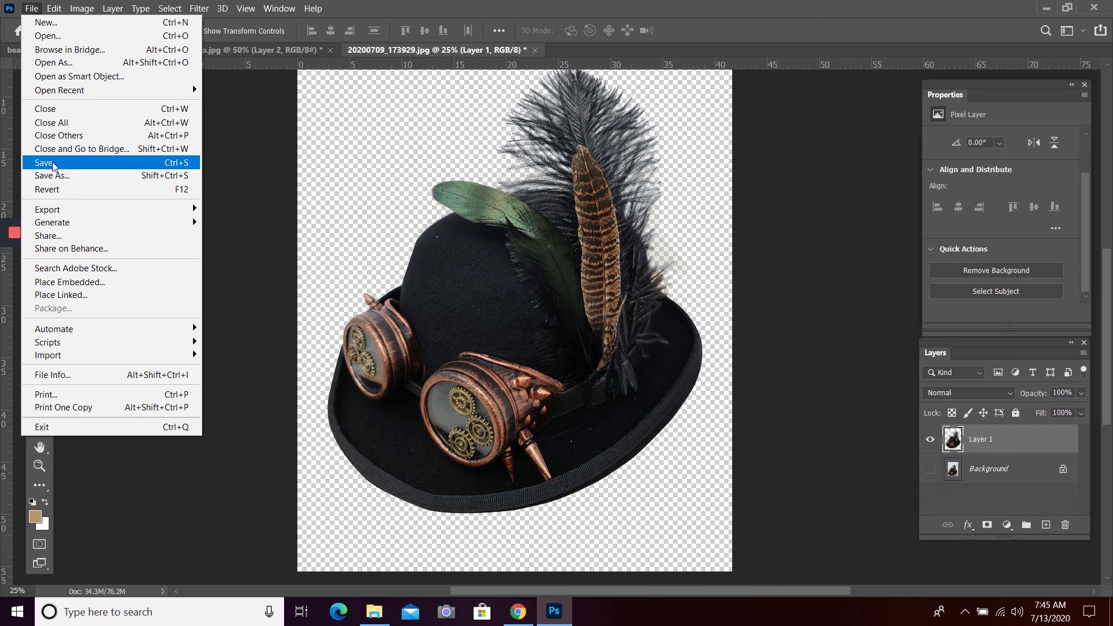
{"action": "left_click", "coordinate": [517, 265]}
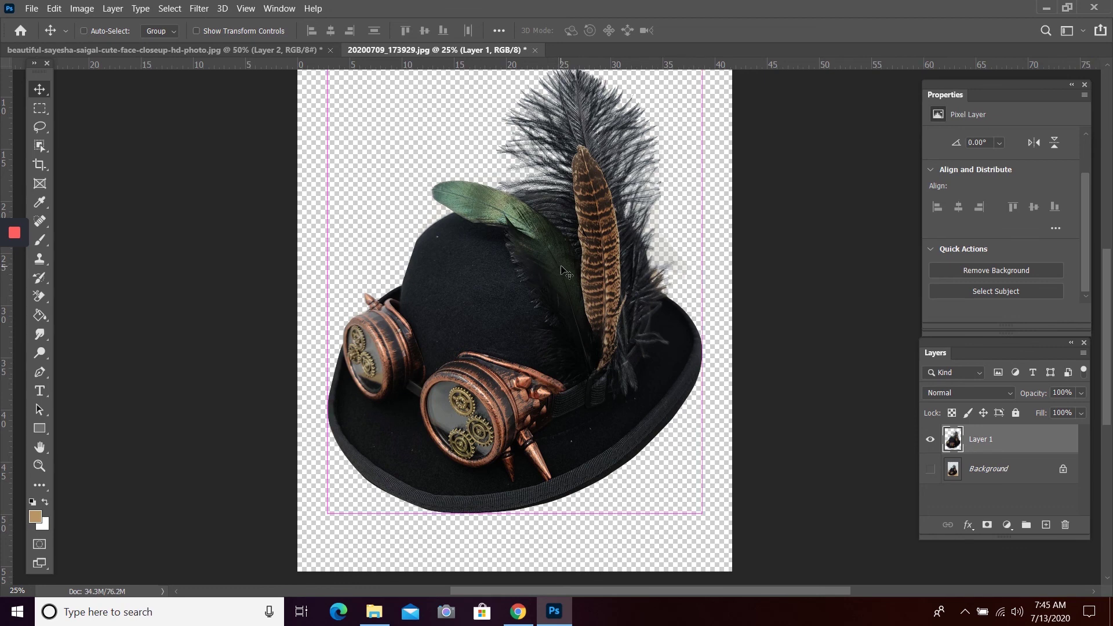
{"action": "key", "text": "ctrl+minus"}
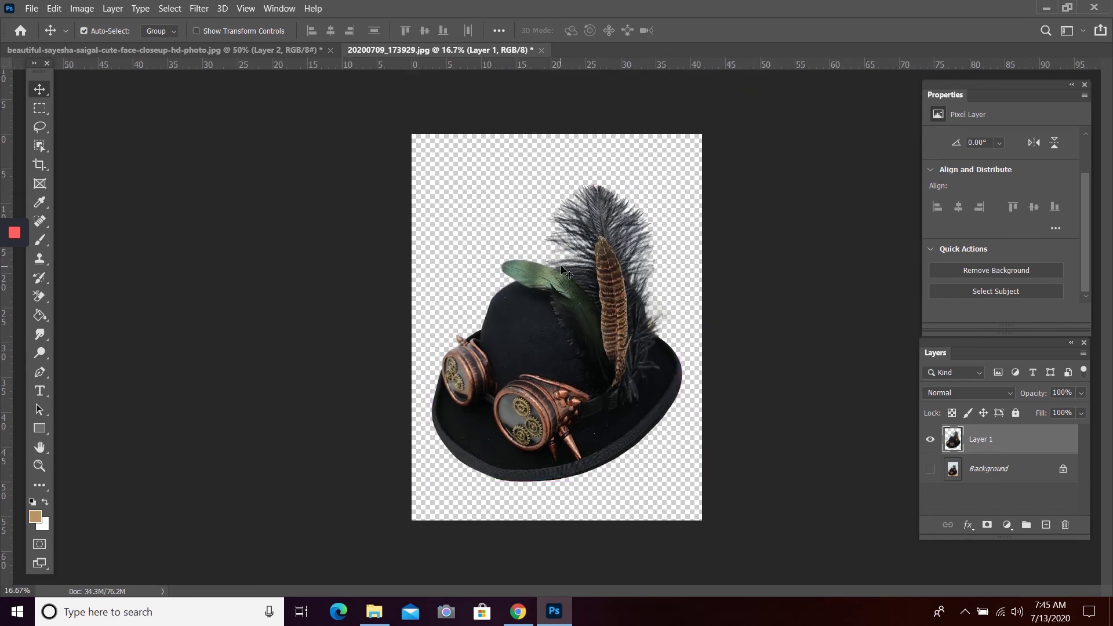